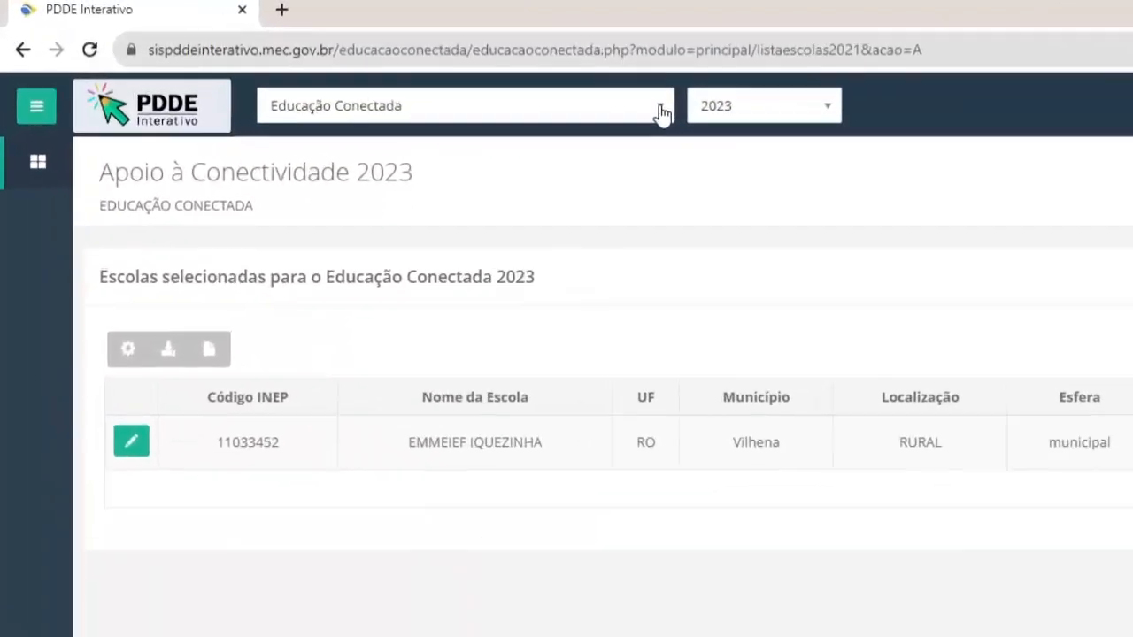
- Select the Educação Conectada programme and the year 2023
{"action": "left_click", "coordinate": [662, 113]}
{"action": "left_click", "coordinate": [380, 197]}
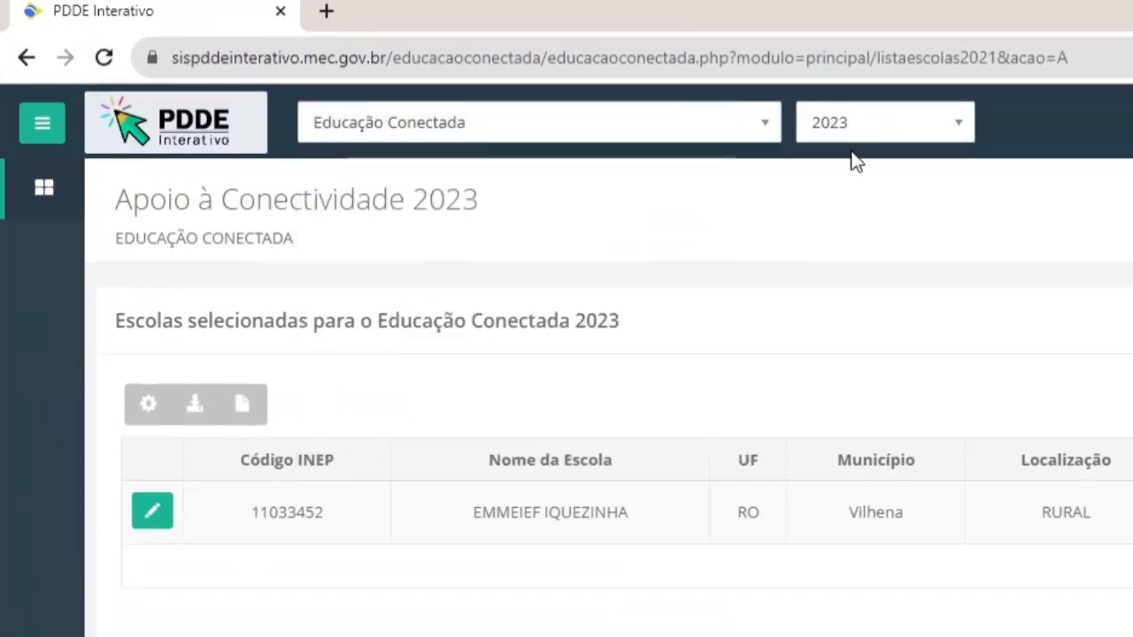
{"action": "left_click", "coordinate": [959, 134]}
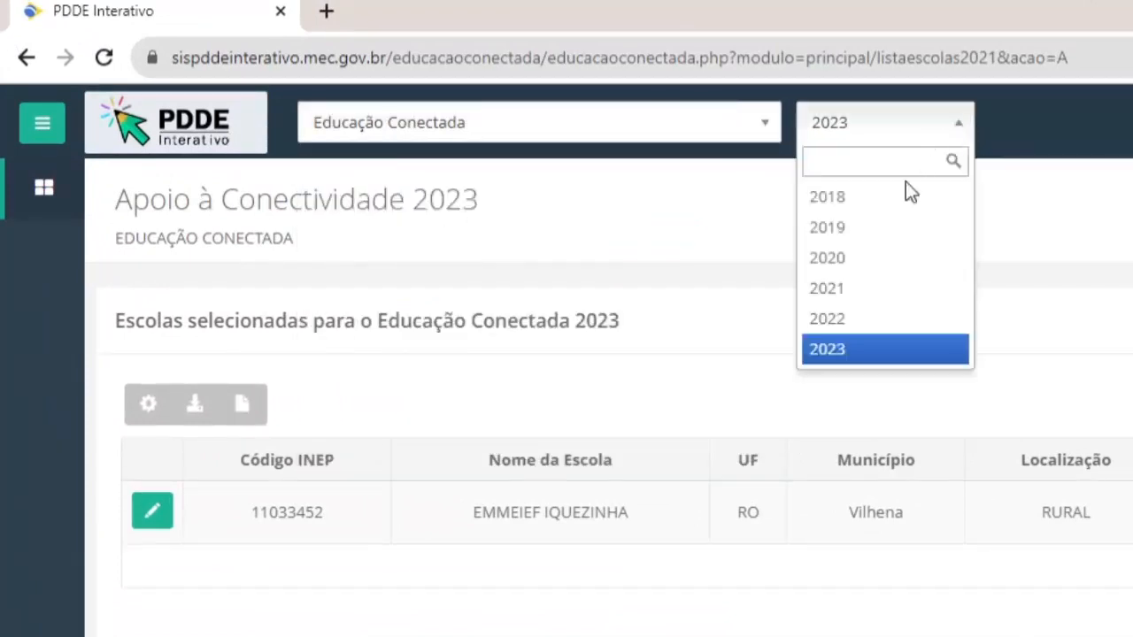
{"action": "left_click", "coordinate": [881, 350]}
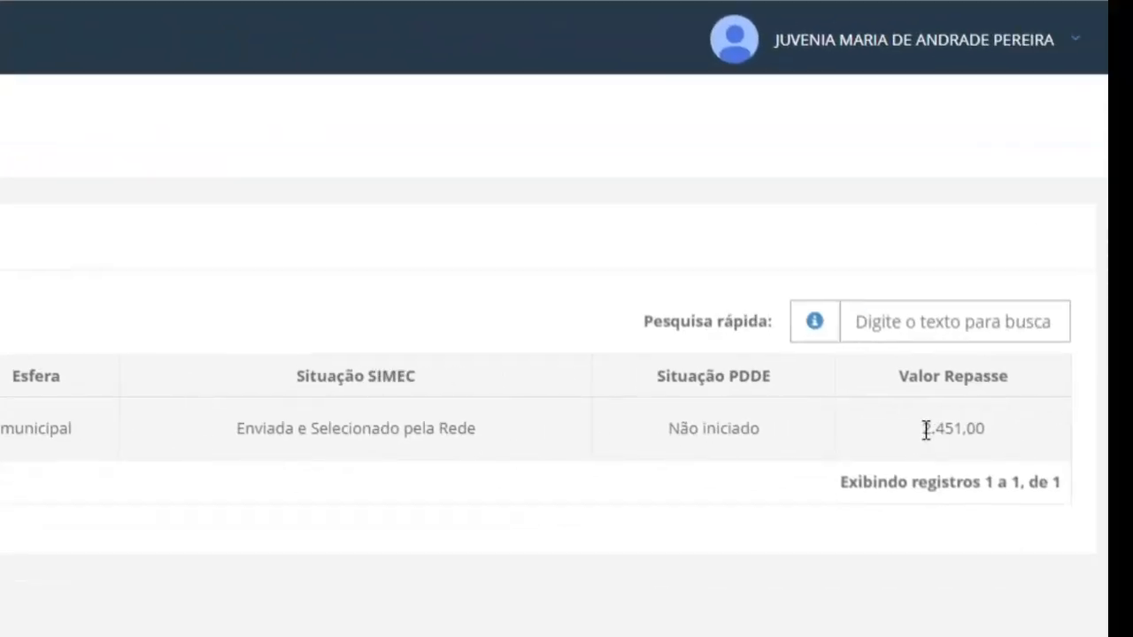
- Check the school's Valor Repasse and open the record of EMMEIEF IQUEZINHA for editing
{"action": "left_click_drag", "start_coordinate": [924, 429], "coordinate": [1007, 432]}
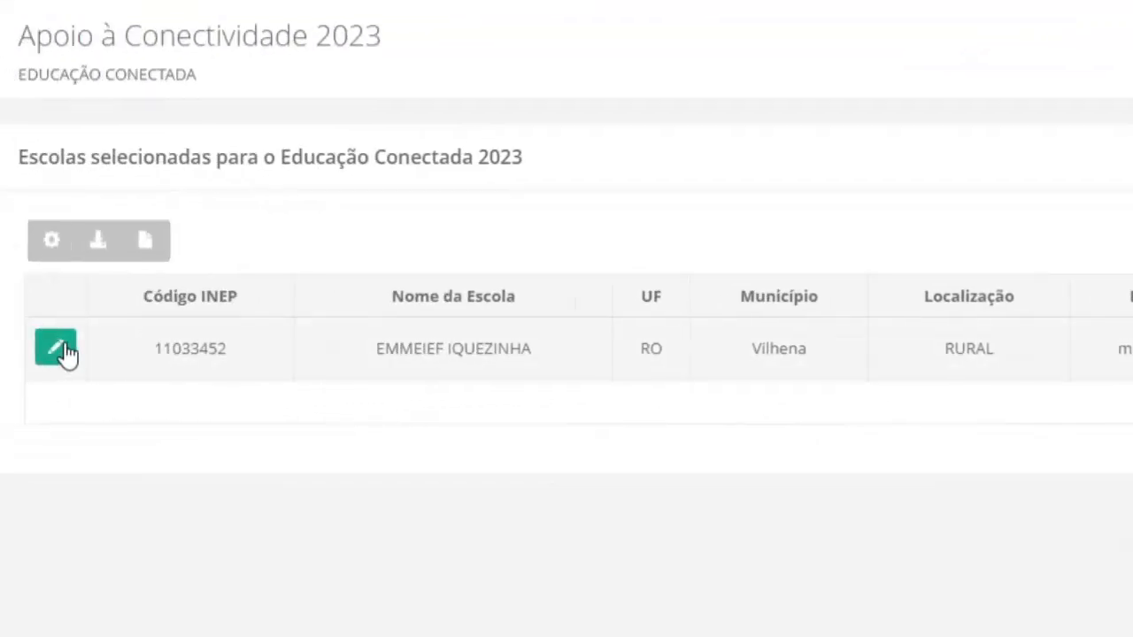
{"action": "left_click", "coordinate": [65, 353]}
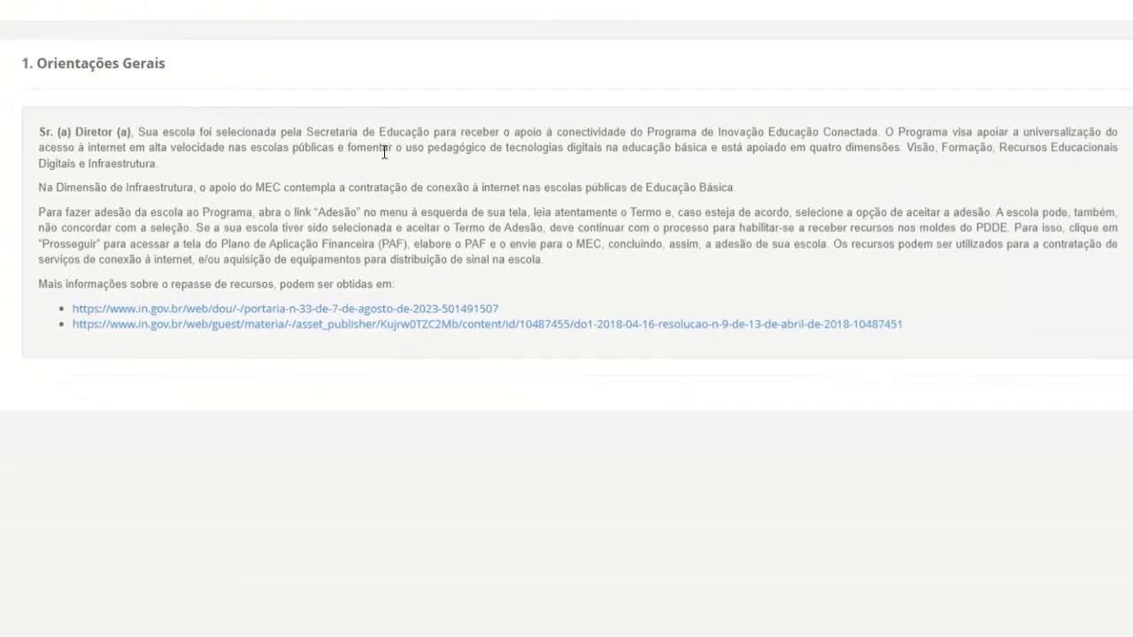
- Open the linked Portaria nº 33 of 7 August 2023 and read through its first articles
{"action": "left_click", "coordinate": [134, 314]}
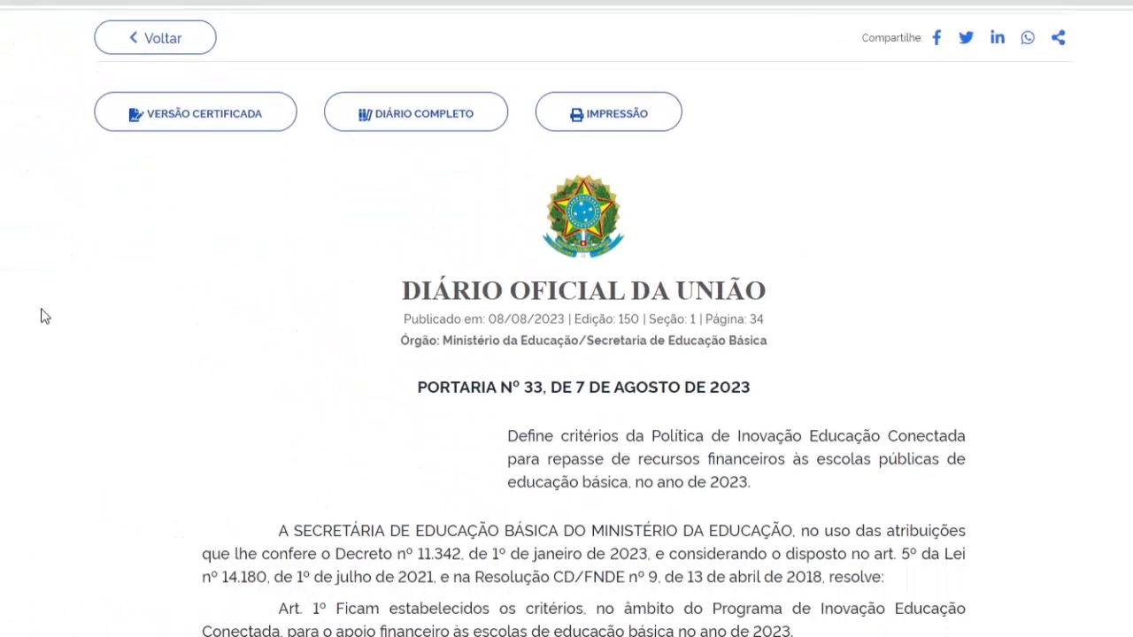
{"action": "scroll", "coordinate": [45, 316], "scroll_direction": "down", "scroll_amount": 1}
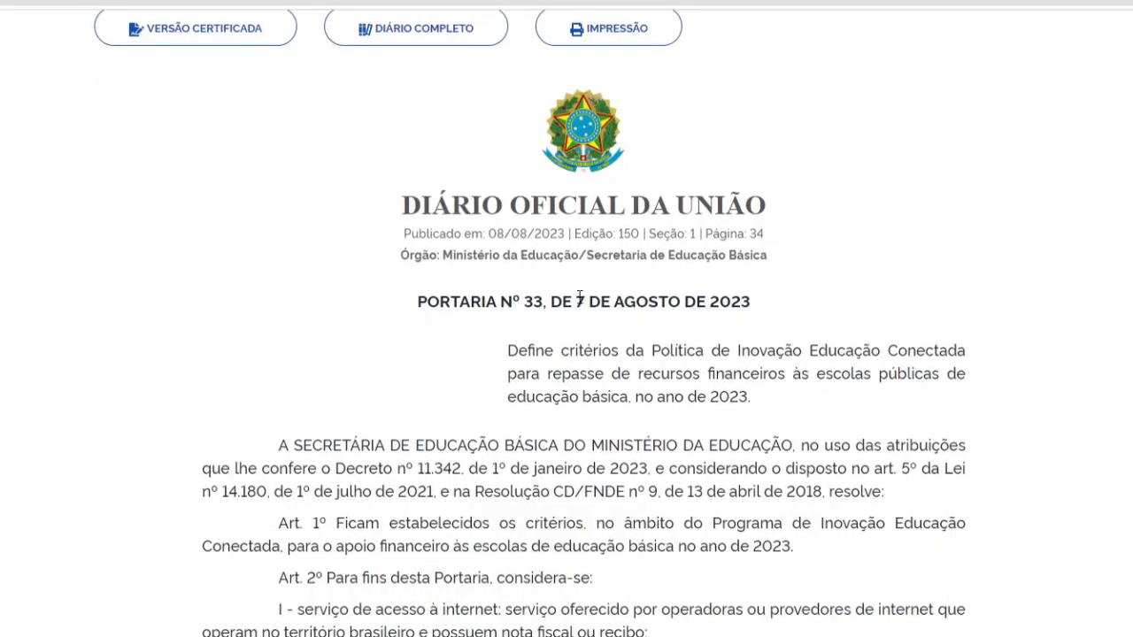
{"action": "scroll", "coordinate": [386, 337], "scroll_direction": "down", "scroll_amount": 1}
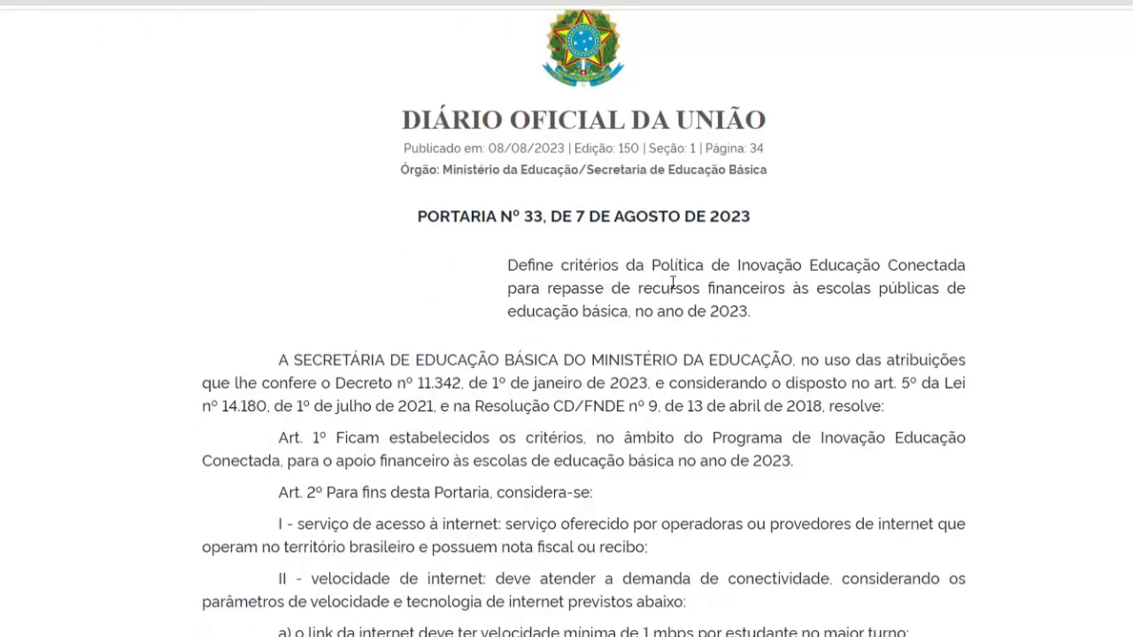
{"action": "scroll", "coordinate": [455, 336], "scroll_direction": "down", "scroll_amount": 2}
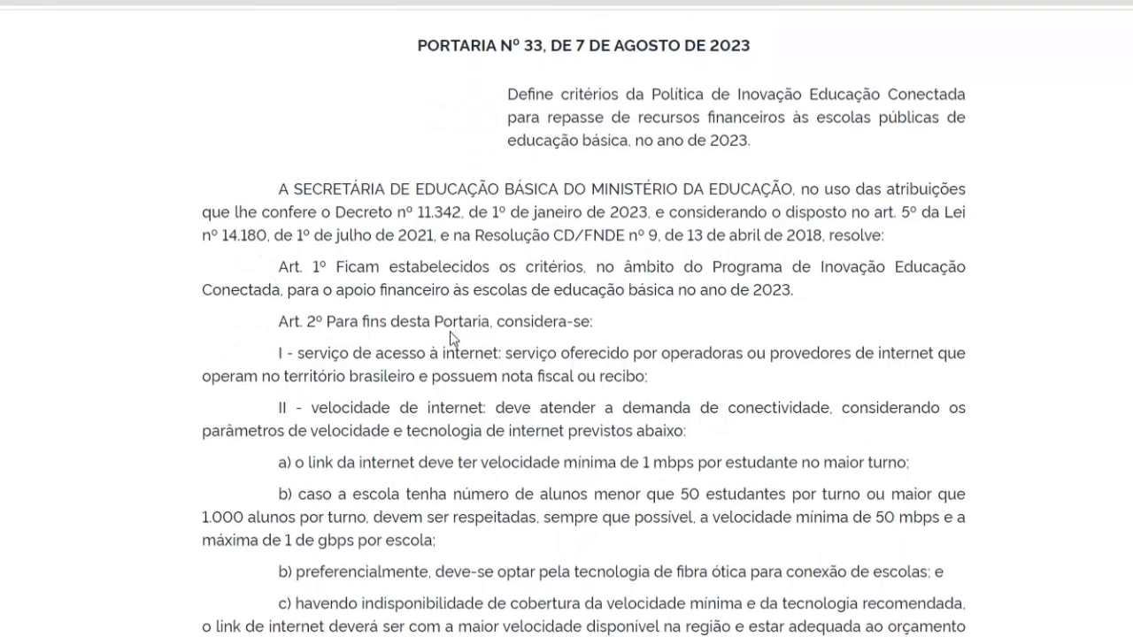
{"action": "scroll", "coordinate": [444, 282], "scroll_direction": "down", "scroll_amount": 4}
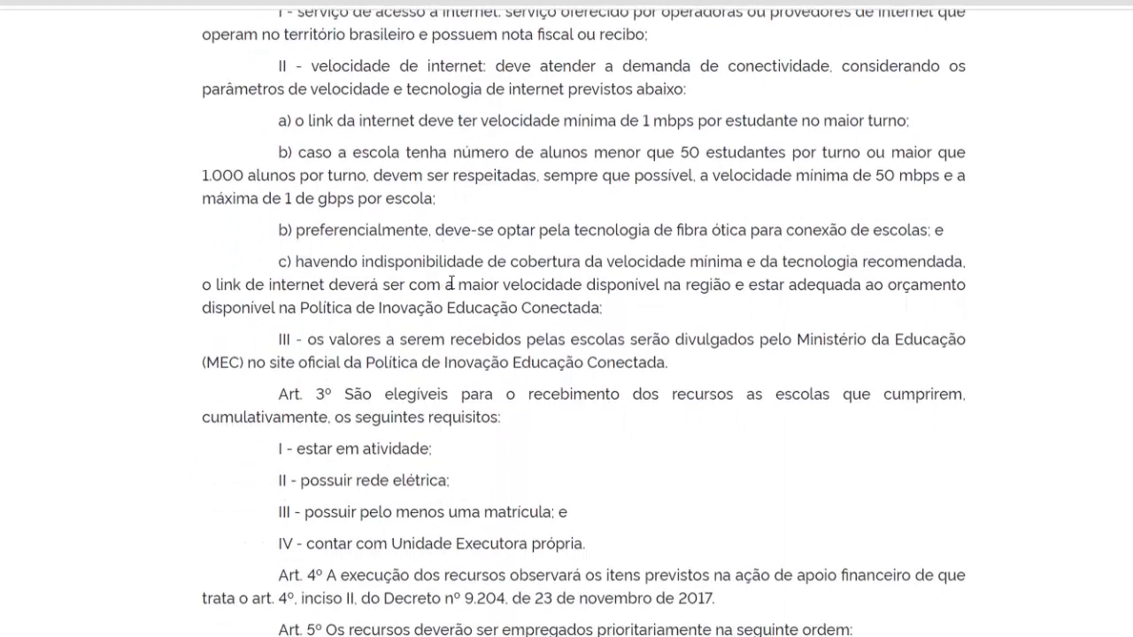
{"action": "scroll", "coordinate": [443, 279], "scroll_direction": "down", "scroll_amount": 1}
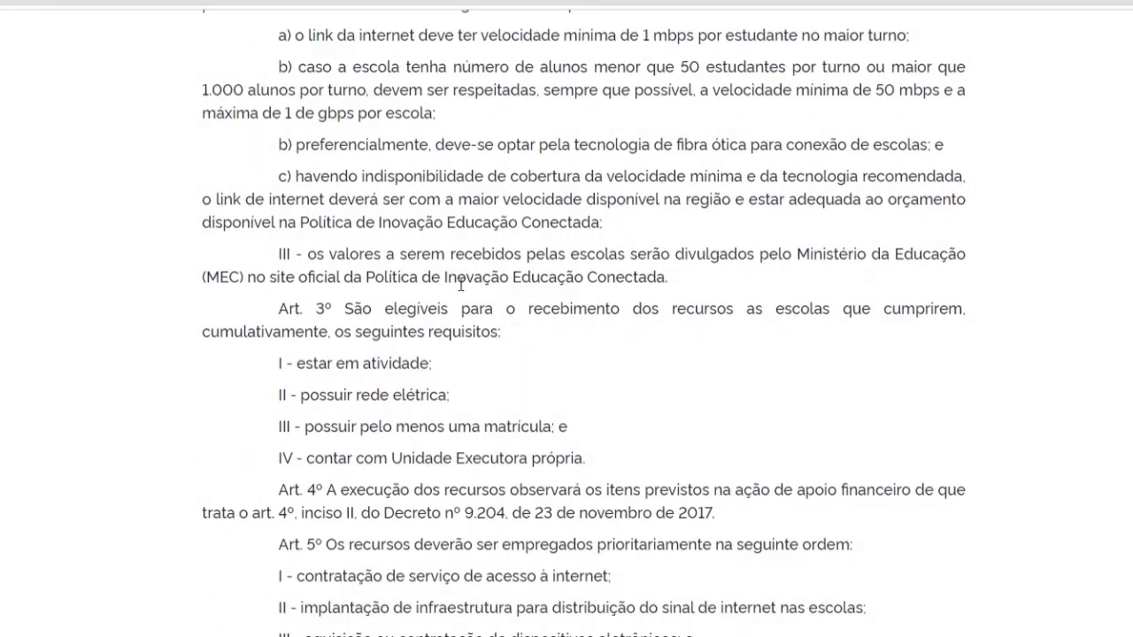
{"action": "scroll", "coordinate": [442, 334], "scroll_direction": "up", "scroll_amount": 1}
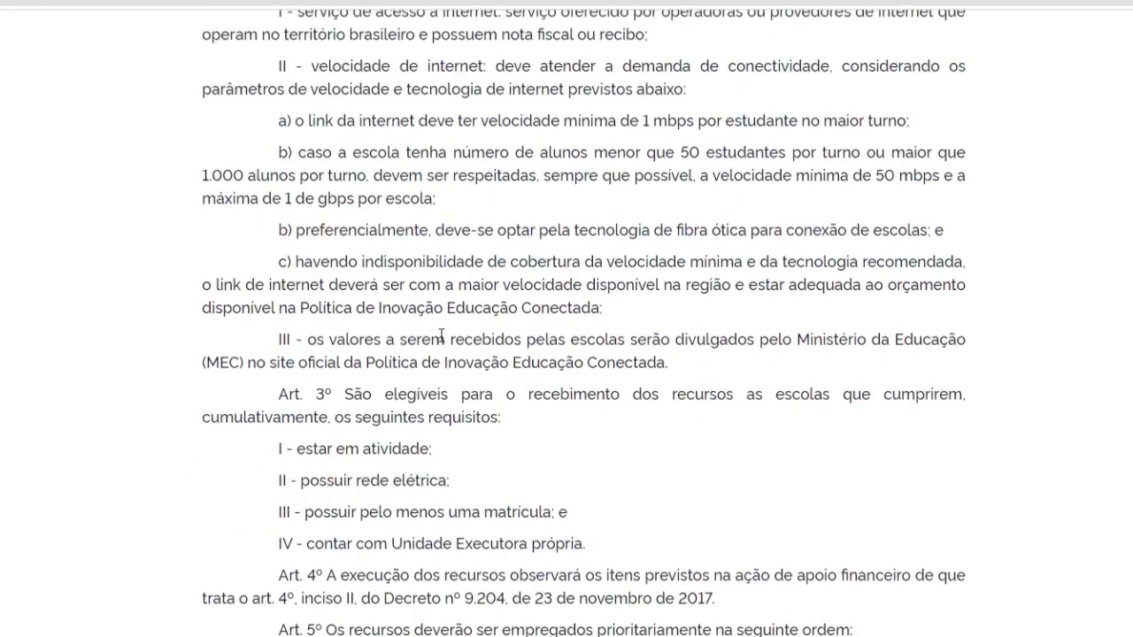
{"action": "scroll", "coordinate": [441, 334], "scroll_direction": "up", "scroll_amount": 1}
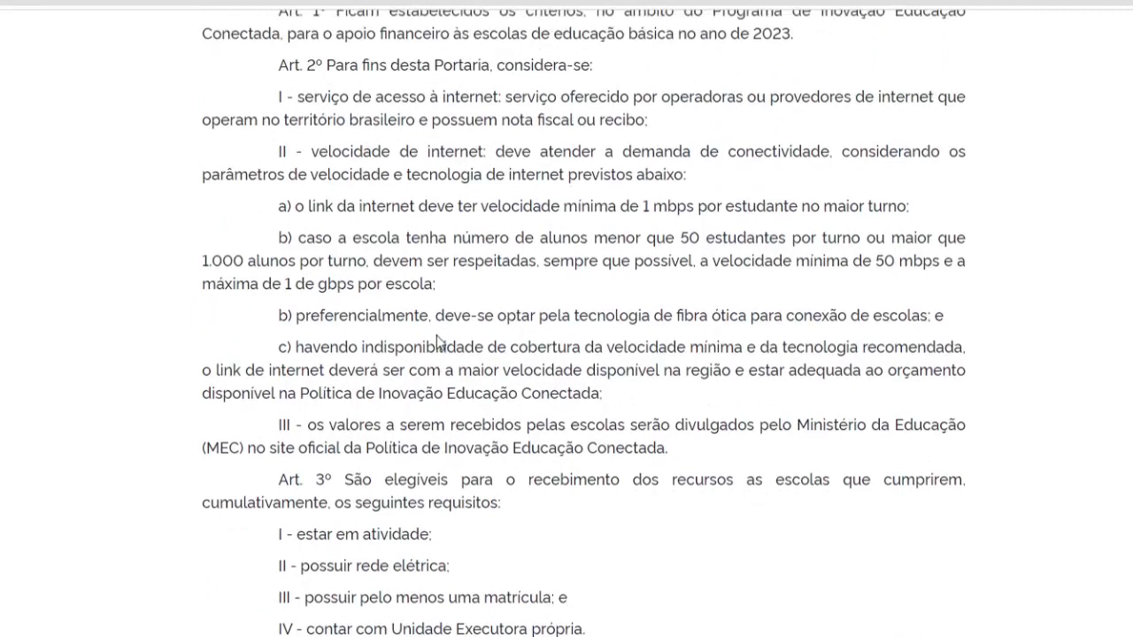
{"action": "scroll", "coordinate": [437, 342], "scroll_direction": "up", "scroll_amount": 1}
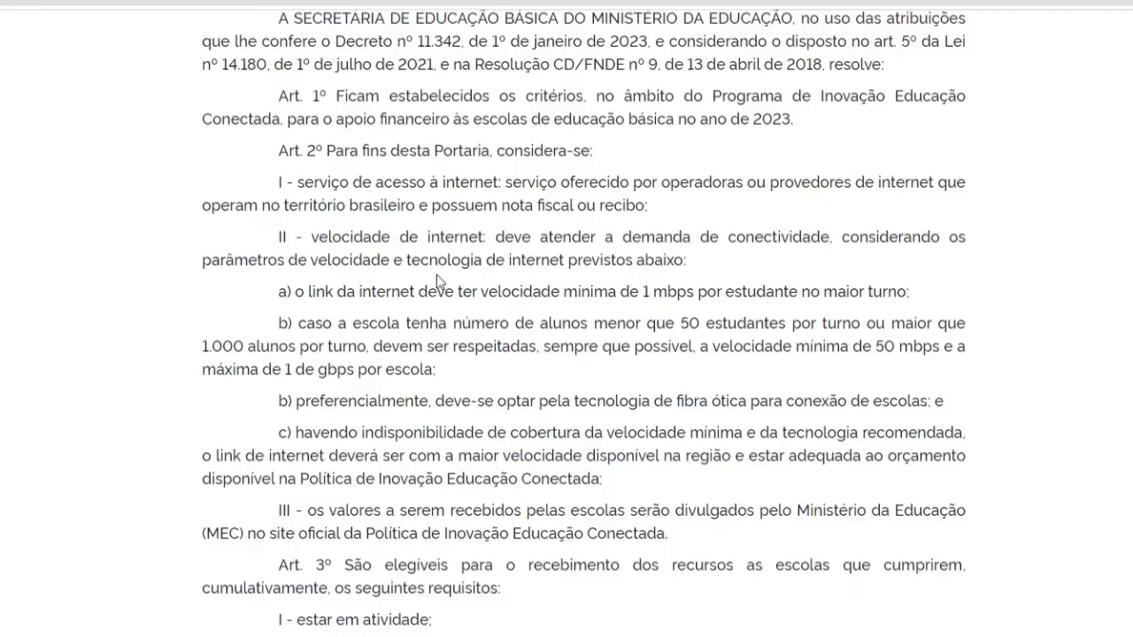
{"action": "scroll", "coordinate": [385, 258], "scroll_direction": "down", "scroll_amount": 1}
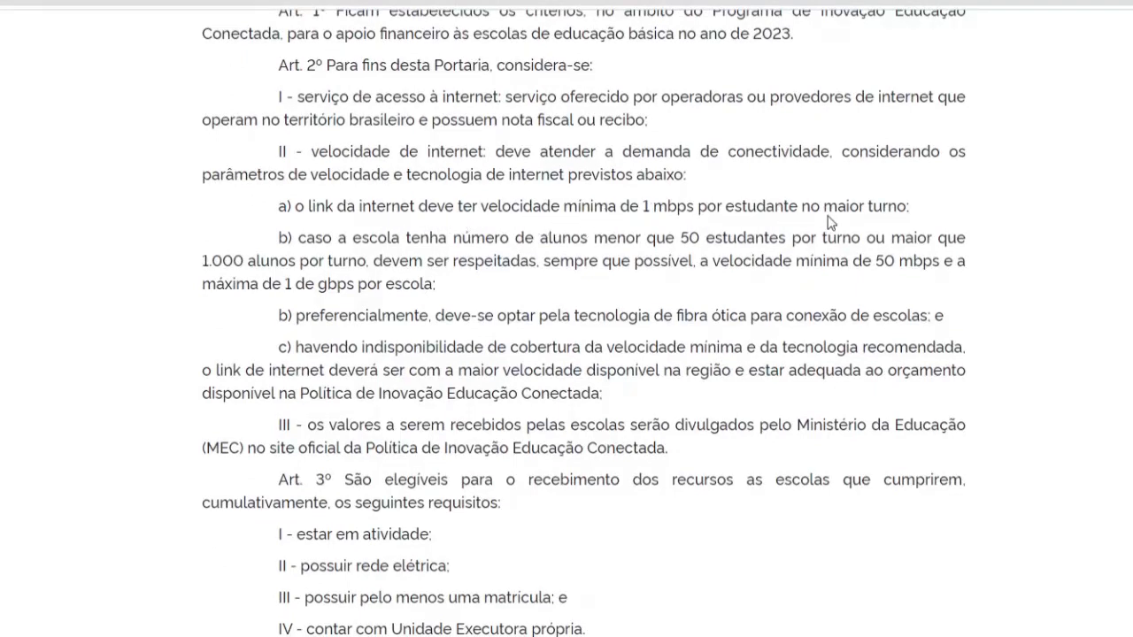
- Examine item a of Art. 2º in the Portaria, on the minimum internet speed per student in the largest shift
{"action": "left_click_drag", "start_coordinate": [821, 207], "coordinate": [872, 207]}
{"action": "left_click", "coordinate": [889, 207]}
{"action": "left_click_drag", "start_coordinate": [909, 206], "coordinate": [866, 207]}
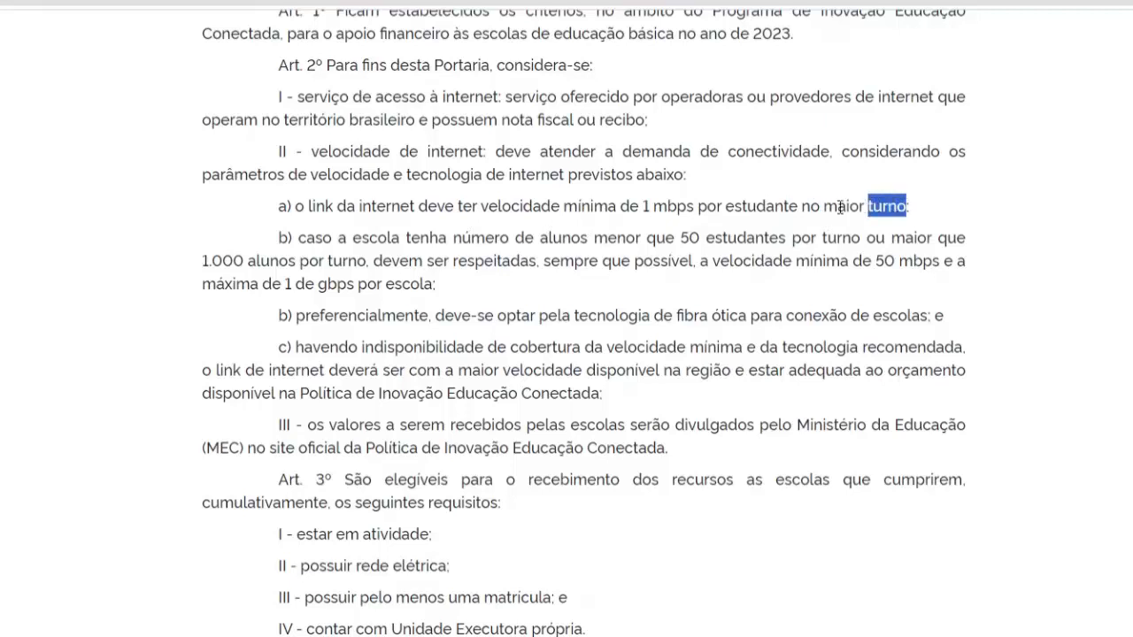
{"action": "left_click", "coordinate": [828, 207]}
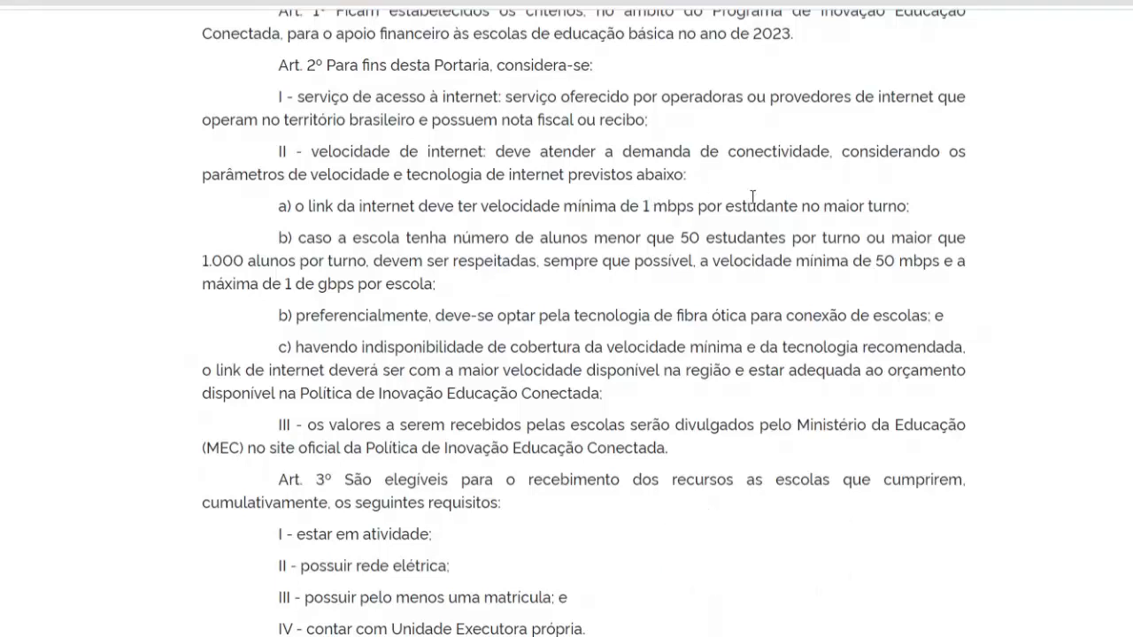
{"action": "left_click_drag", "start_coordinate": [867, 206], "coordinate": [907, 206]}
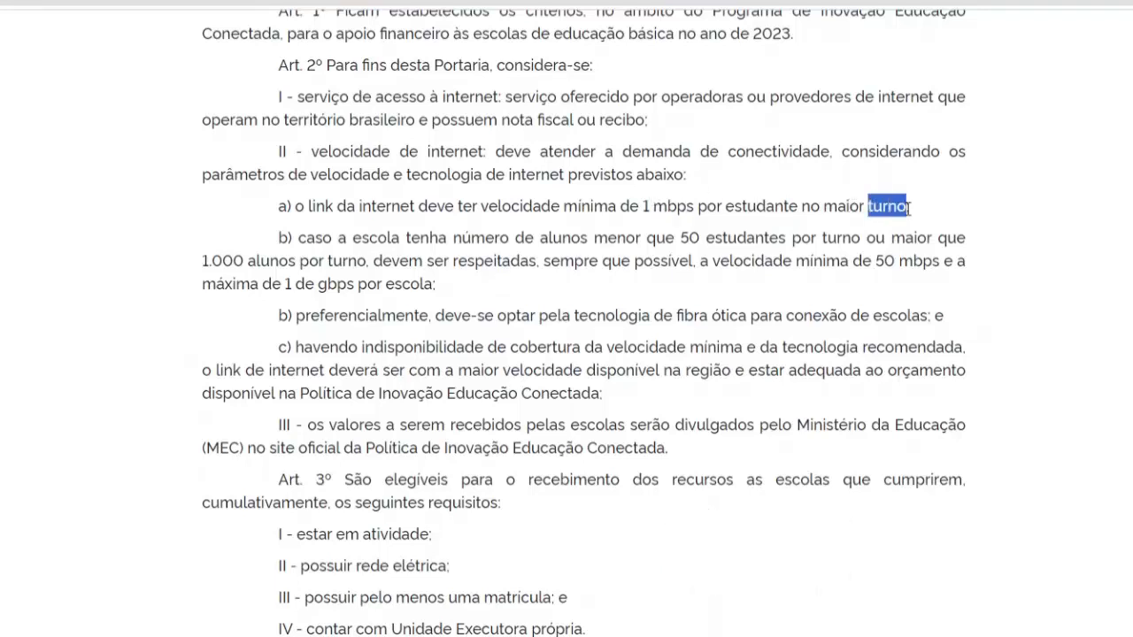
{"action": "left_click", "coordinate": [704, 207]}
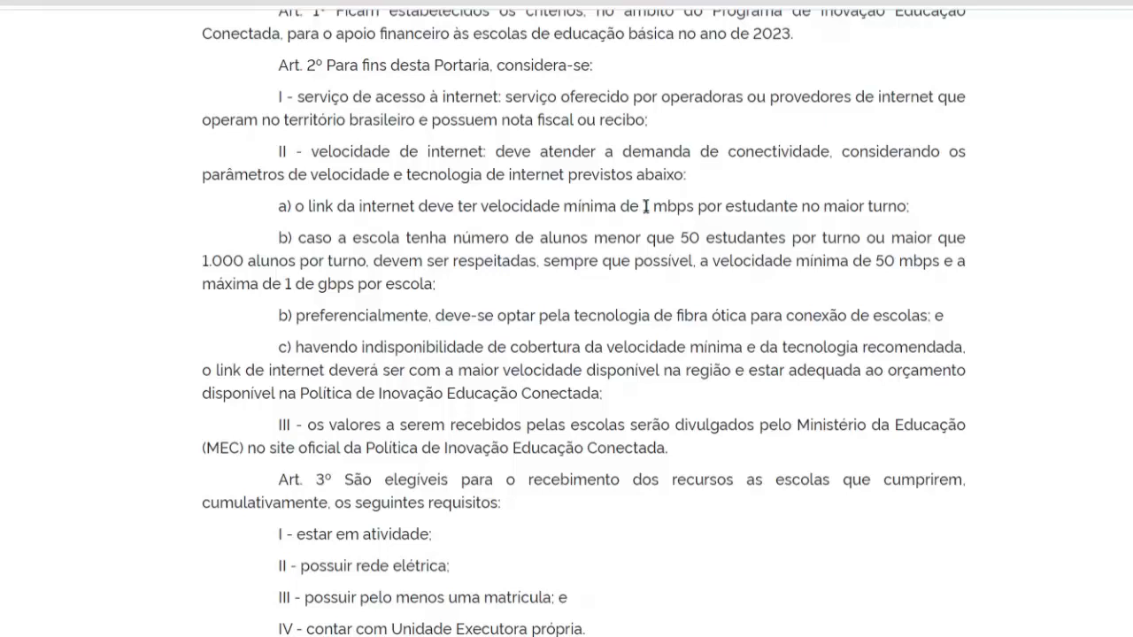
{"action": "left_click_drag", "start_coordinate": [640, 206], "coordinate": [650, 207]}
{"action": "left_click", "coordinate": [650, 208]}
{"action": "double_click", "coordinate": [646, 207]}
{"action": "left_click", "coordinate": [655, 205]}
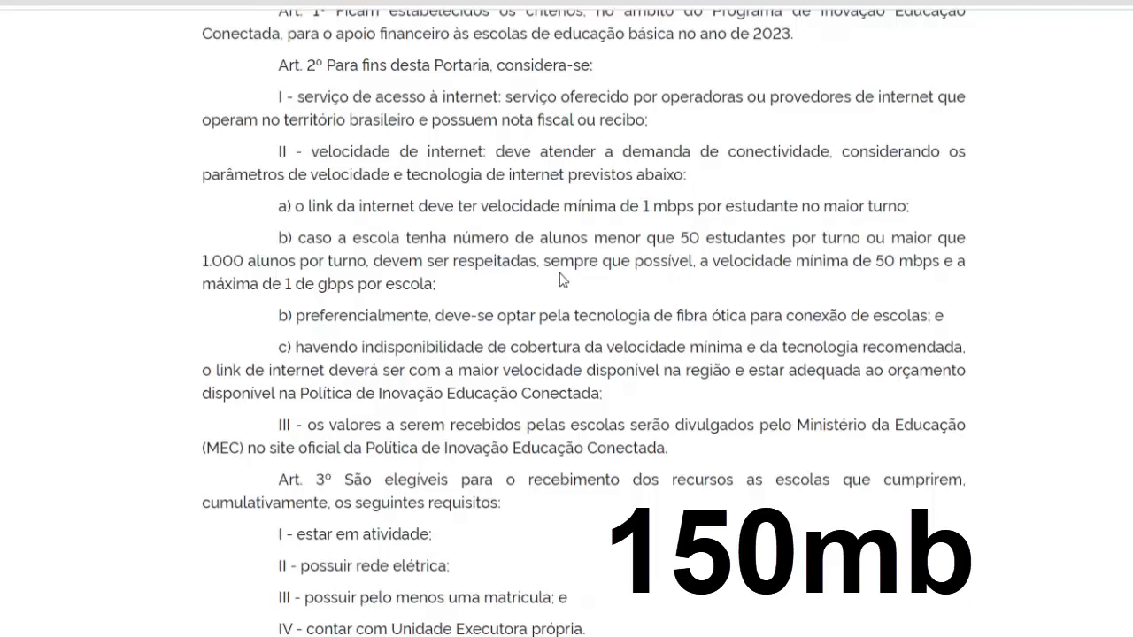
- Examine the minimum and maximum internet speeds per school in the first item b, comparing them with item a's per-student speed
{"action": "scroll", "coordinate": [560, 273], "scroll_direction": "down", "scroll_amount": 1}
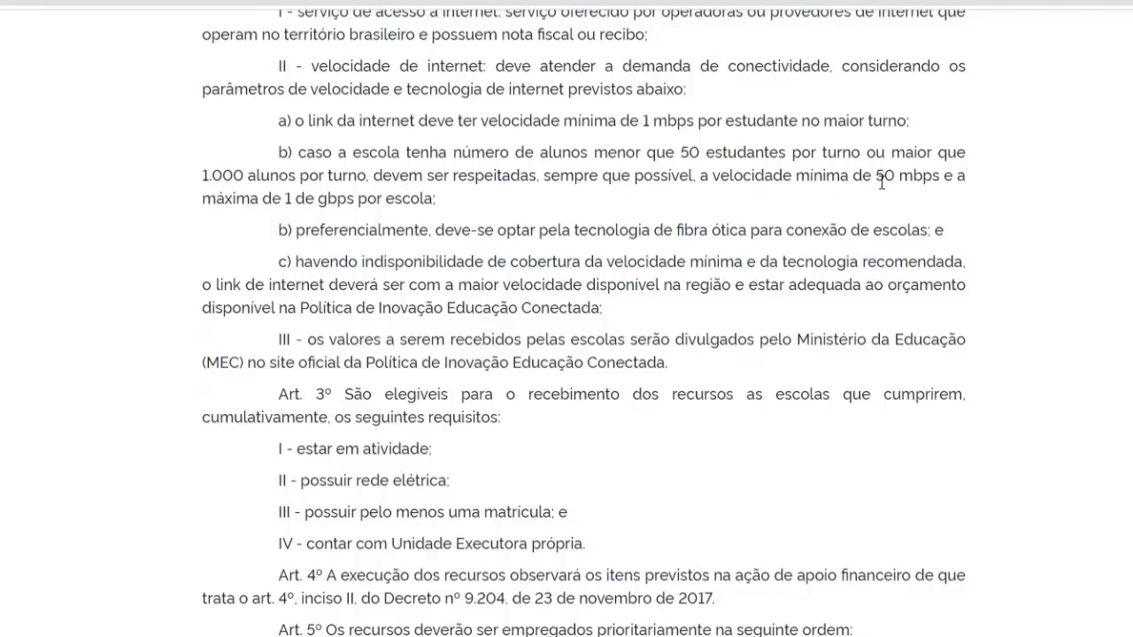
{"action": "left_click_drag", "start_coordinate": [875, 176], "coordinate": [894, 174]}
{"action": "left_click", "coordinate": [432, 200]}
{"action": "left_click_drag", "start_coordinate": [317, 199], "coordinate": [354, 199]}
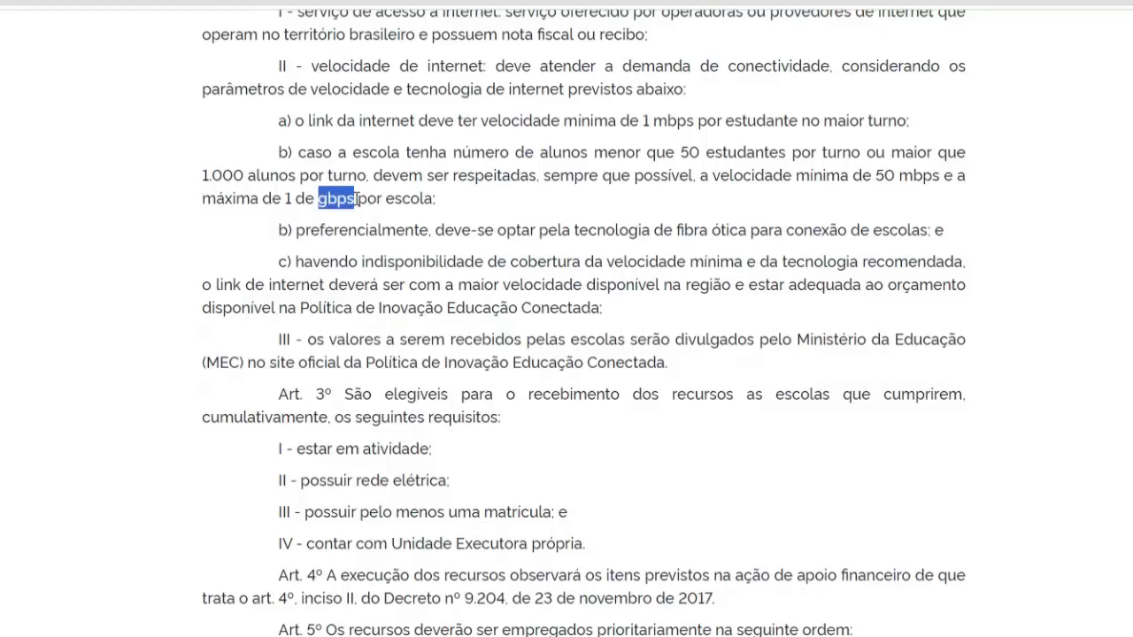
{"action": "left_click", "coordinate": [462, 216]}
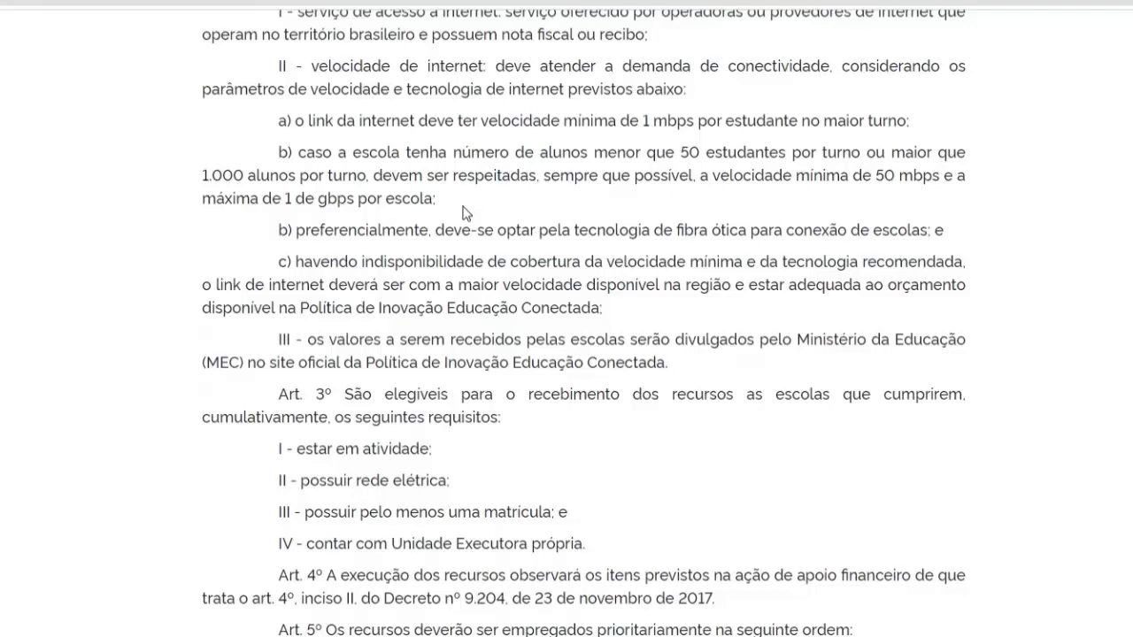
{"action": "double_click", "coordinate": [647, 120]}
{"action": "left_click", "coordinate": [545, 196]}
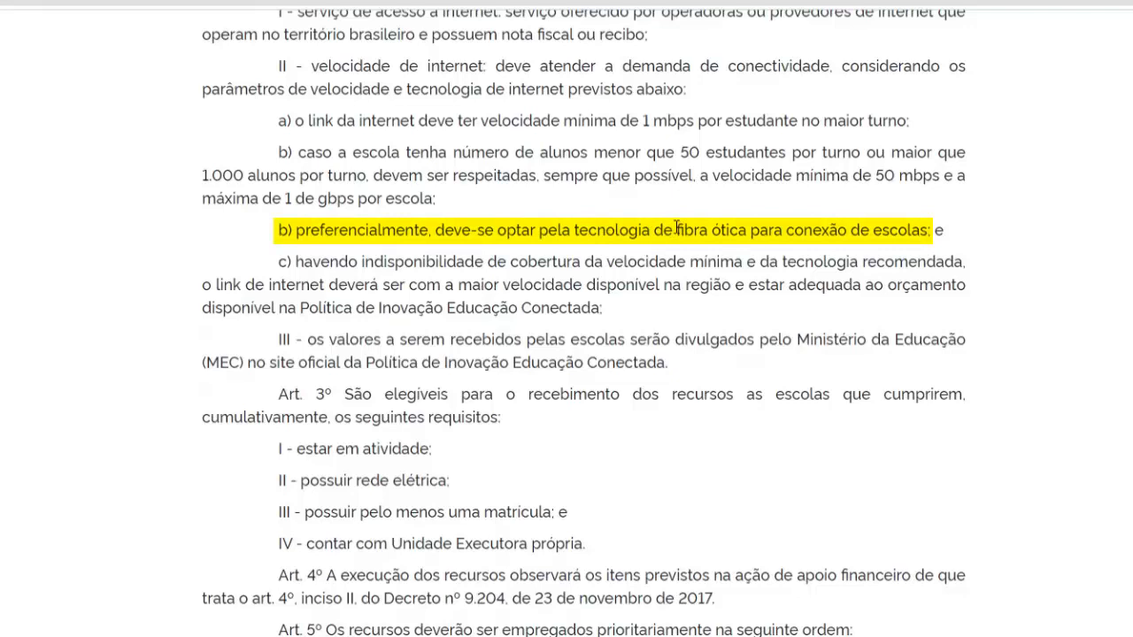
- Examine the fibre-optic recommendation, skim the remaining articles and annex of the Portaria, and return to the Apoio à Conectividade page
{"action": "left_click_drag", "start_coordinate": [677, 230], "coordinate": [741, 245]}
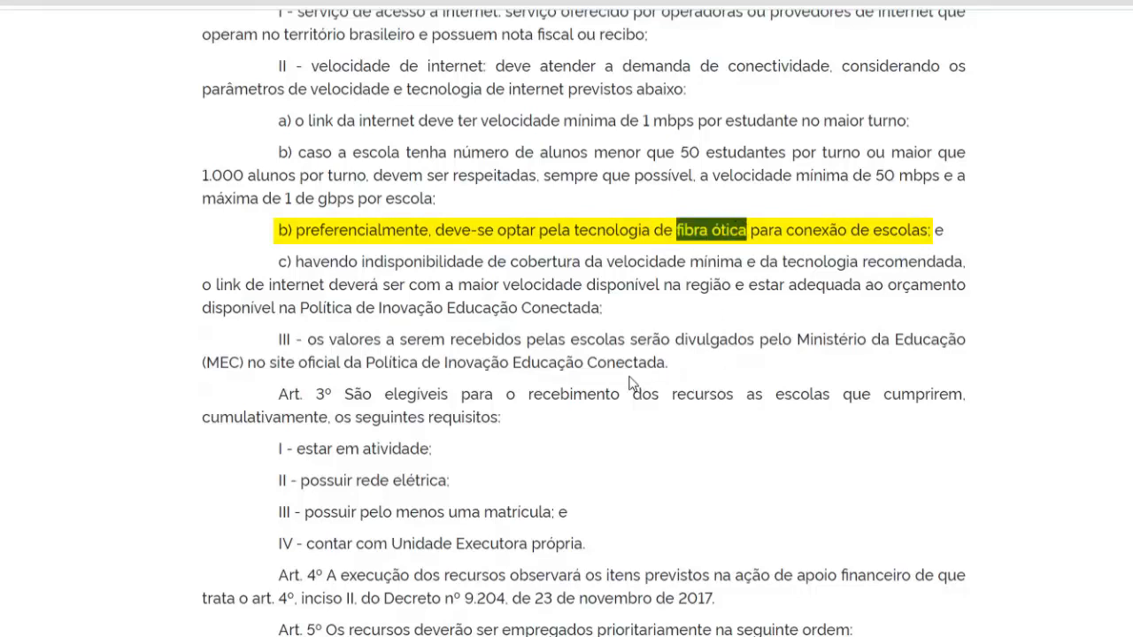
{"action": "left_click", "coordinate": [552, 228]}
{"action": "scroll", "coordinate": [580, 221], "scroll_direction": "down", "scroll_amount": 1}
{"action": "scroll", "coordinate": [579, 221], "scroll_direction": "down", "scroll_amount": 10}
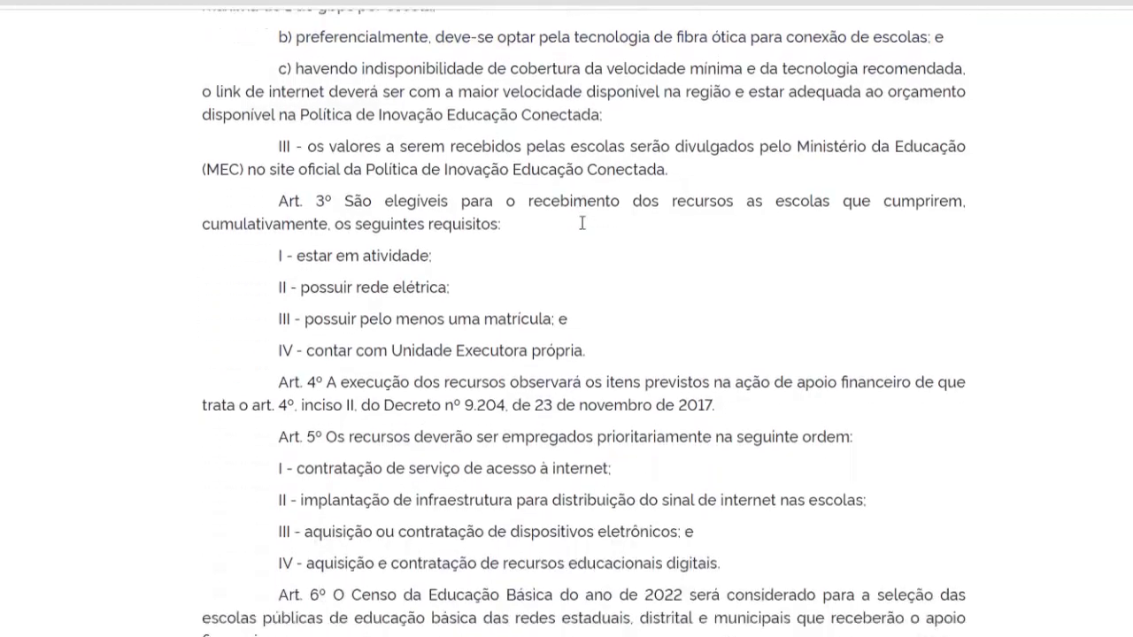
{"action": "scroll", "coordinate": [601, 230], "scroll_direction": "down", "scroll_amount": 10}
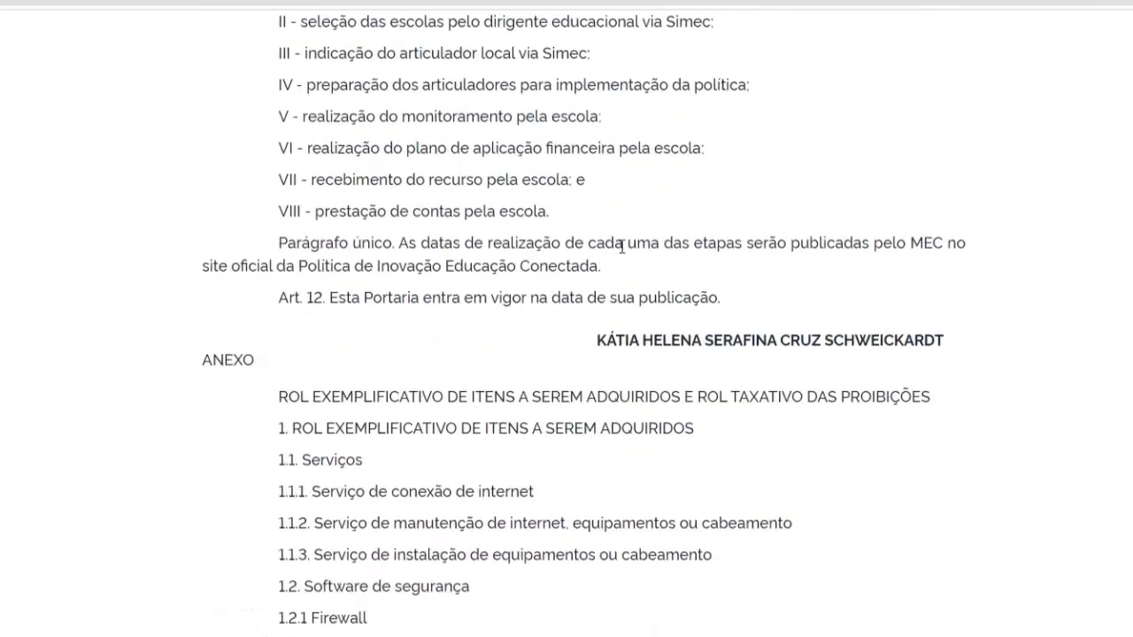
{"action": "scroll", "coordinate": [619, 243], "scroll_direction": "up", "scroll_amount": 12}
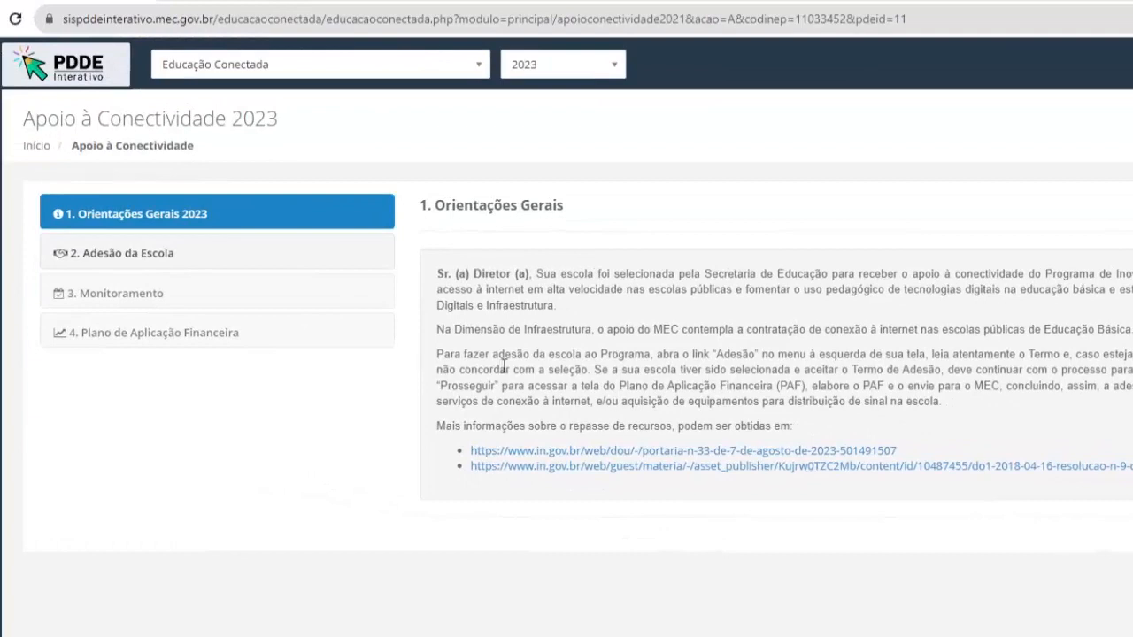
- Agree to the school's Termo de Adesão, acknowledge the signing, and open the Monitoramento stage
{"action": "left_click", "coordinate": [151, 256]}
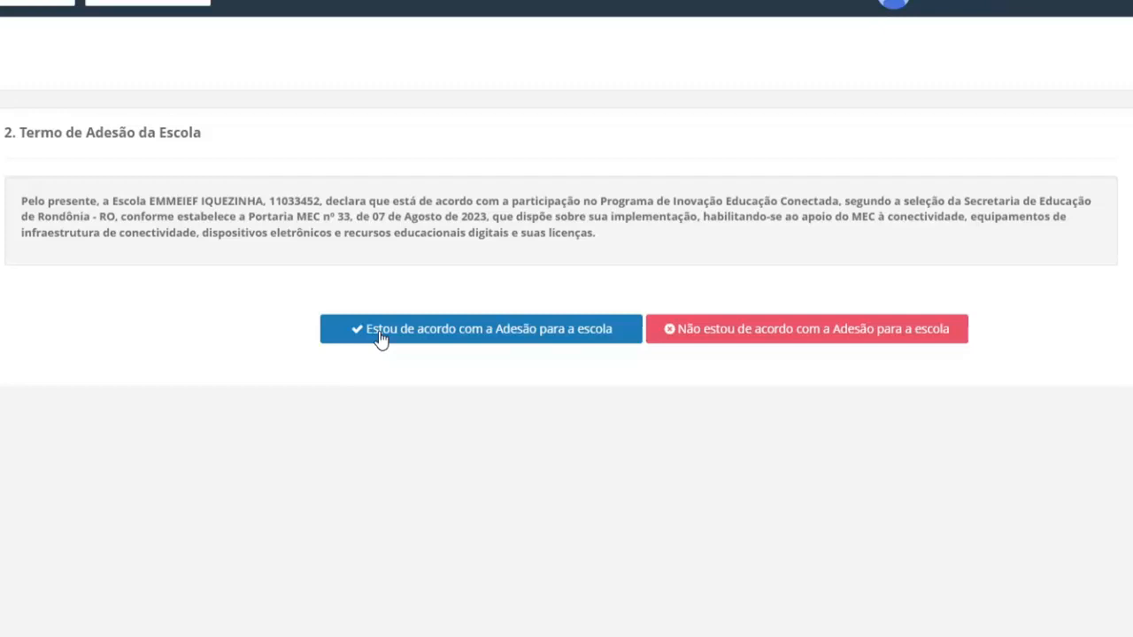
{"action": "left_click", "coordinate": [443, 336]}
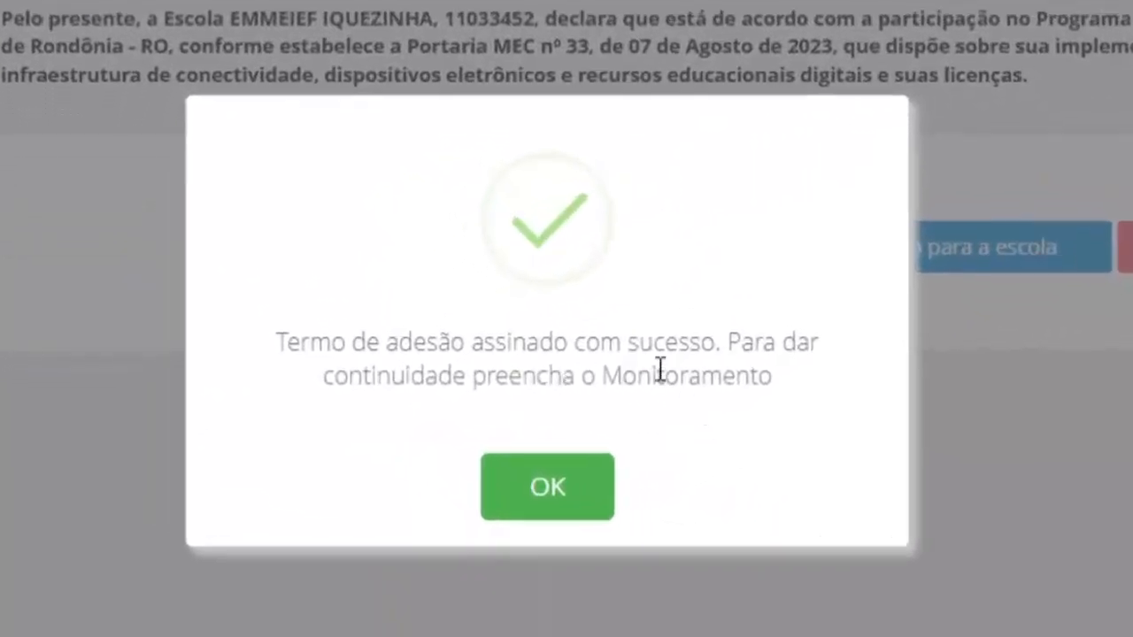
{"action": "left_click", "coordinate": [576, 501]}
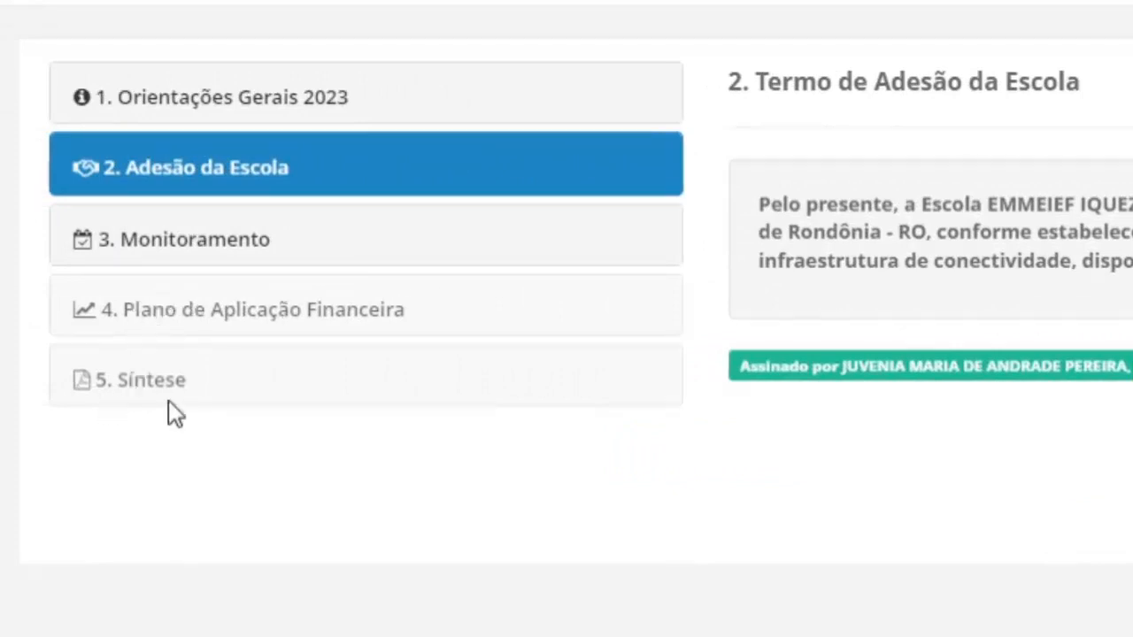
{"action": "left_click", "coordinate": [198, 244]}
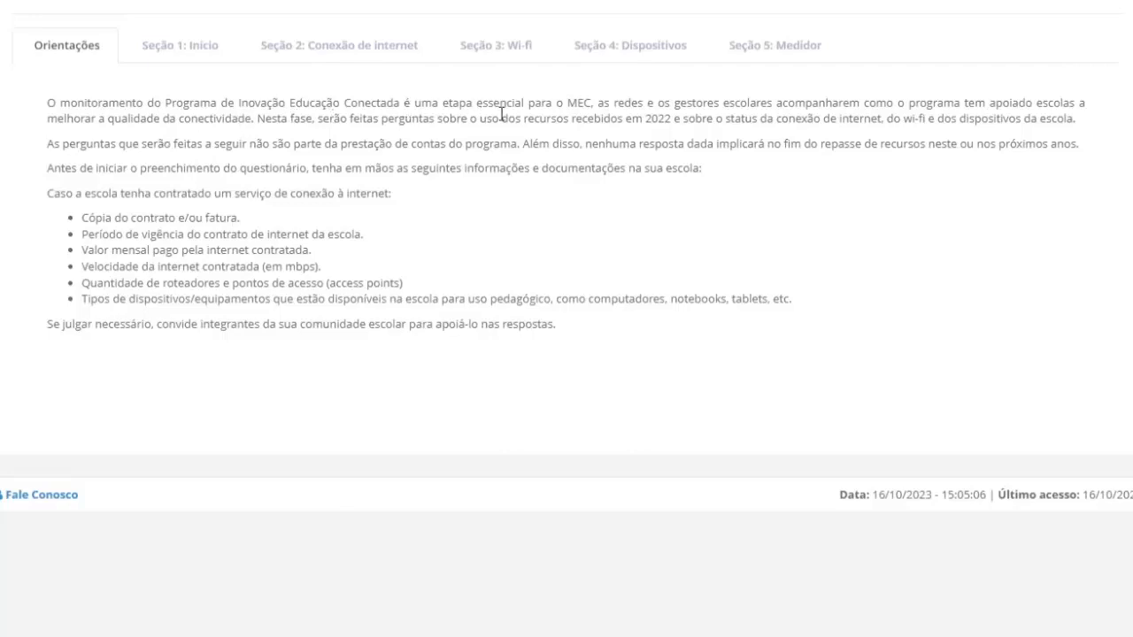
- Read the Monitoramento guidance on the 2022 resources, the connectivity questions and their relation to the programme's accountability reporting
{"action": "double_click", "coordinate": [575, 103]}
{"action": "left_click", "coordinate": [630, 116]}
{"action": "left_click_drag", "start_coordinate": [645, 118], "coordinate": [675, 119]}
{"action": "left_click", "coordinate": [1080, 130]}
{"action": "left_click_drag", "start_coordinate": [524, 121], "coordinate": [673, 122]}
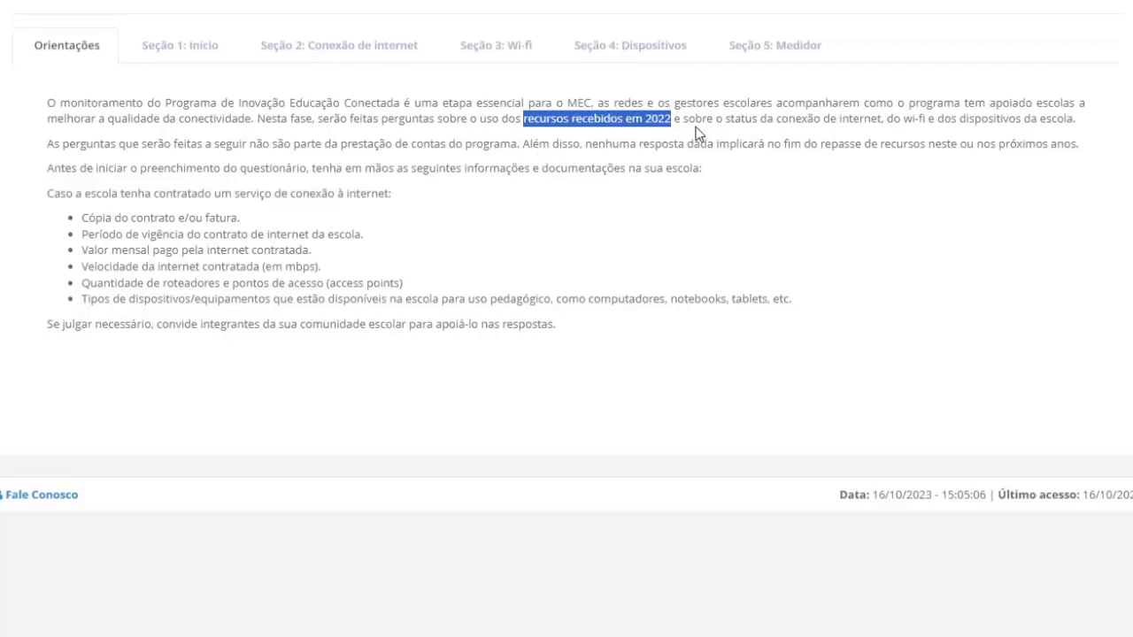
{"action": "left_click", "coordinate": [892, 133]}
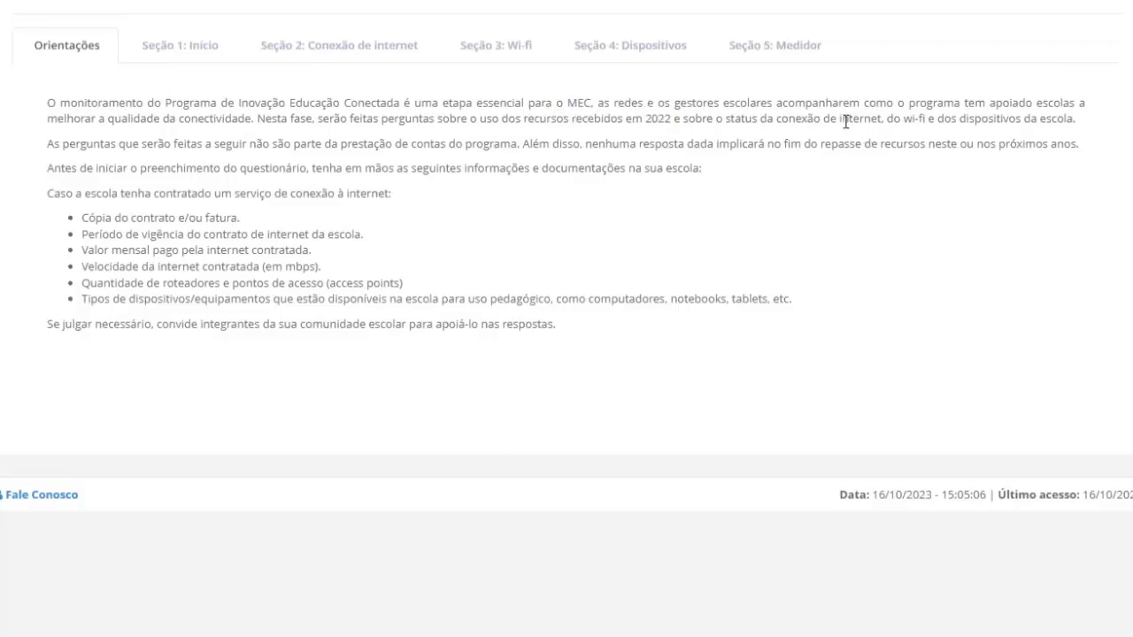
{"action": "left_click_drag", "start_coordinate": [845, 120], "coordinate": [853, 119]}
{"action": "left_click", "coordinate": [910, 119]}
{"action": "left_click_drag", "start_coordinate": [520, 146], "coordinate": [40, 141]}
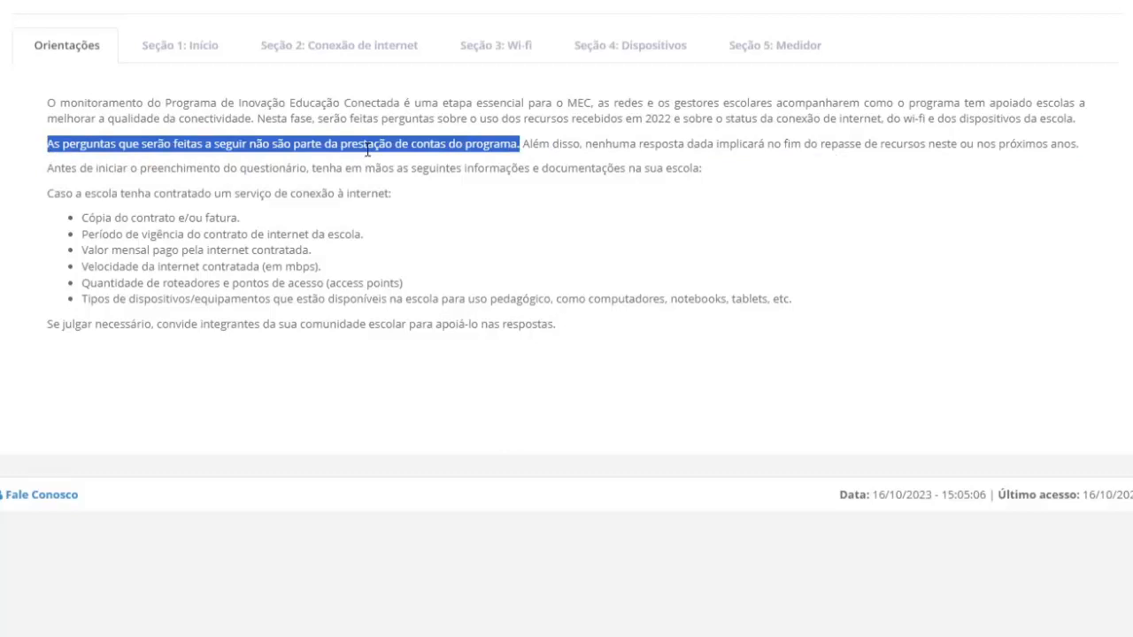
- Review the contract, internet plan, router and device information to have at hand before filling in the questionnaire
{"action": "left_click", "coordinate": [580, 167]}
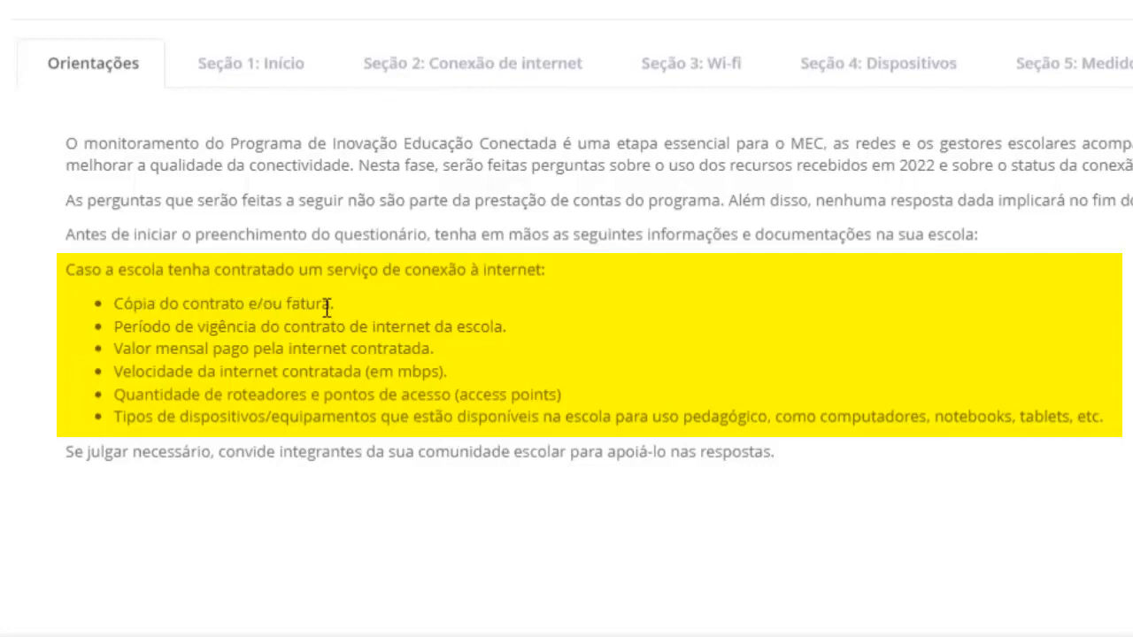
{"action": "left_click_drag", "start_coordinate": [330, 303], "coordinate": [112, 305]}
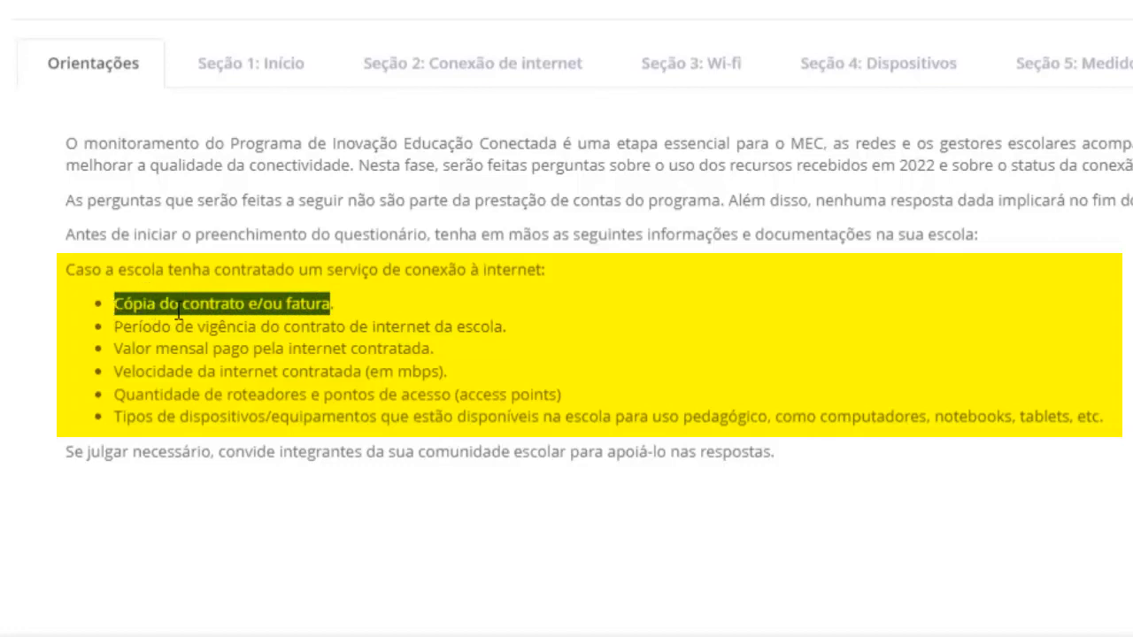
{"action": "left_click", "coordinate": [337, 307]}
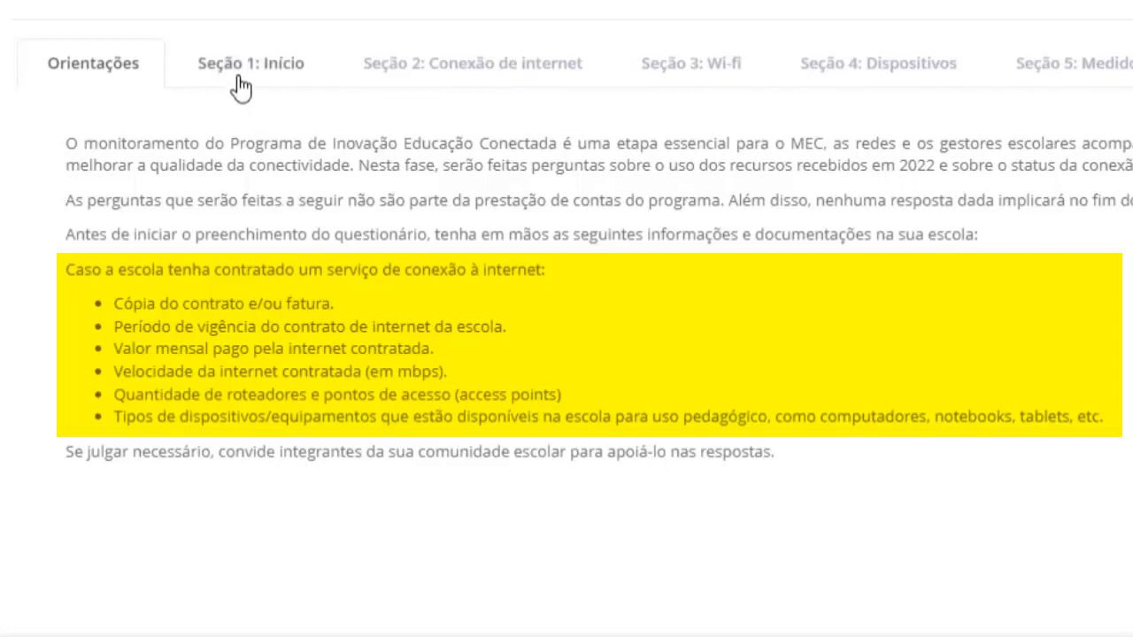
{"action": "left_click", "coordinate": [85, 70]}
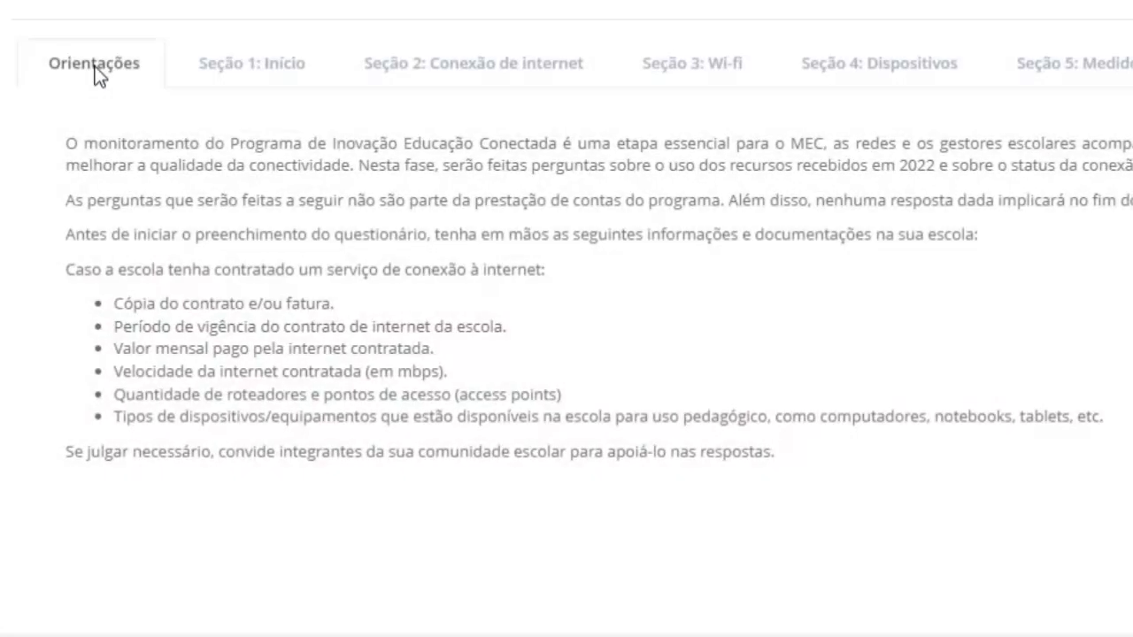
{"action": "left_click", "coordinate": [94, 68]}
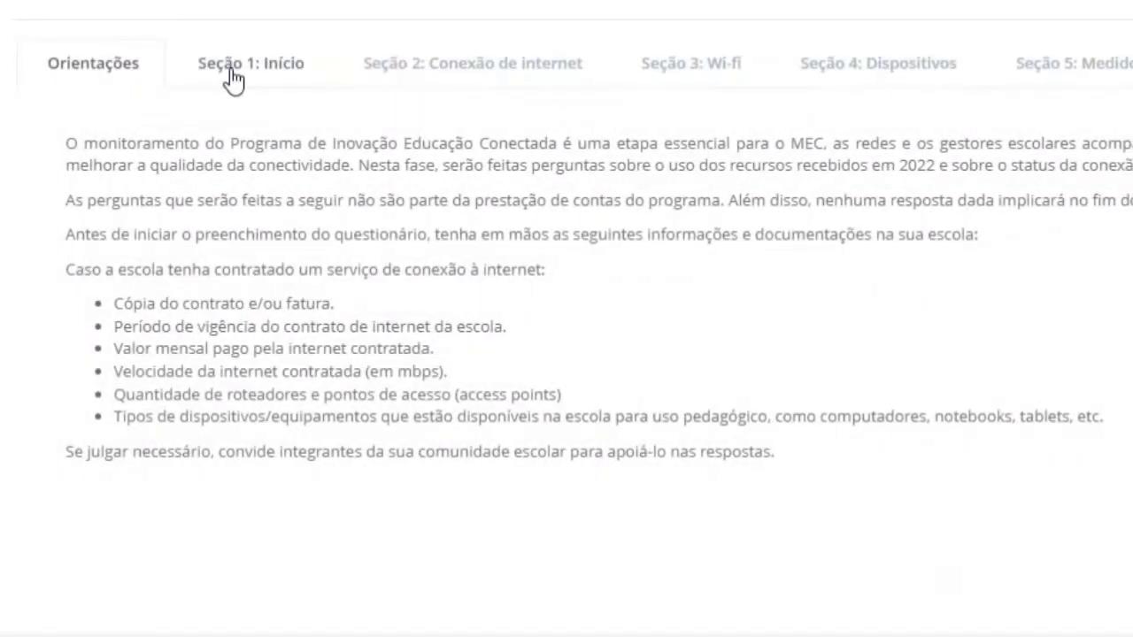
- Open Seção 1: Início, answer question 1 about the local articulator's support with "Sim", and save the answer
{"action": "left_click", "coordinate": [232, 78]}
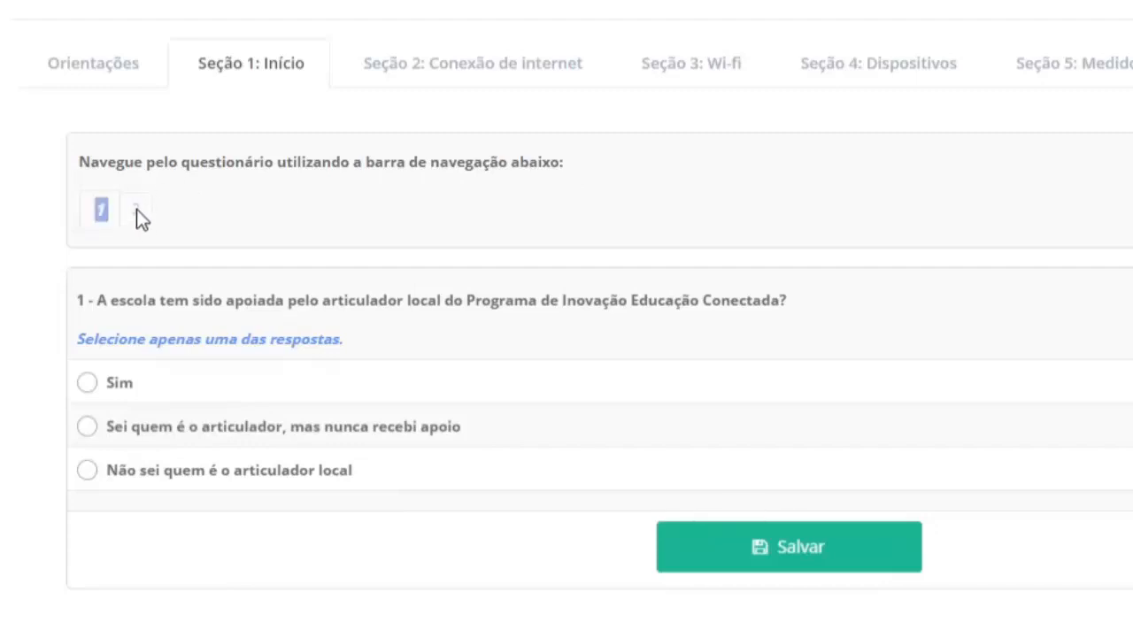
{"action": "left_click", "coordinate": [176, 212]}
{"action": "left_click", "coordinate": [84, 386]}
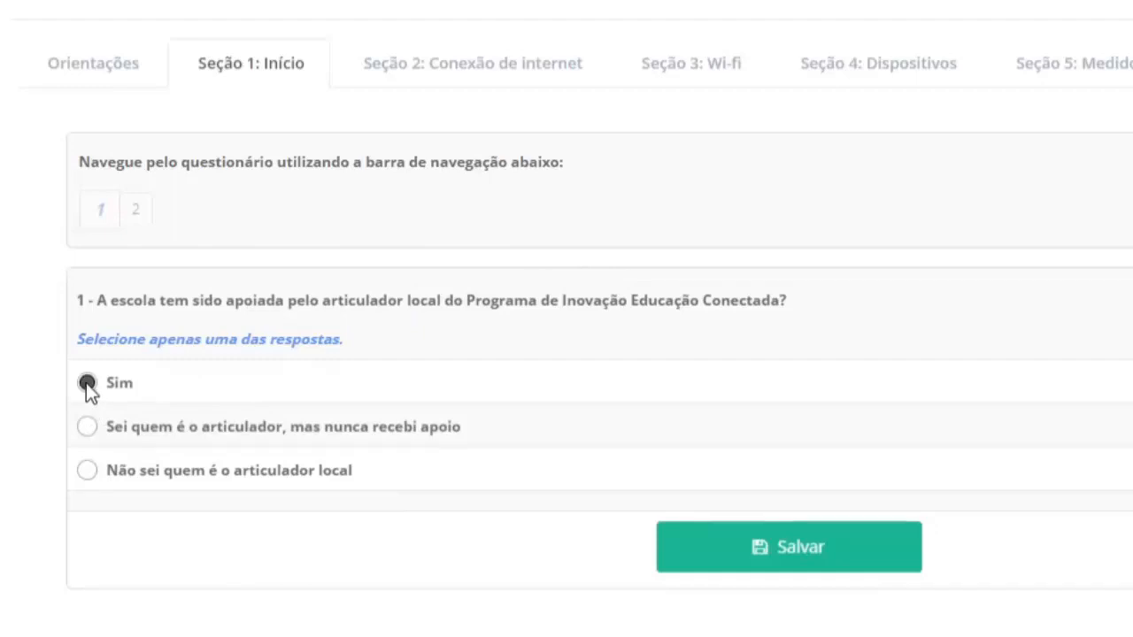
{"action": "left_click", "coordinate": [86, 471]}
{"action": "left_click", "coordinate": [86, 428]}
{"action": "left_click", "coordinate": [87, 385]}
{"action": "left_click", "coordinate": [764, 551]}
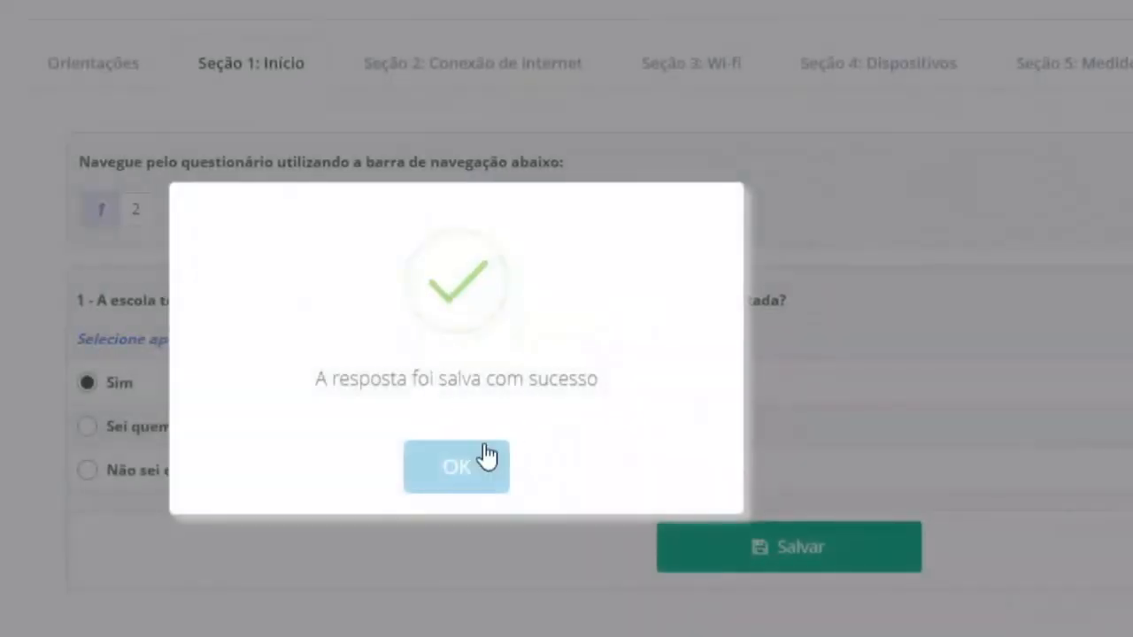
{"action": "left_click", "coordinate": [462, 478]}
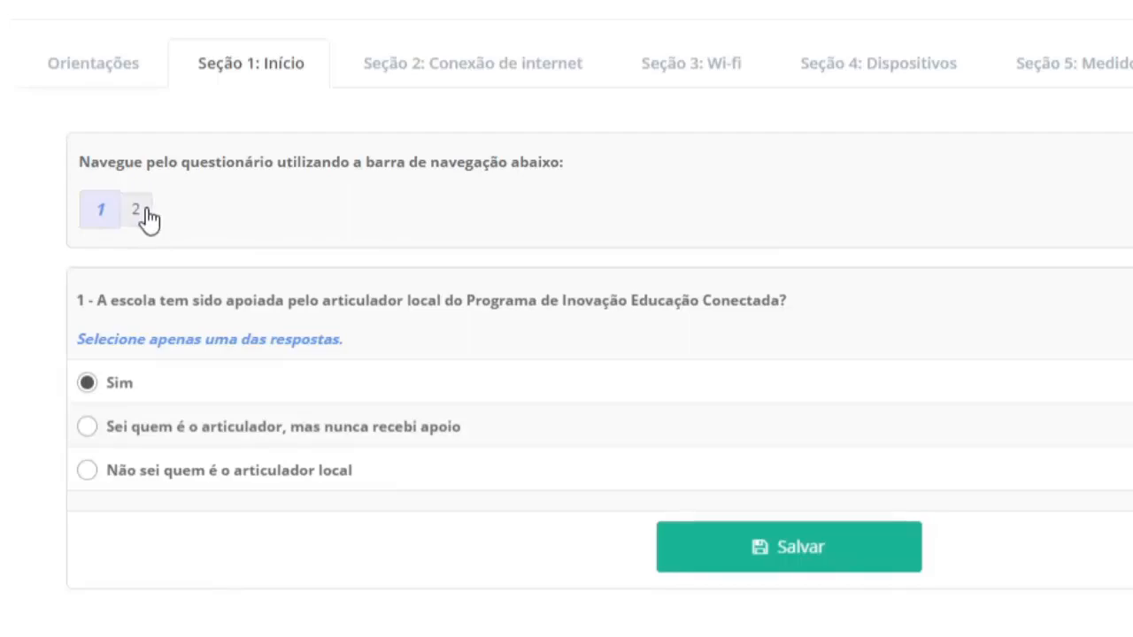
- Open question 2 on how the school invested the 2022 programme funds and review its answer options
{"action": "left_click", "coordinate": [146, 212]}
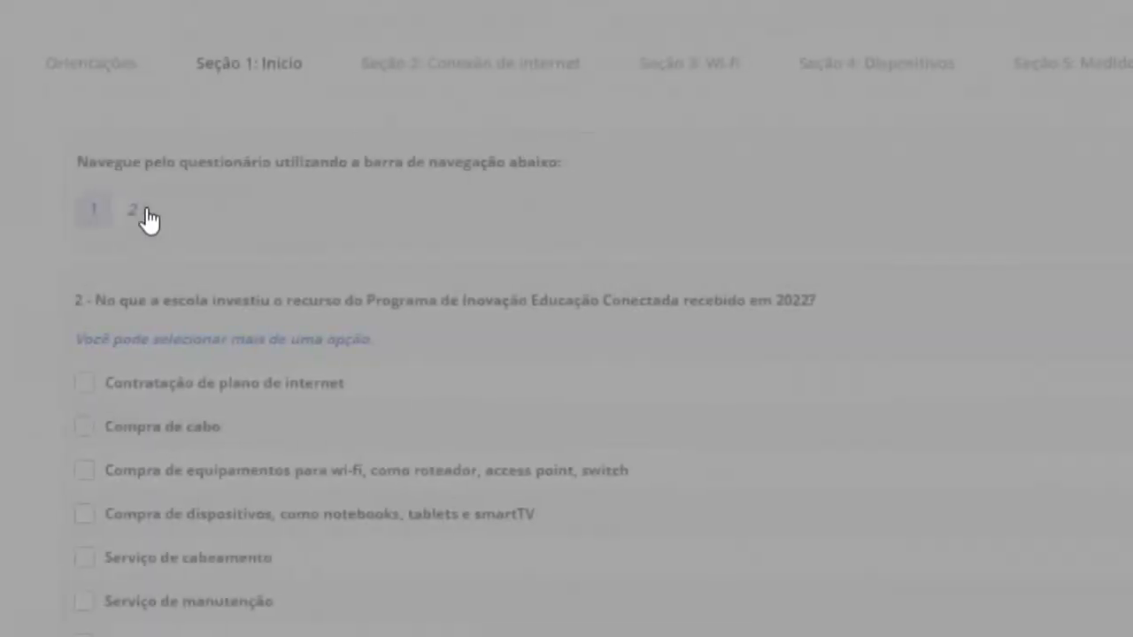
{"action": "scroll", "coordinate": [286, 274], "scroll_direction": "down", "scroll_amount": 3}
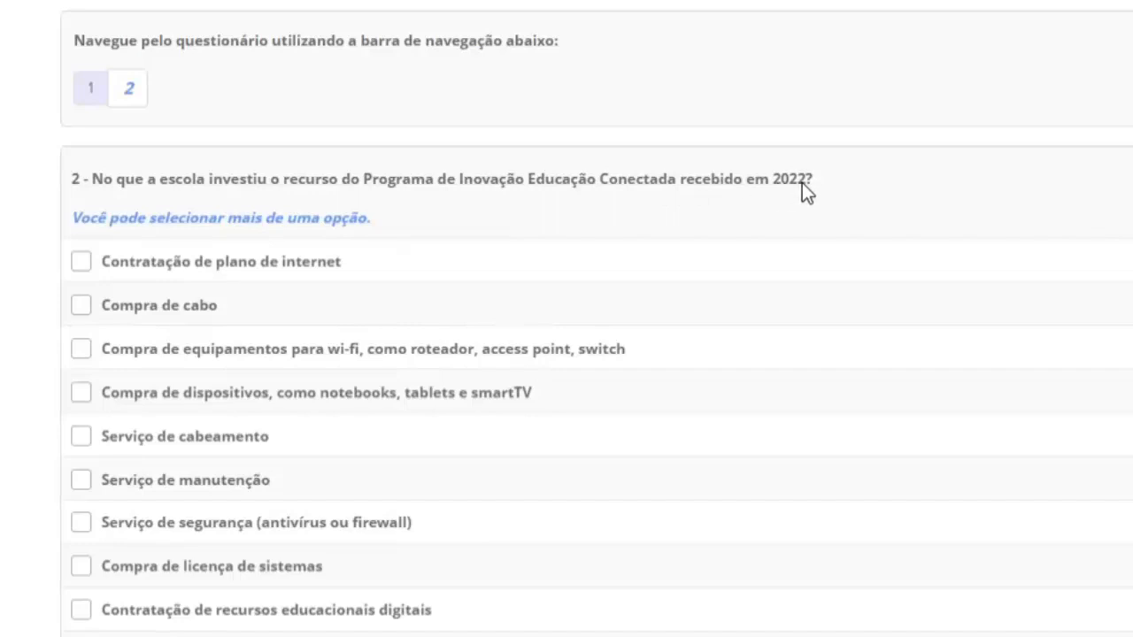
{"action": "scroll", "coordinate": [812, 193], "scroll_direction": "down", "scroll_amount": 2}
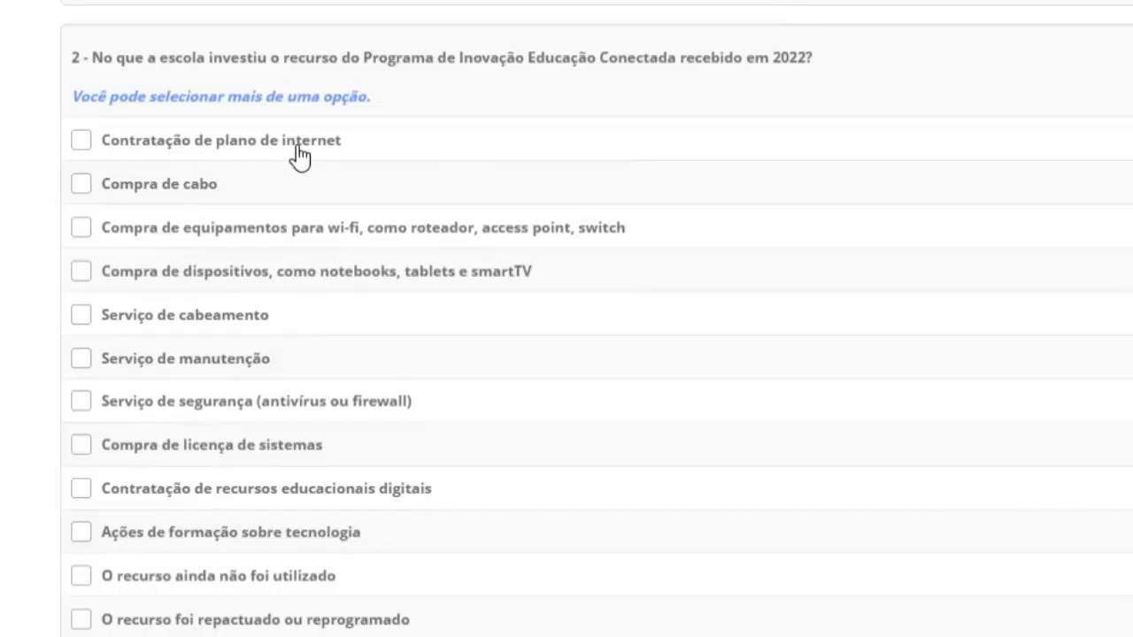
{"action": "left_click", "coordinate": [81, 140]}
{"action": "left_click", "coordinate": [84, 142]}
{"action": "left_click", "coordinate": [80, 403]}
{"action": "left_click", "coordinate": [82, 139]}
{"action": "scroll", "coordinate": [566, 354], "scroll_direction": "up", "scroll_amount": 3}
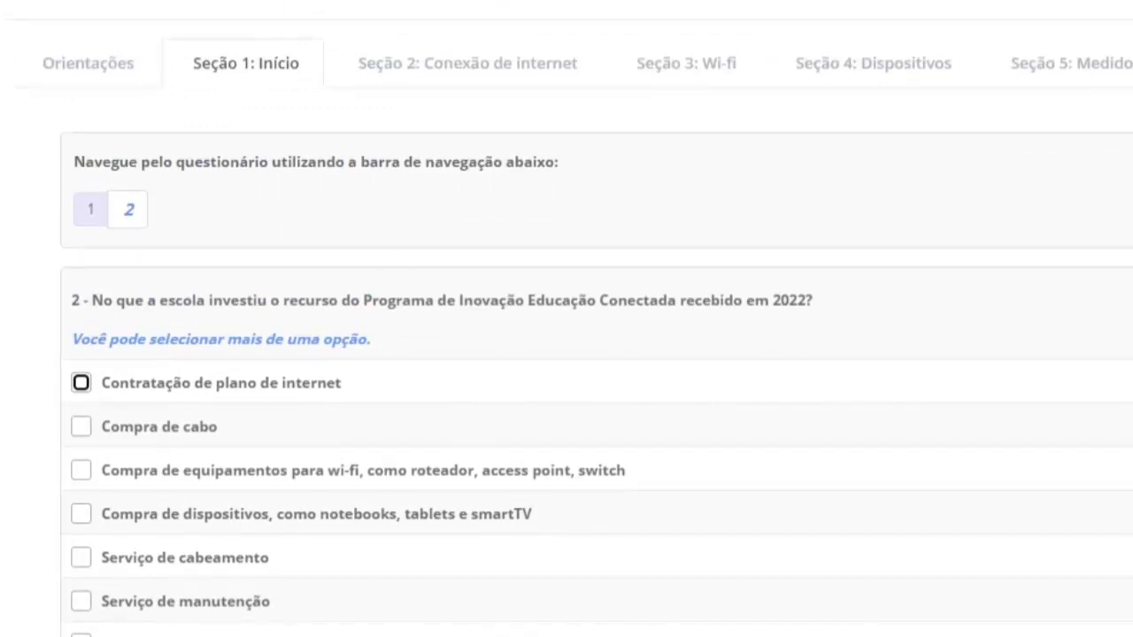
{"action": "scroll", "coordinate": [77, 281], "scroll_direction": "down", "scroll_amount": 3}
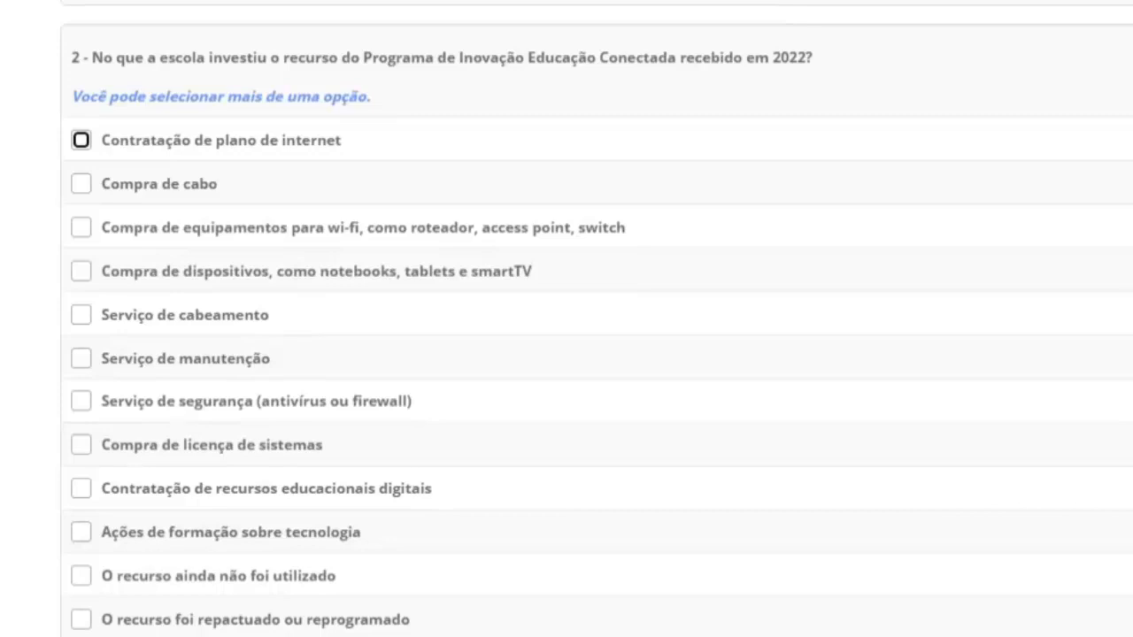
{"action": "left_click", "coordinate": [82, 142]}
- Answer question 2 with "Compra de equipamentos para wi-fi, como roteador, access point, switch" and save the answer
{"action": "scroll", "coordinate": [438, 354], "scroll_direction": "down", "scroll_amount": 1}
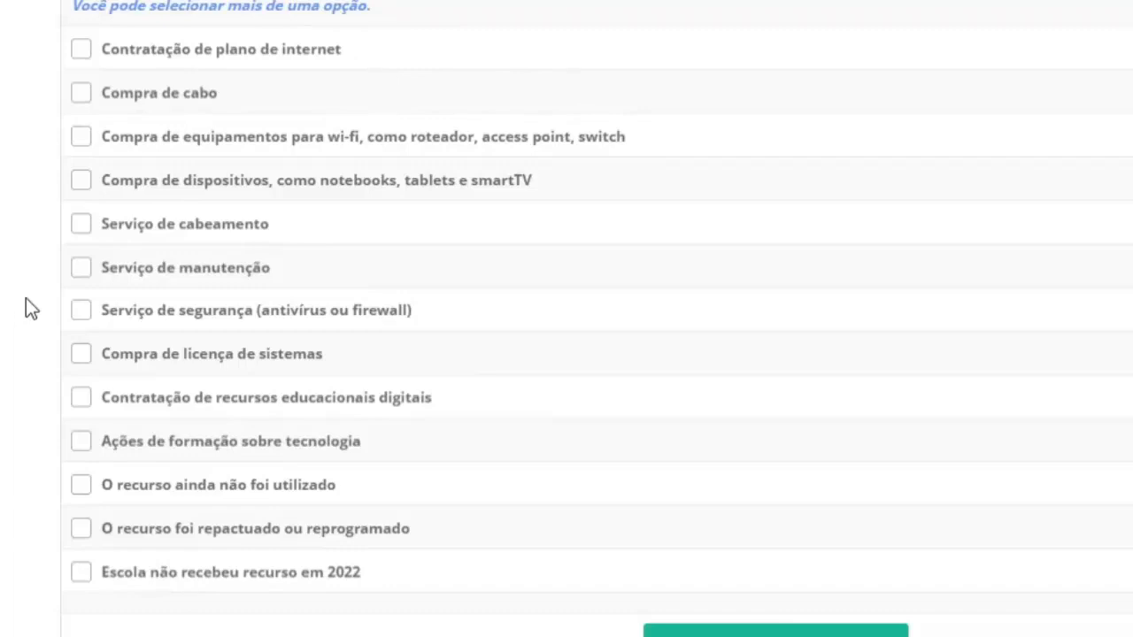
{"action": "left_click", "coordinate": [86, 141]}
{"action": "left_click", "coordinate": [800, 634]}
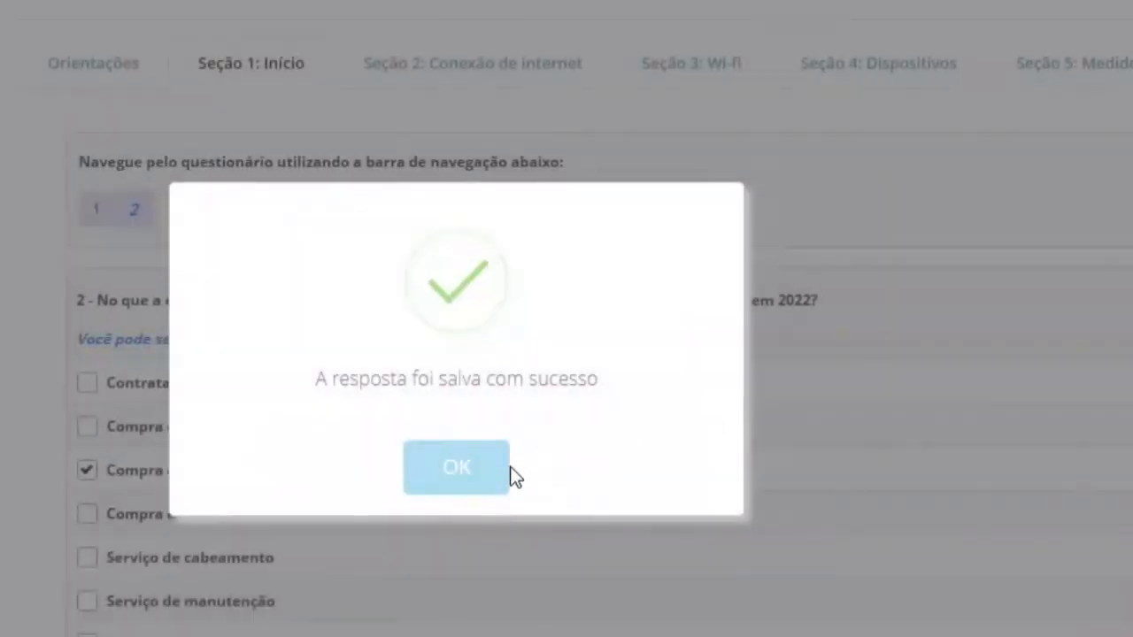
{"action": "left_click", "coordinate": [504, 469]}
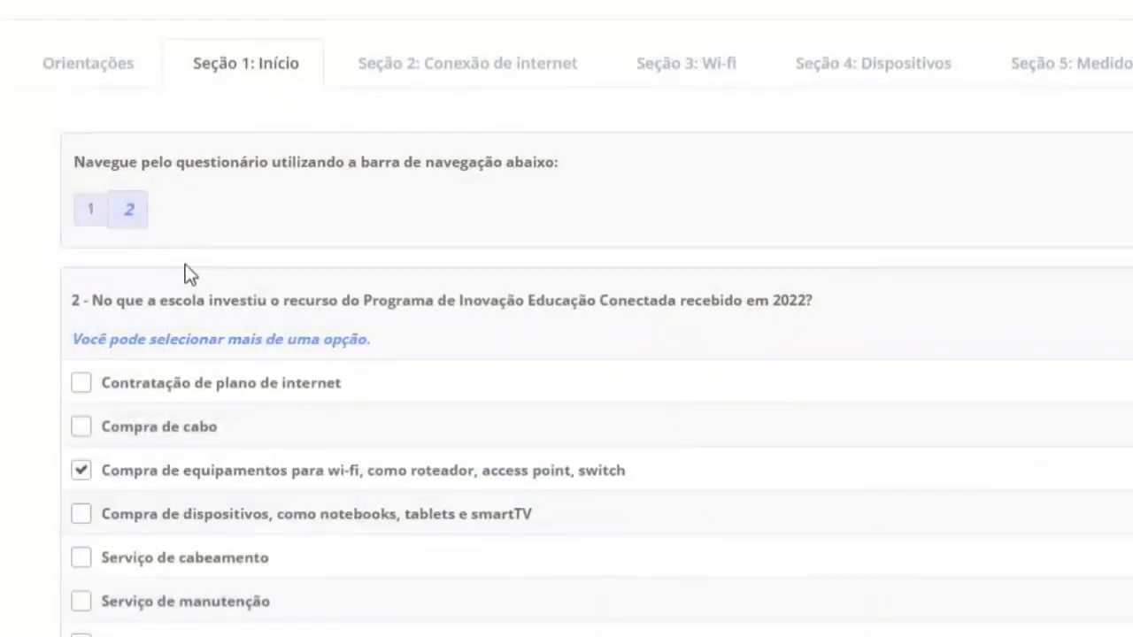
- Recheck the saved answers to questions 1 and 2, and open Seção 2: Conexão de internet
{"action": "left_click", "coordinate": [92, 211]}
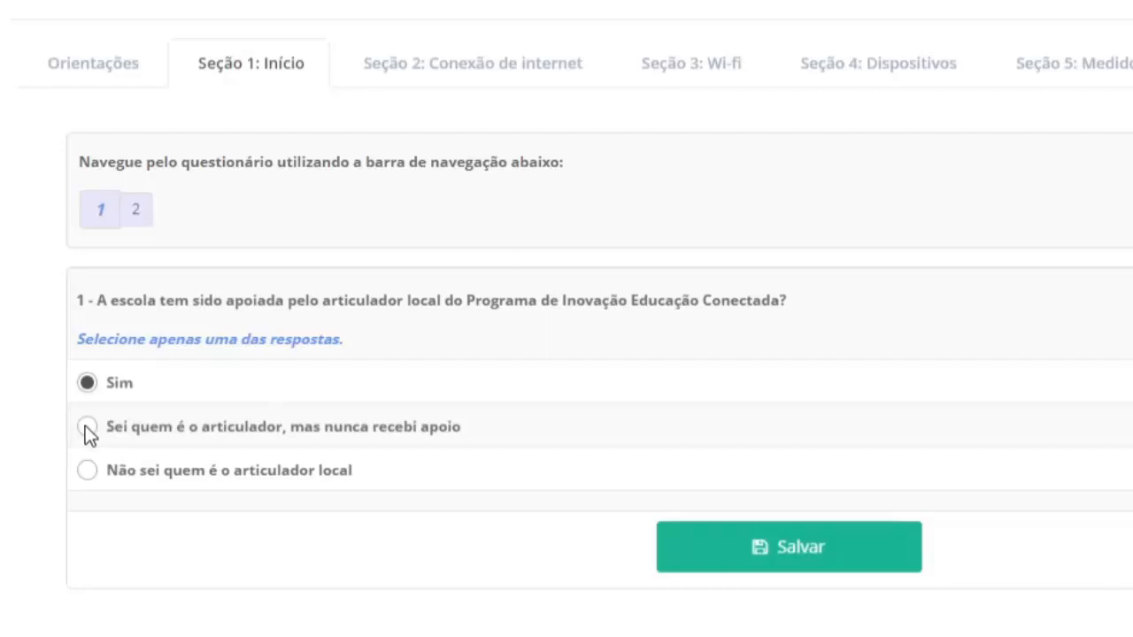
{"action": "left_click", "coordinate": [86, 427]}
{"action": "left_click", "coordinate": [87, 384]}
{"action": "left_click", "coordinate": [135, 211]}
{"action": "scroll", "coordinate": [406, 421], "scroll_direction": "down", "scroll_amount": 3}
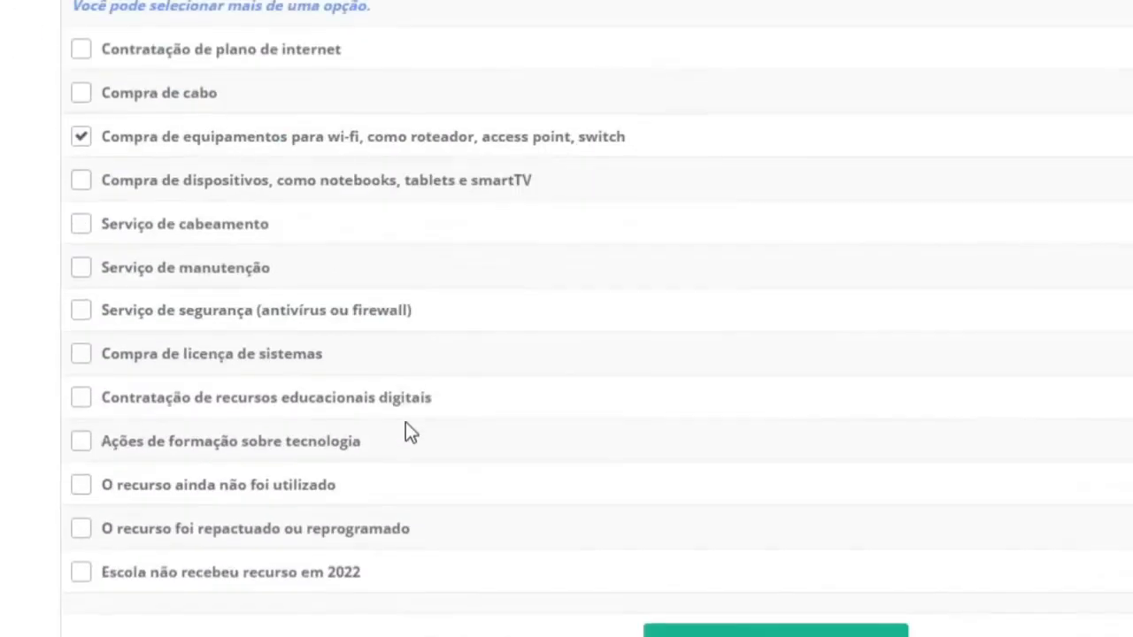
{"action": "scroll", "coordinate": [406, 422], "scroll_direction": "up", "scroll_amount": 3}
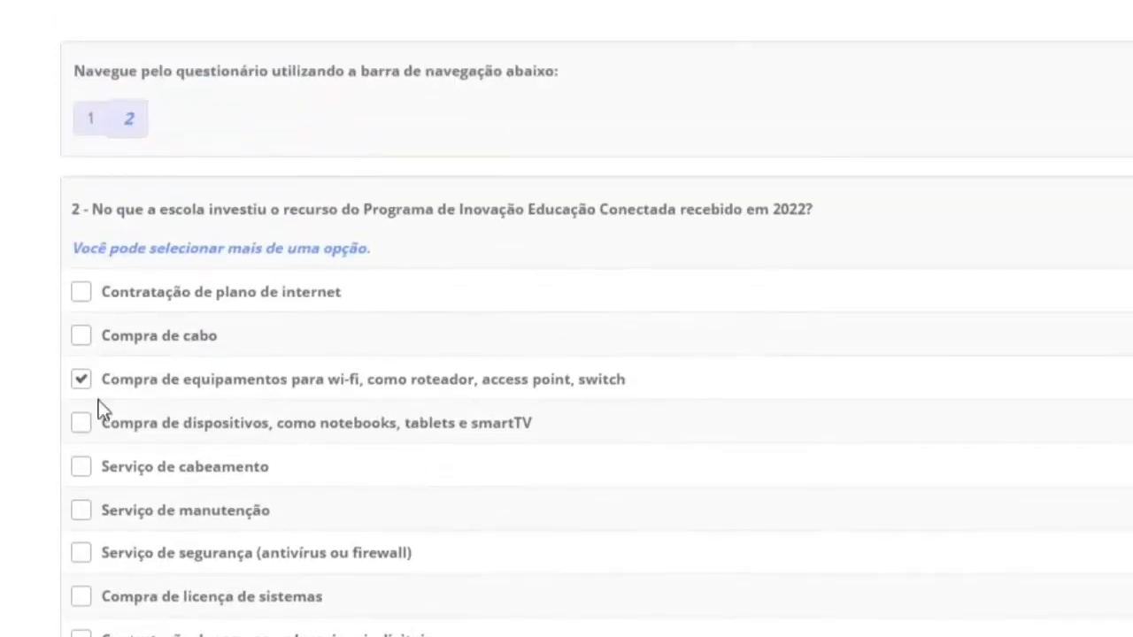
{"action": "scroll", "coordinate": [419, 405], "scroll_direction": "down", "scroll_amount": 3}
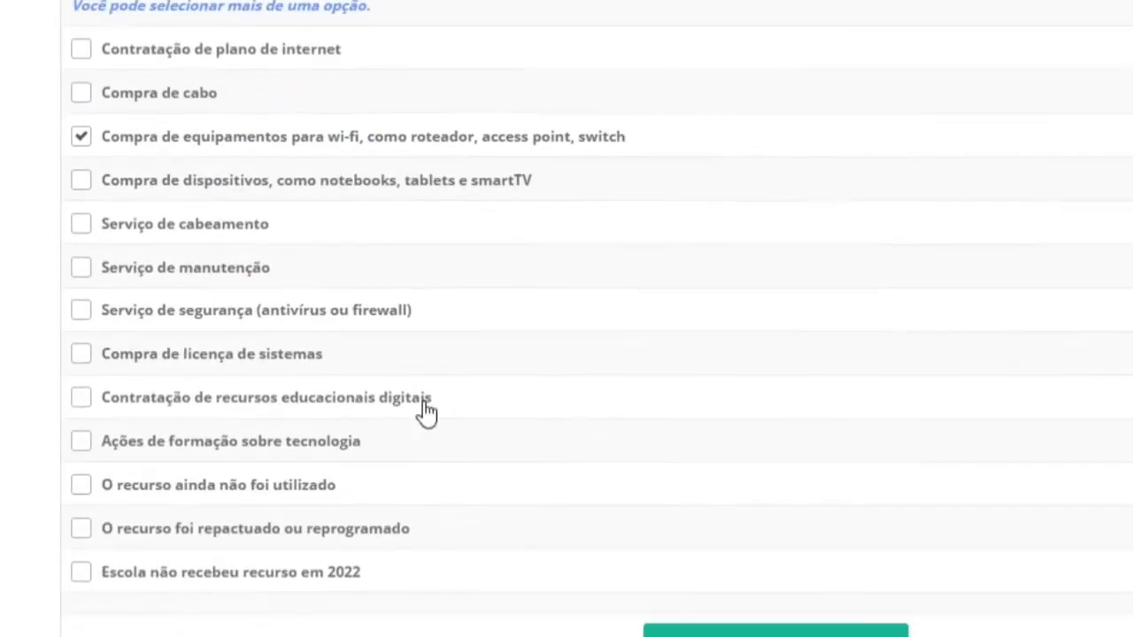
{"action": "scroll", "coordinate": [423, 410], "scroll_direction": "up", "scroll_amount": 4}
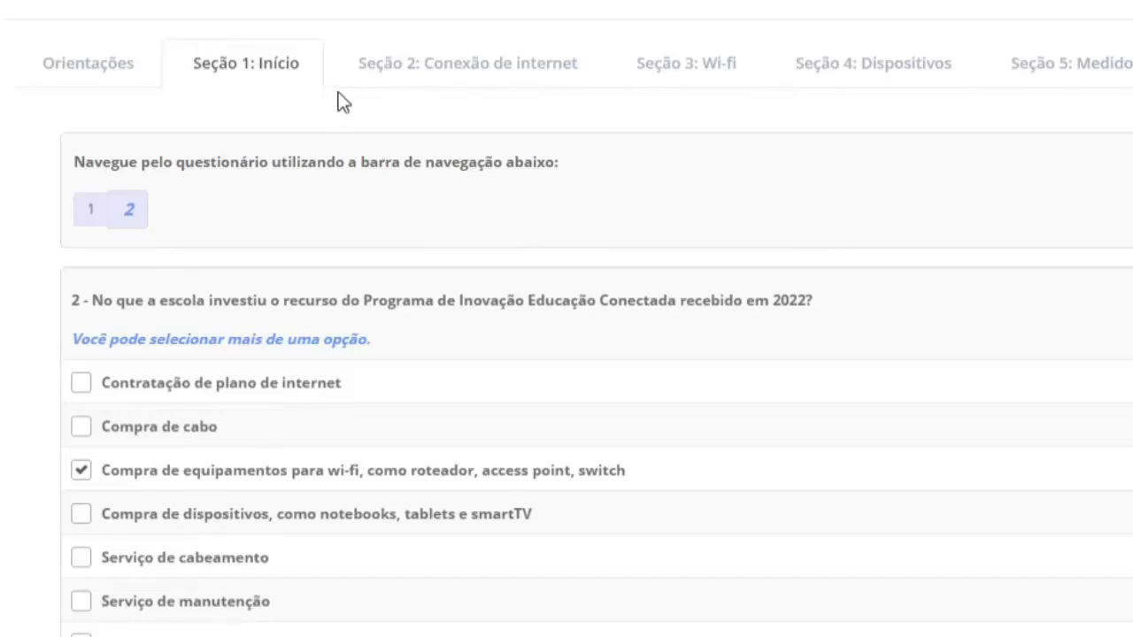
{"action": "left_click", "coordinate": [408, 65]}
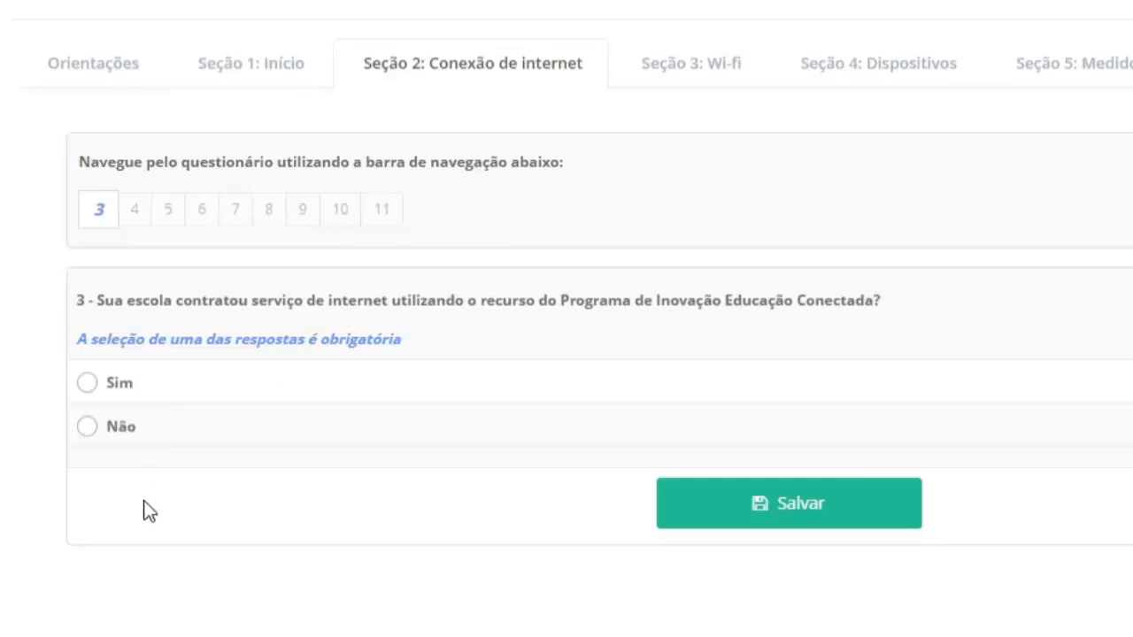
- Answer question 3 with "Não" and the reason "Escola já possui link de internet contratado por outra política ou programa de conectividade", and save
{"action": "left_click", "coordinate": [86, 389]}
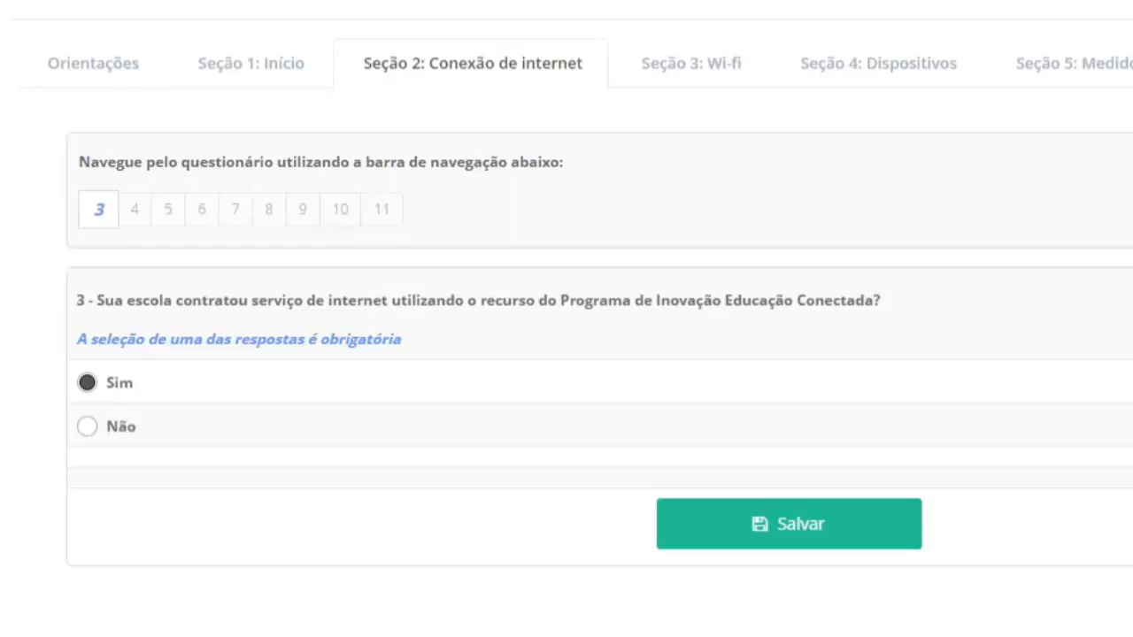
{"action": "left_click", "coordinate": [85, 428]}
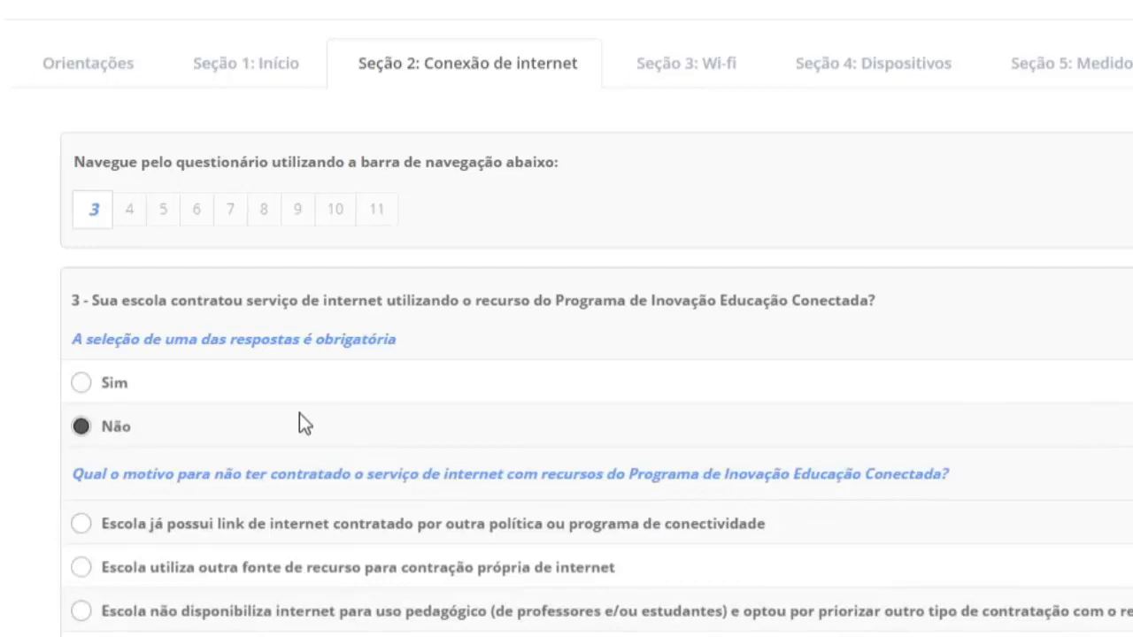
{"action": "scroll", "coordinate": [420, 412], "scroll_direction": "down", "scroll_amount": 1}
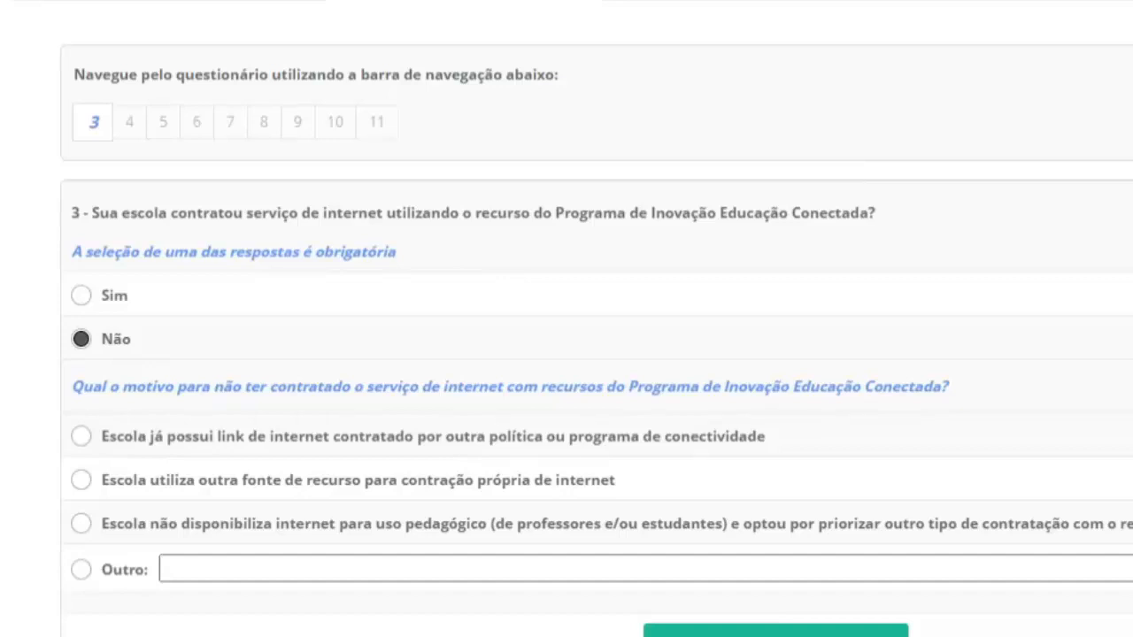
{"action": "left_click", "coordinate": [231, 576]}
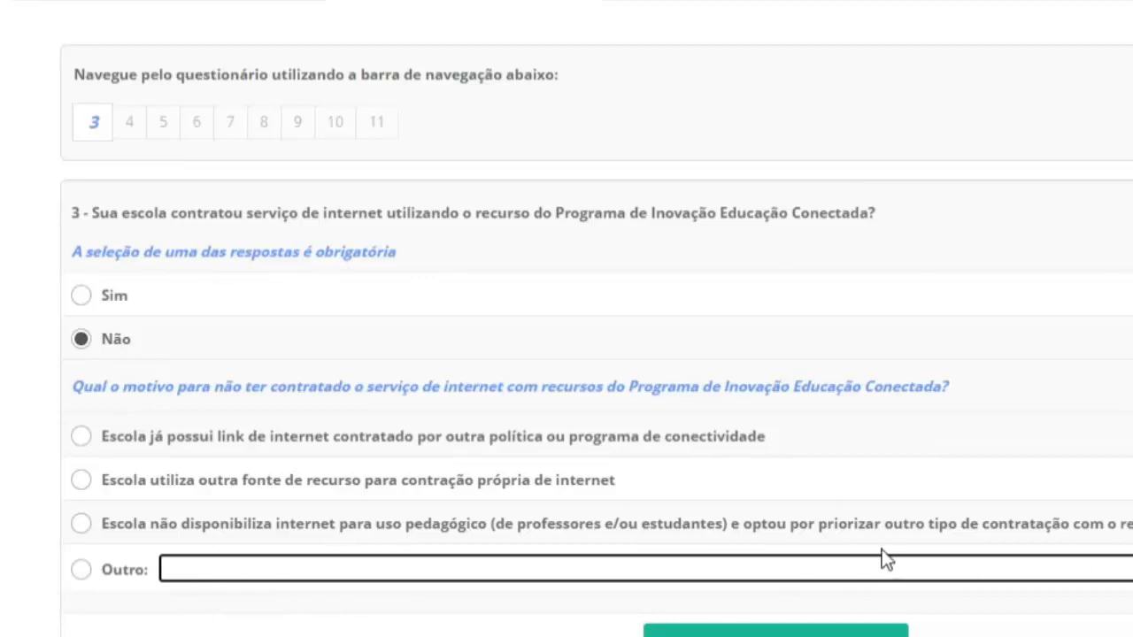
{"action": "left_click", "coordinate": [143, 453]}
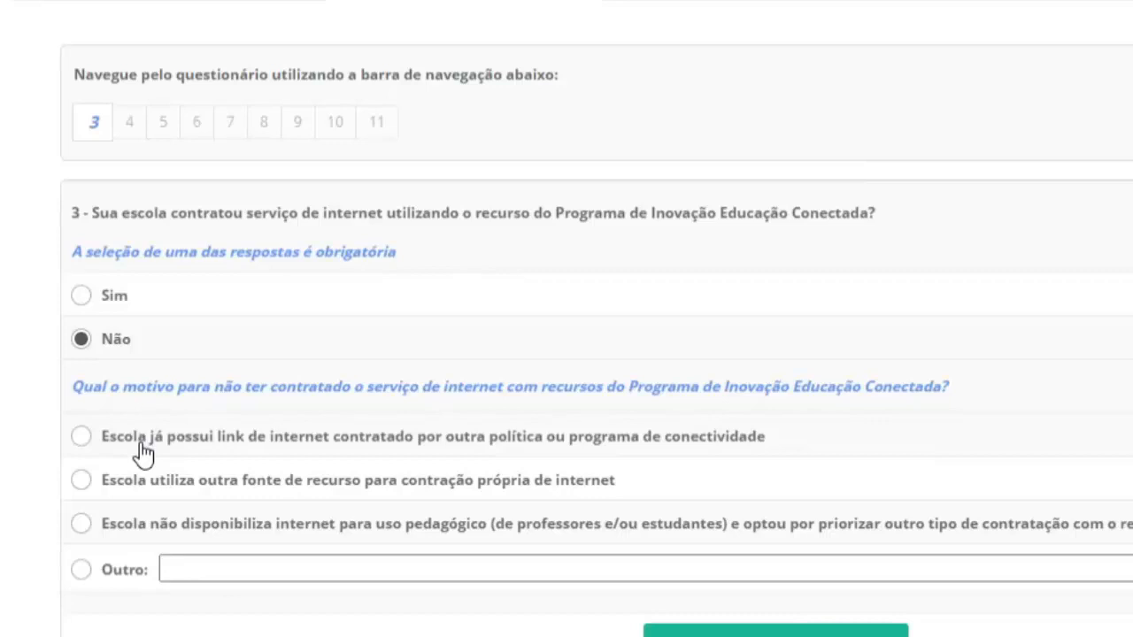
{"action": "left_click", "coordinate": [82, 436]}
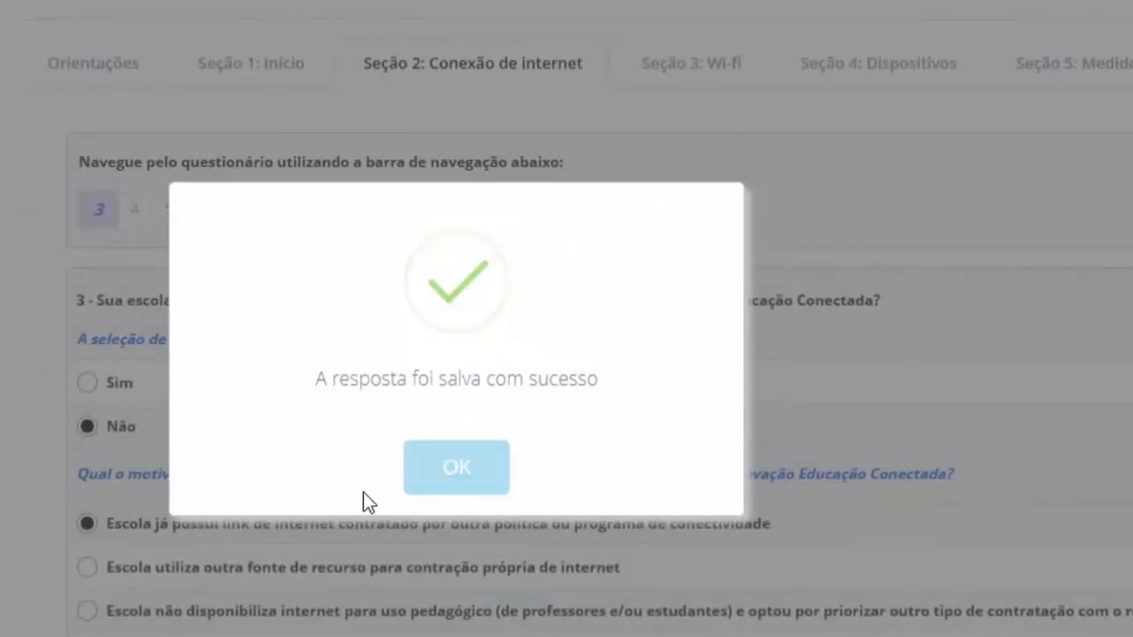
{"action": "left_click", "coordinate": [456, 473]}
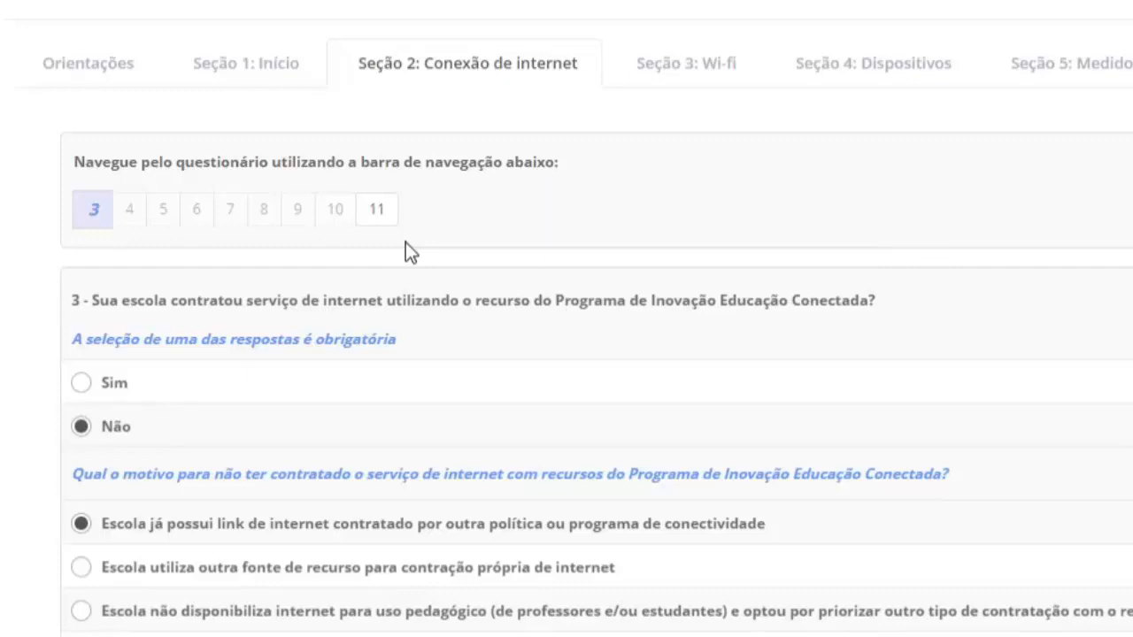
- Change question 3's answer to "Sim", save the altered answer, and open question 4 about the internet plan's operation
{"action": "left_click", "coordinate": [83, 384]}
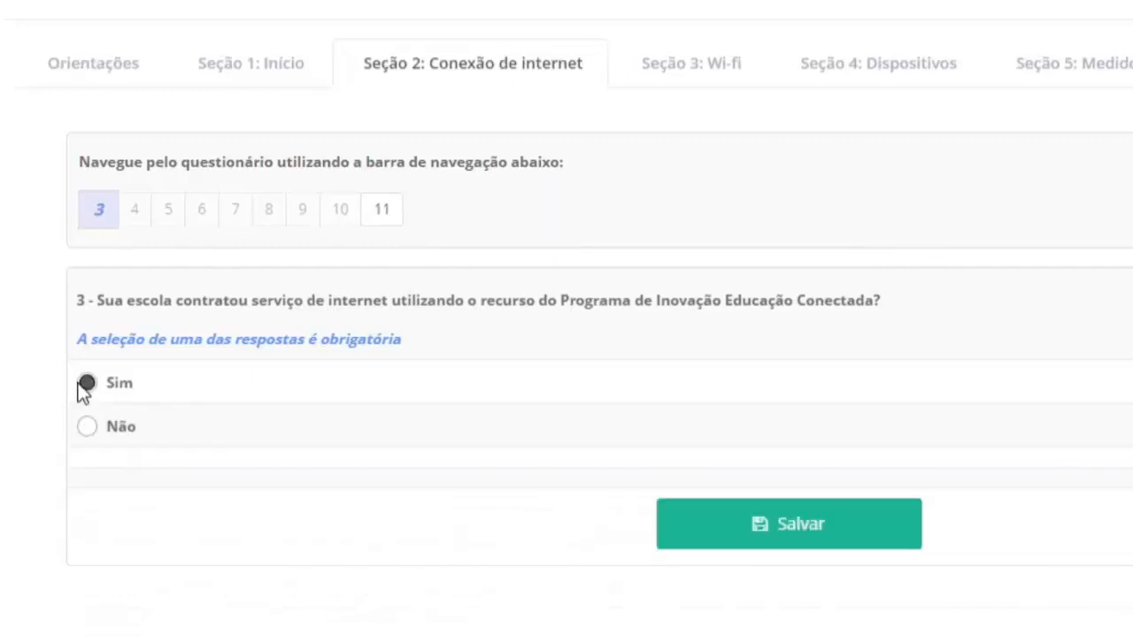
{"action": "left_click", "coordinate": [714, 542]}
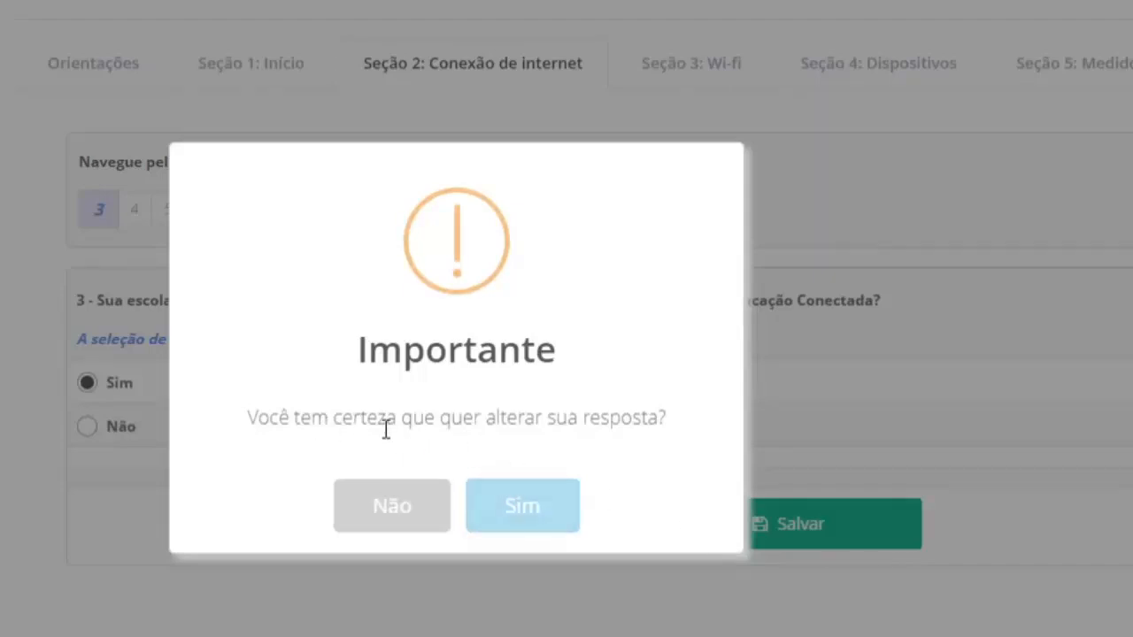
{"action": "left_click", "coordinate": [536, 506]}
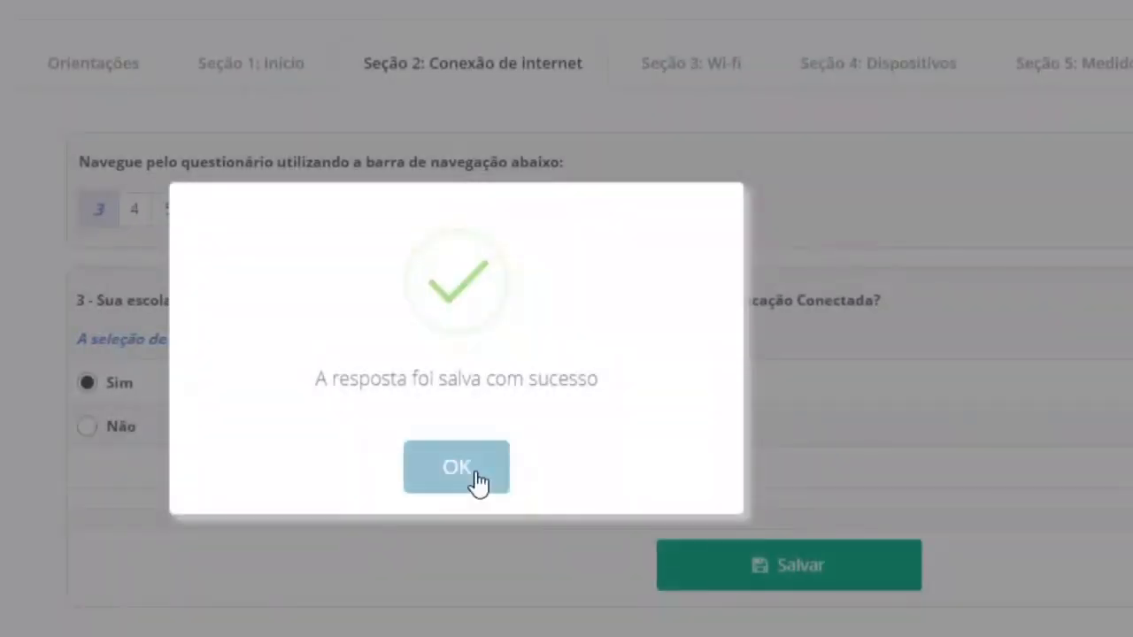
{"action": "left_click", "coordinate": [470, 475]}
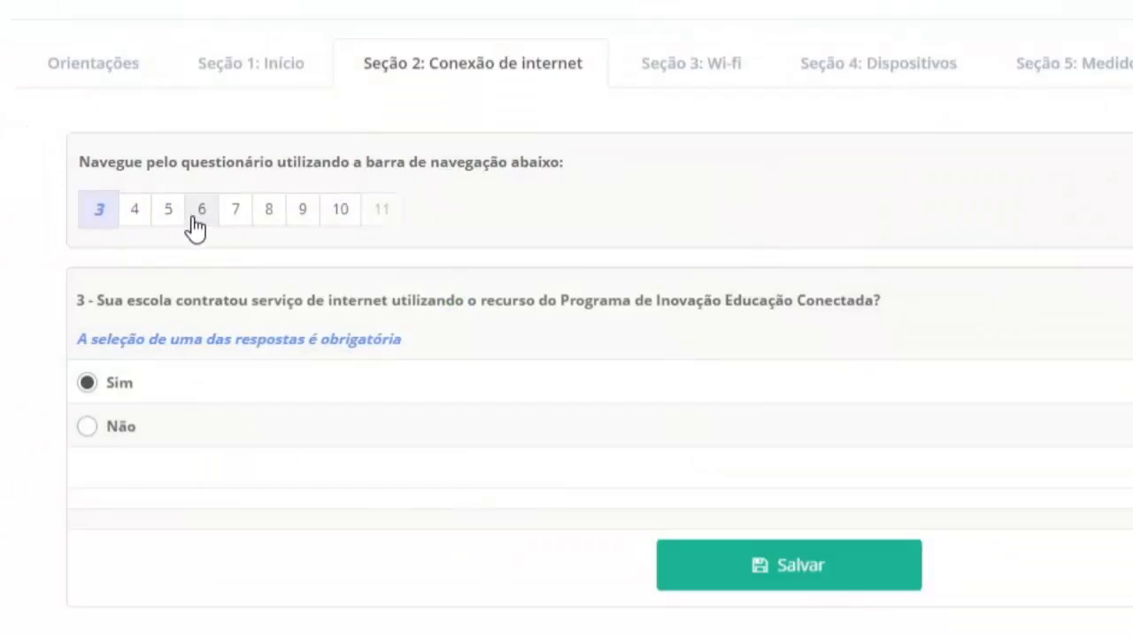
{"action": "left_click", "coordinate": [135, 221]}
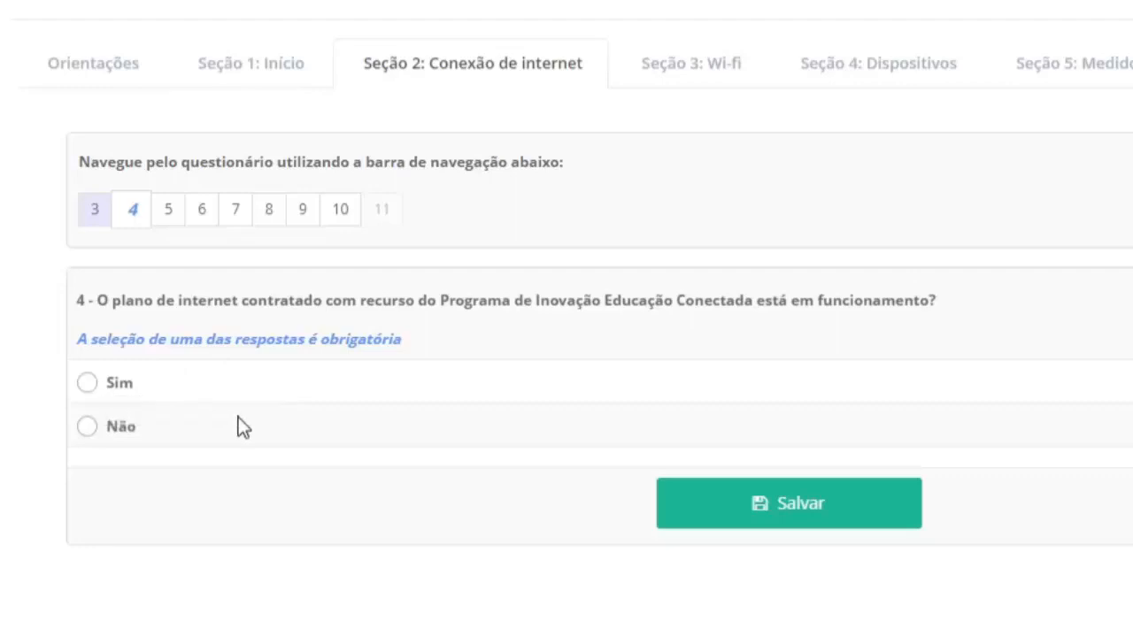
- Try both answers to question 4 about the internet plan's operation, ending on "Sim"
{"action": "left_click", "coordinate": [88, 383]}
{"action": "left_click", "coordinate": [88, 427]}
{"action": "left_click", "coordinate": [87, 388]}
{"action": "left_click", "coordinate": [88, 427]}
{"action": "left_click", "coordinate": [86, 388]}
- Open question 5 and set the internet plan's renewal date to Janeiro 2024
{"action": "left_click", "coordinate": [168, 219]}
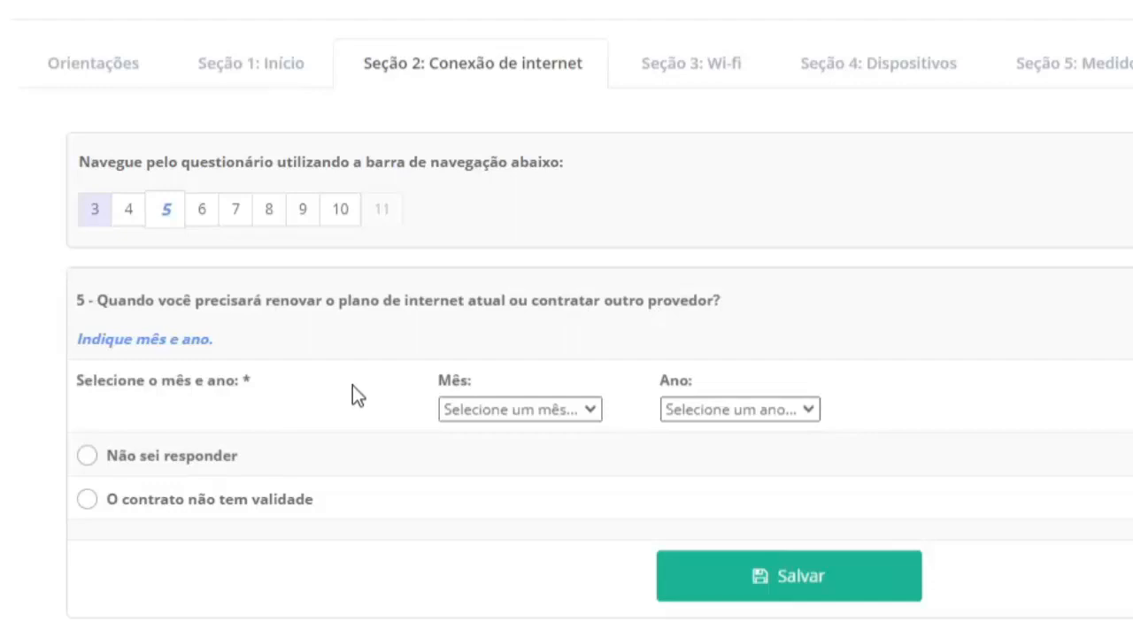
{"action": "left_click", "coordinate": [585, 411]}
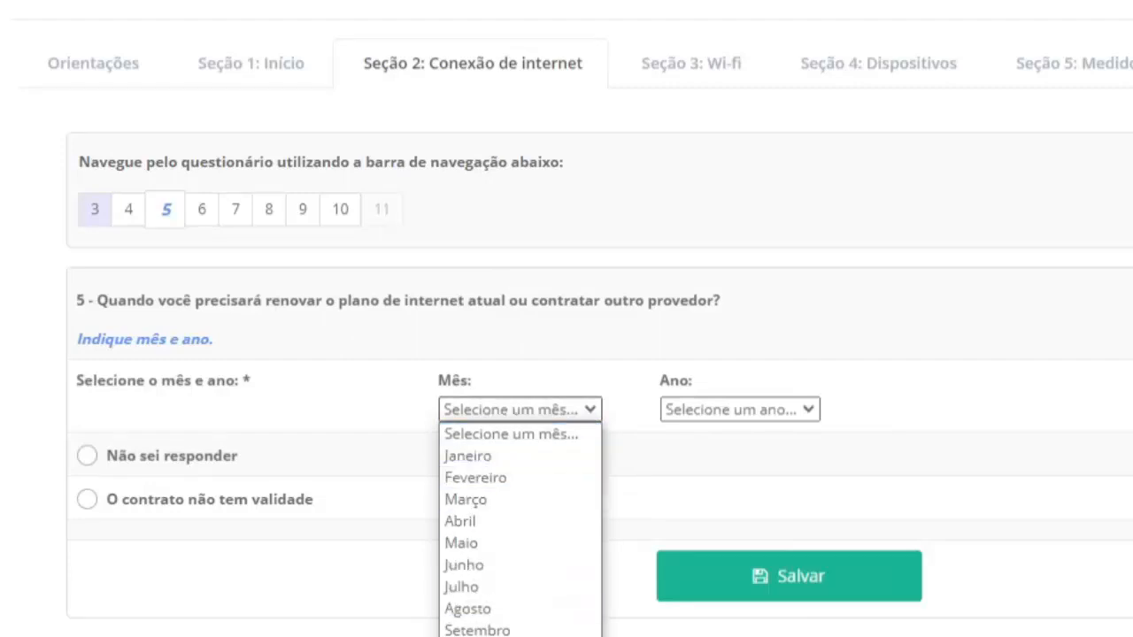
{"action": "left_click", "coordinate": [526, 456]}
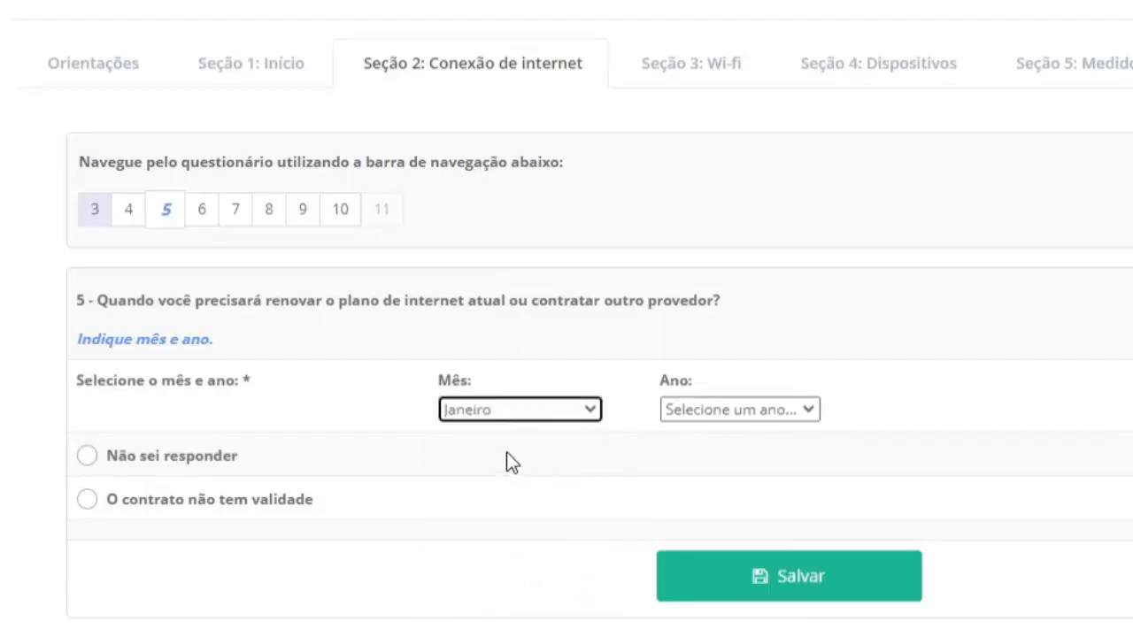
{"action": "left_click", "coordinate": [813, 410]}
{"action": "left_click", "coordinate": [724, 475]}
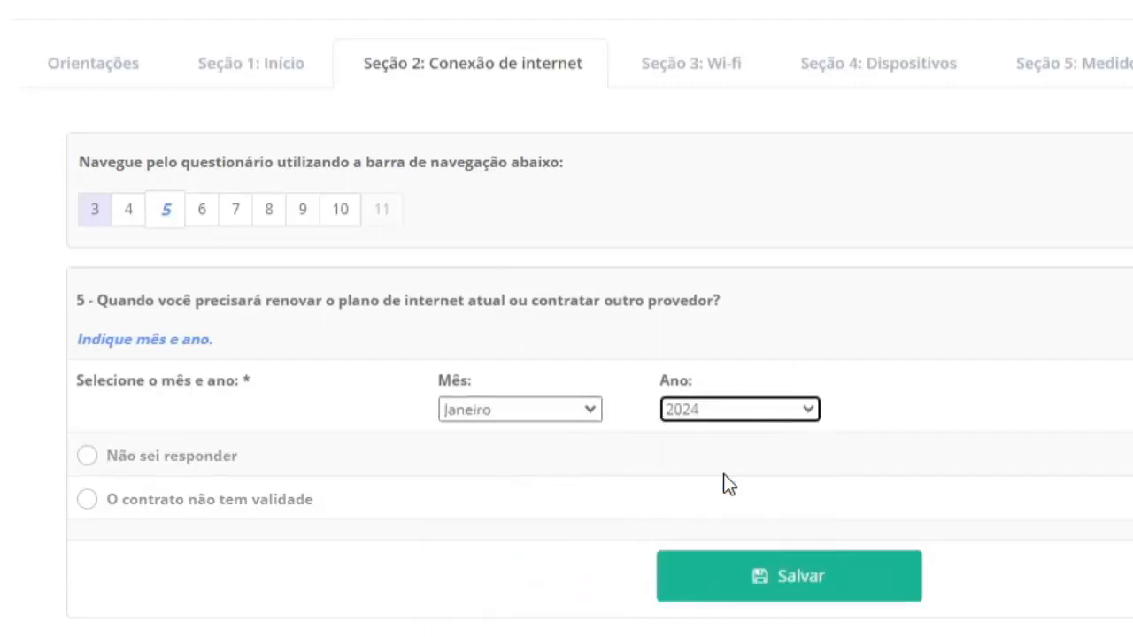
- Change question 5's renewal date to Dezembro 2023, trying Abril as the month first
{"action": "left_click", "coordinate": [580, 415]}
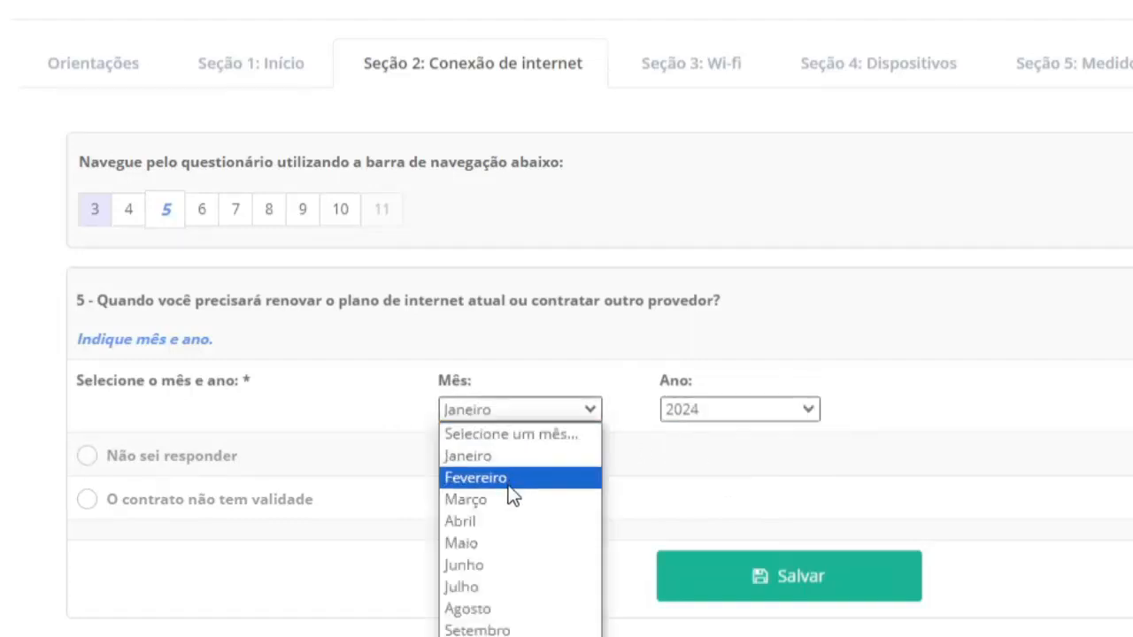
{"action": "left_click", "coordinate": [505, 521]}
{"action": "left_click", "coordinate": [533, 416]}
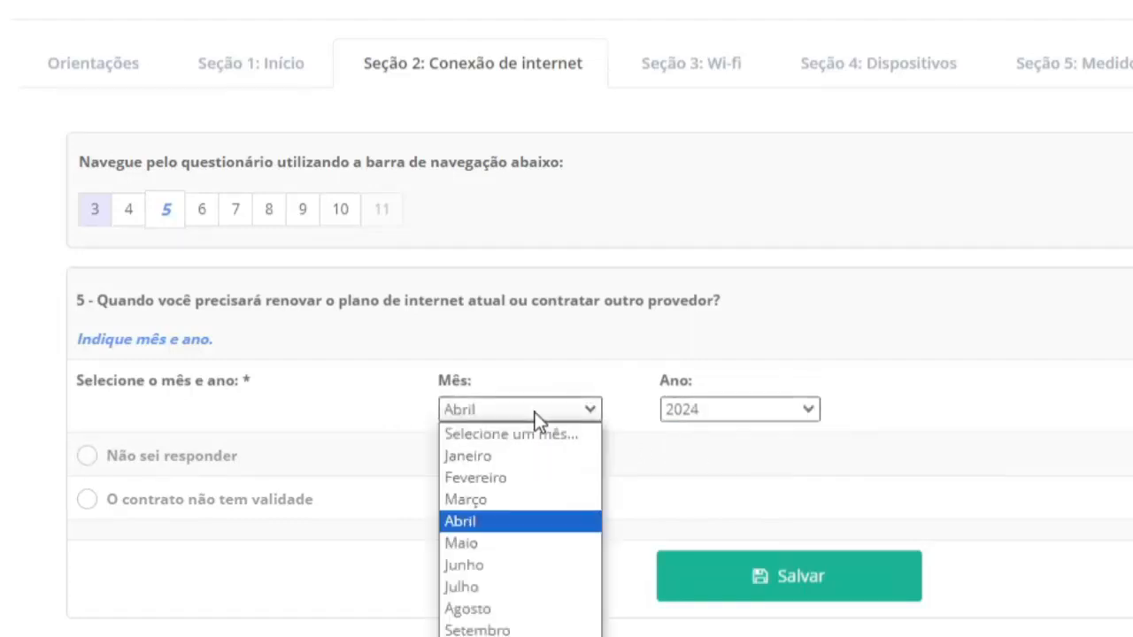
{"action": "left_click", "coordinate": [478, 636]}
{"action": "left_click", "coordinate": [740, 416]}
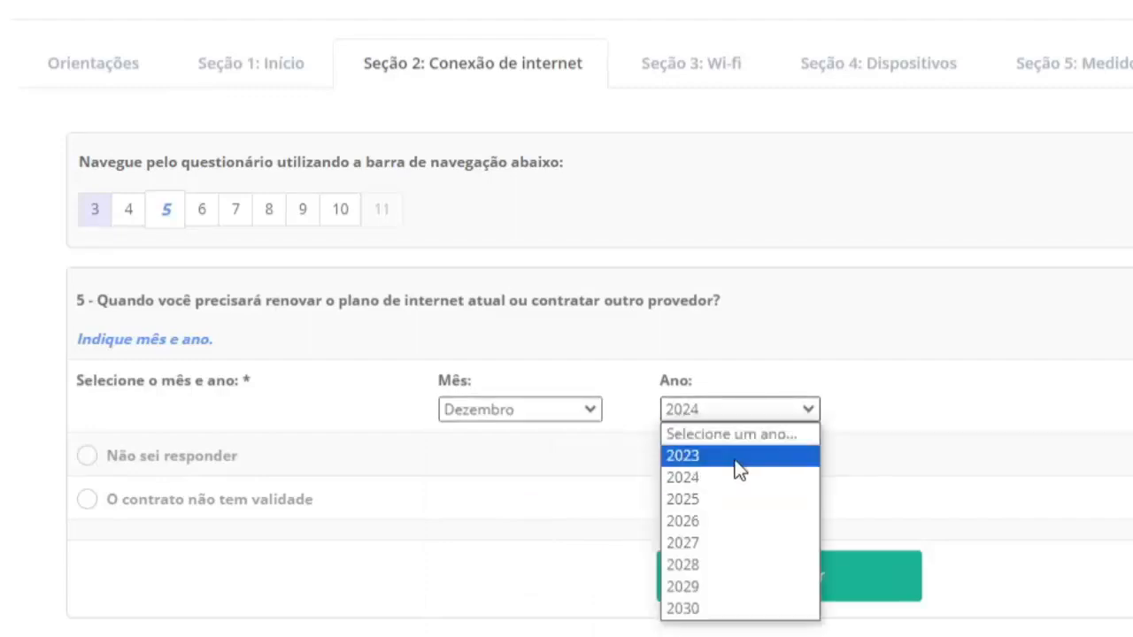
{"action": "left_click", "coordinate": [735, 466]}
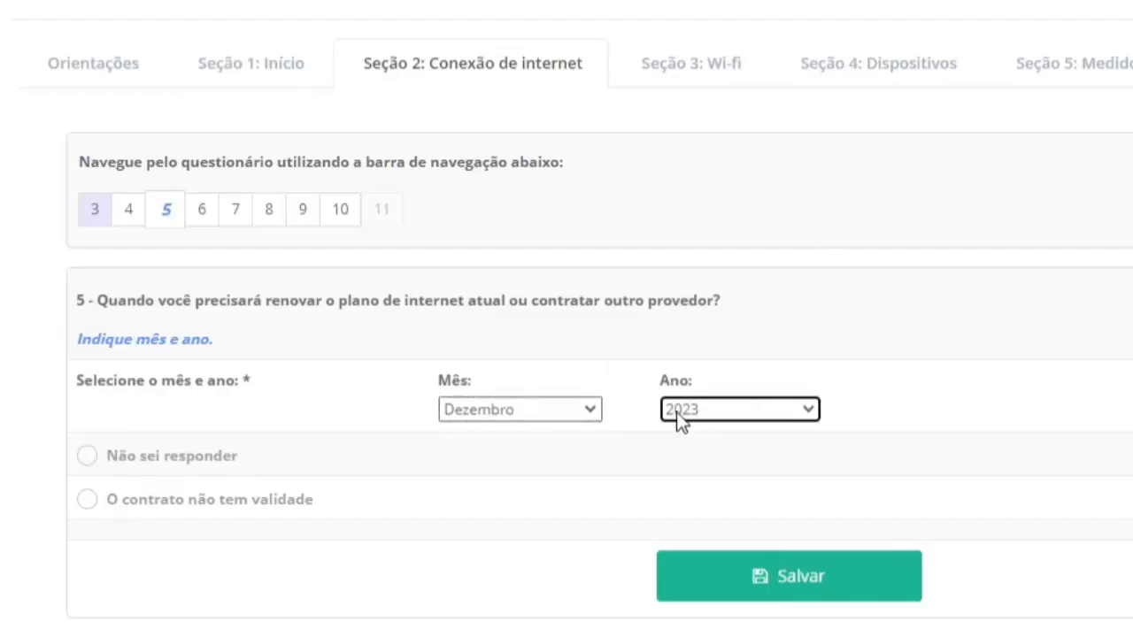
- Review the alternative answers and the available months and years for question 5
{"action": "left_click", "coordinate": [102, 459]}
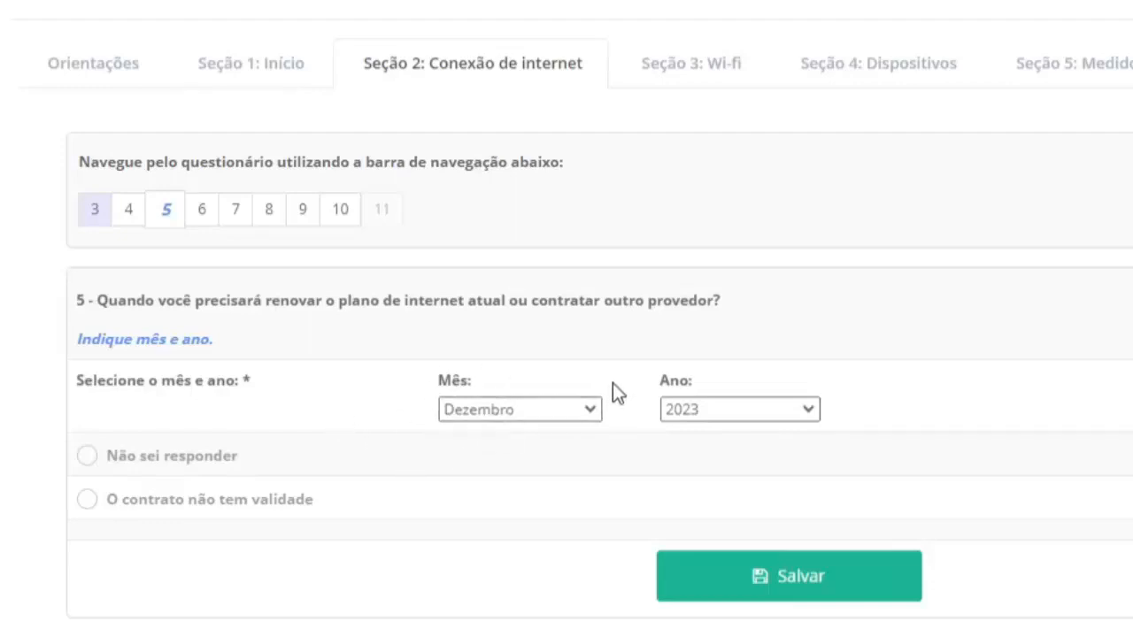
{"action": "left_click", "coordinate": [597, 411]}
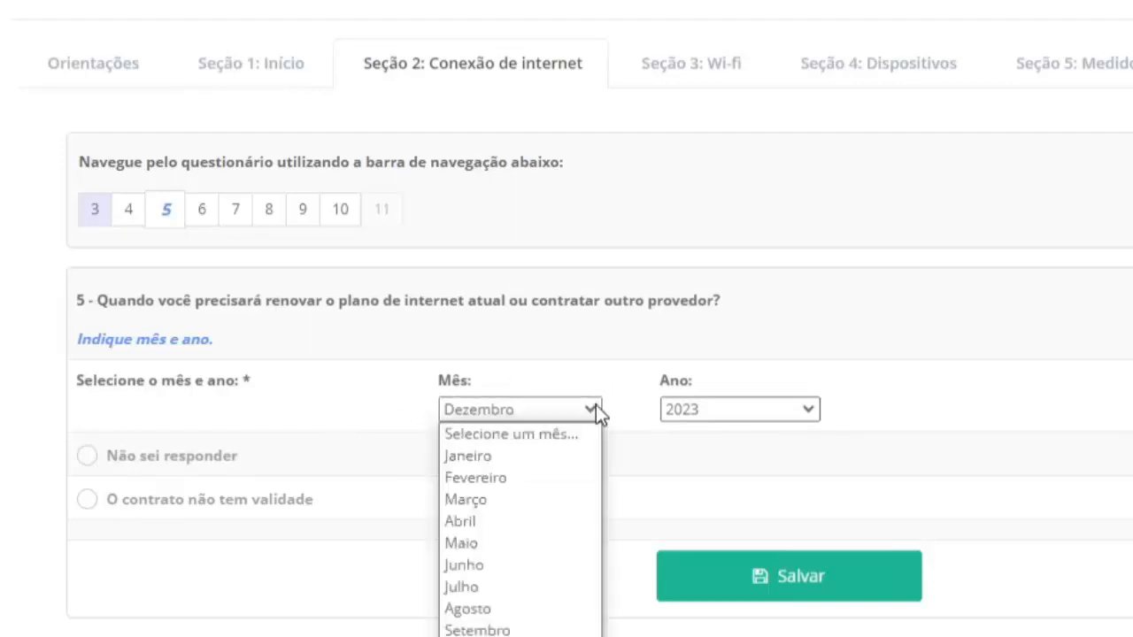
{"action": "left_click", "coordinate": [597, 411]}
{"action": "left_click", "coordinate": [764, 411]}
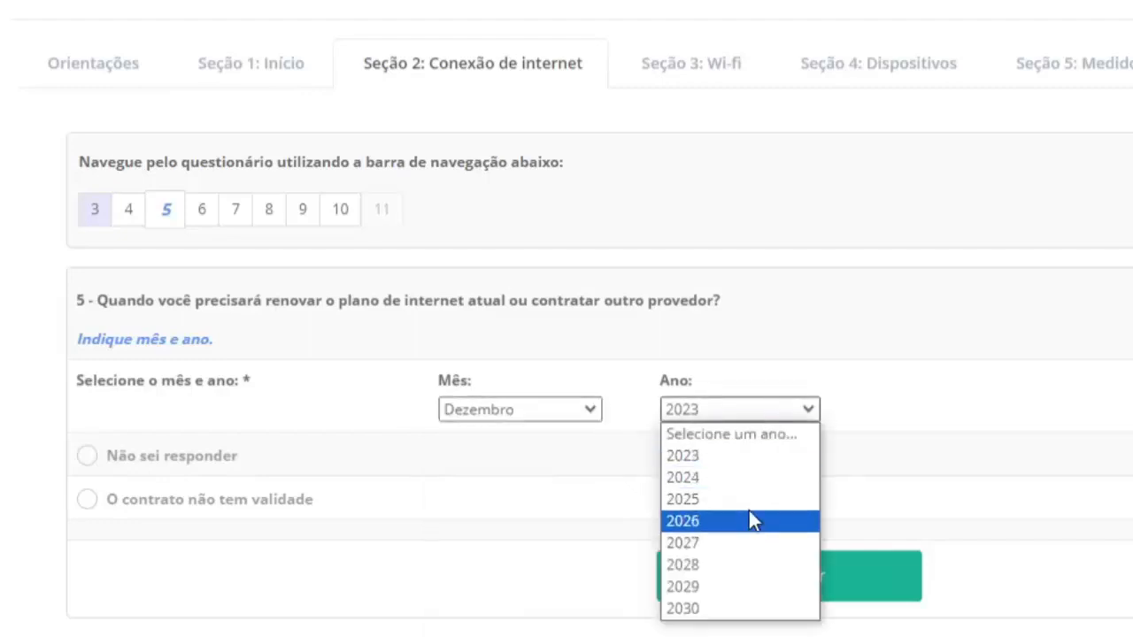
{"action": "left_click", "coordinate": [756, 372]}
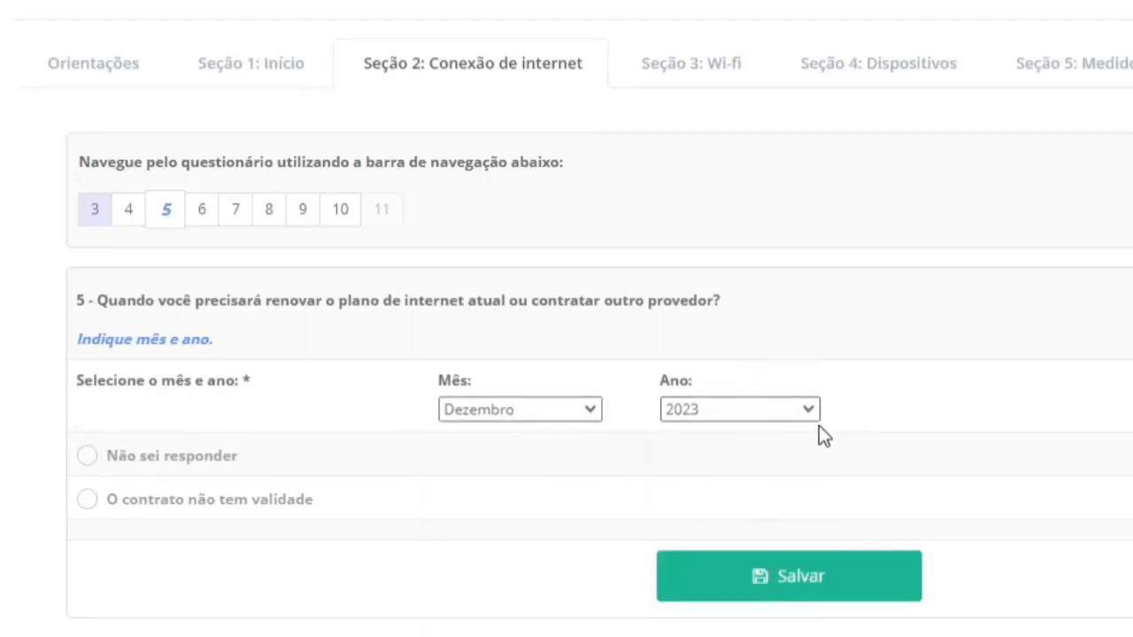
- Answer question 6 about the monthly internet value with "Não sei responder" and open question 7 on extra costs
{"action": "left_click", "coordinate": [203, 213]}
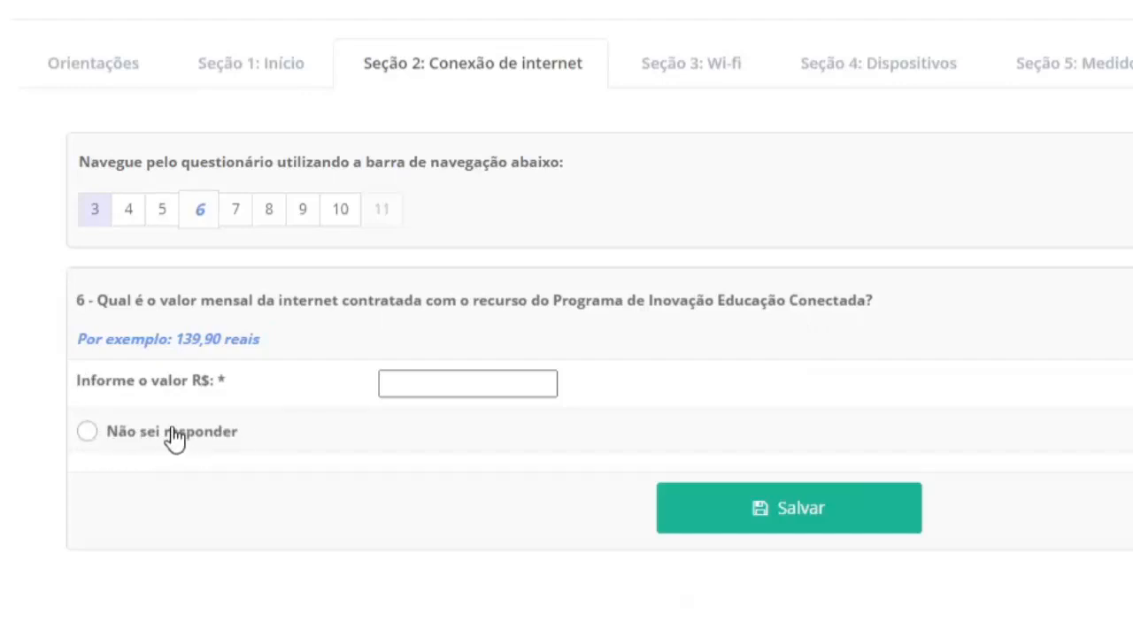
{"action": "left_click", "coordinate": [84, 438]}
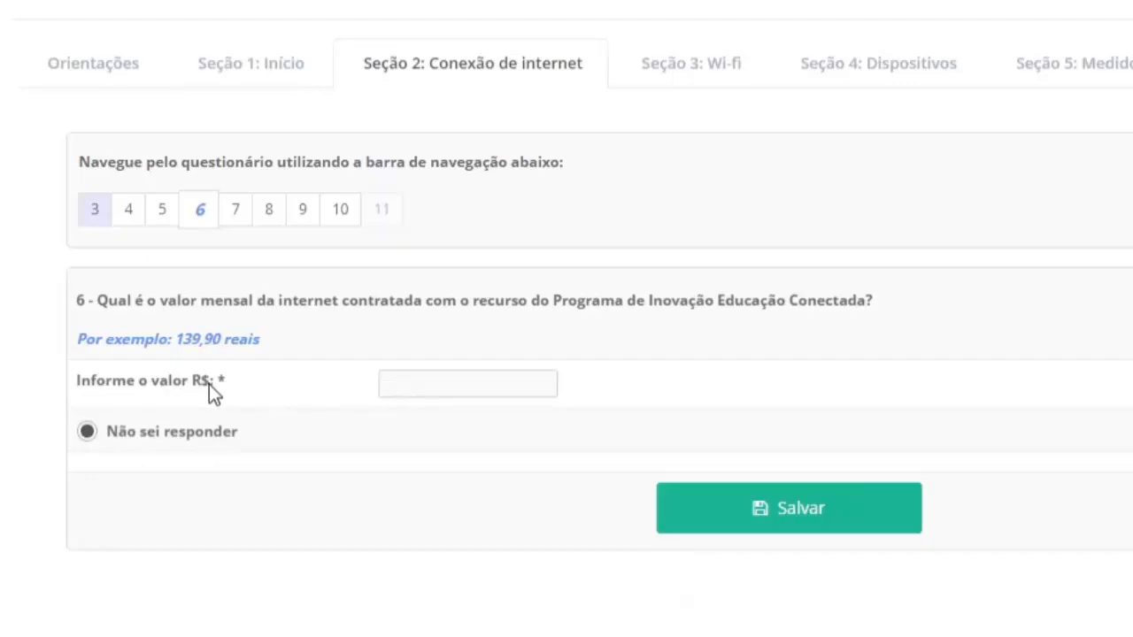
{"action": "left_click_drag", "start_coordinate": [235, 387], "coordinate": [89, 388]}
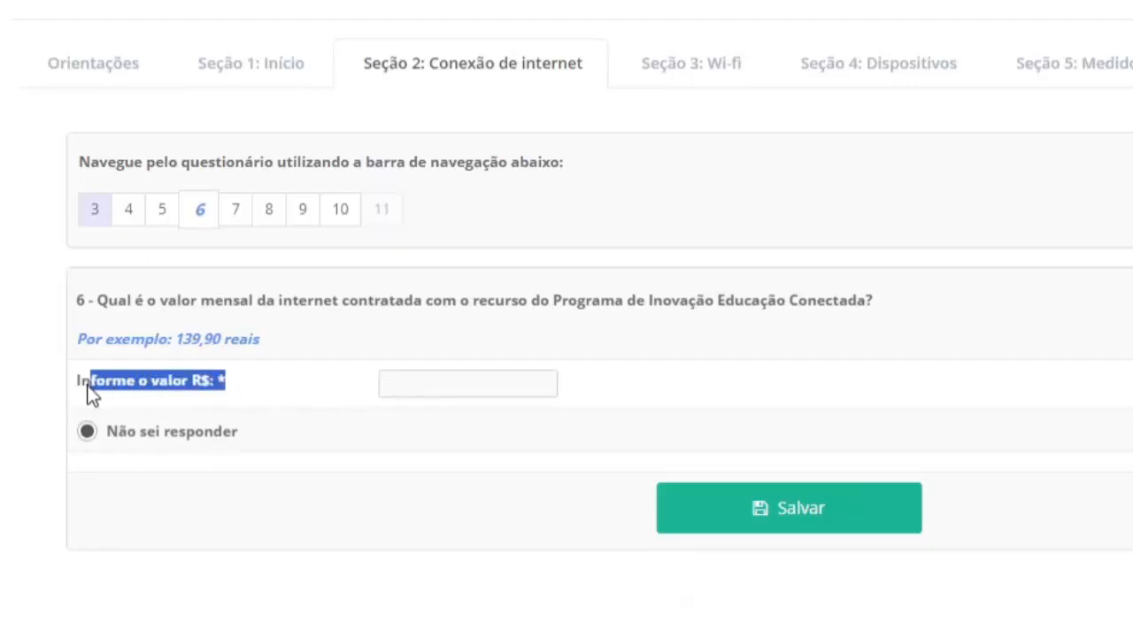
{"action": "left_click", "coordinate": [255, 399]}
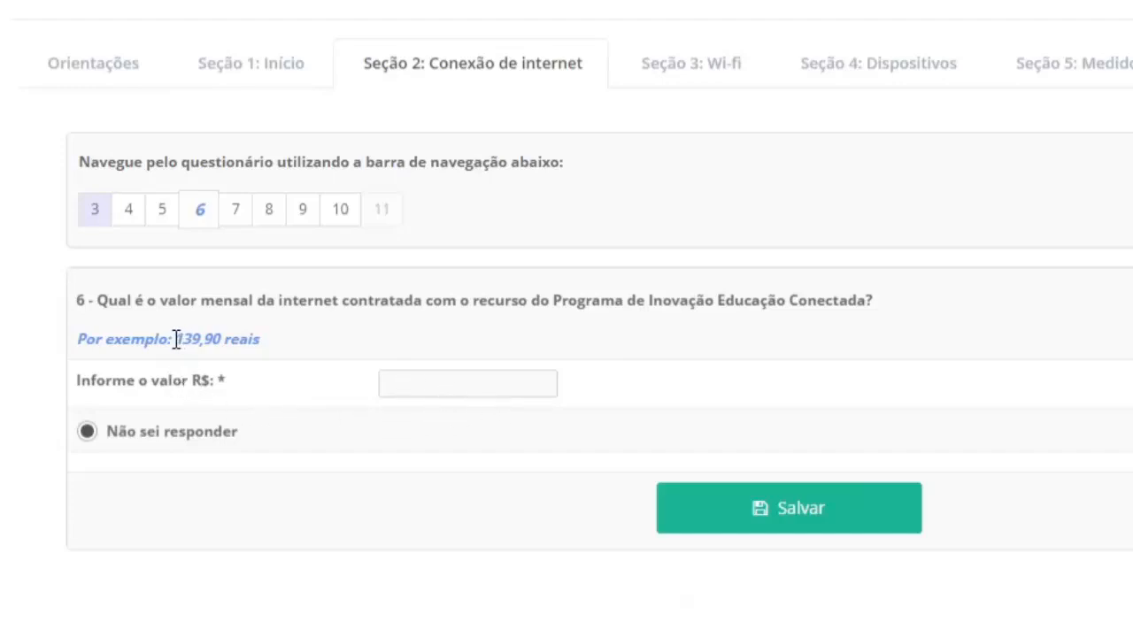
{"action": "left_click_drag", "start_coordinate": [175, 341], "coordinate": [296, 354]}
{"action": "left_click", "coordinate": [306, 348]}
{"action": "left_click", "coordinate": [241, 212]}
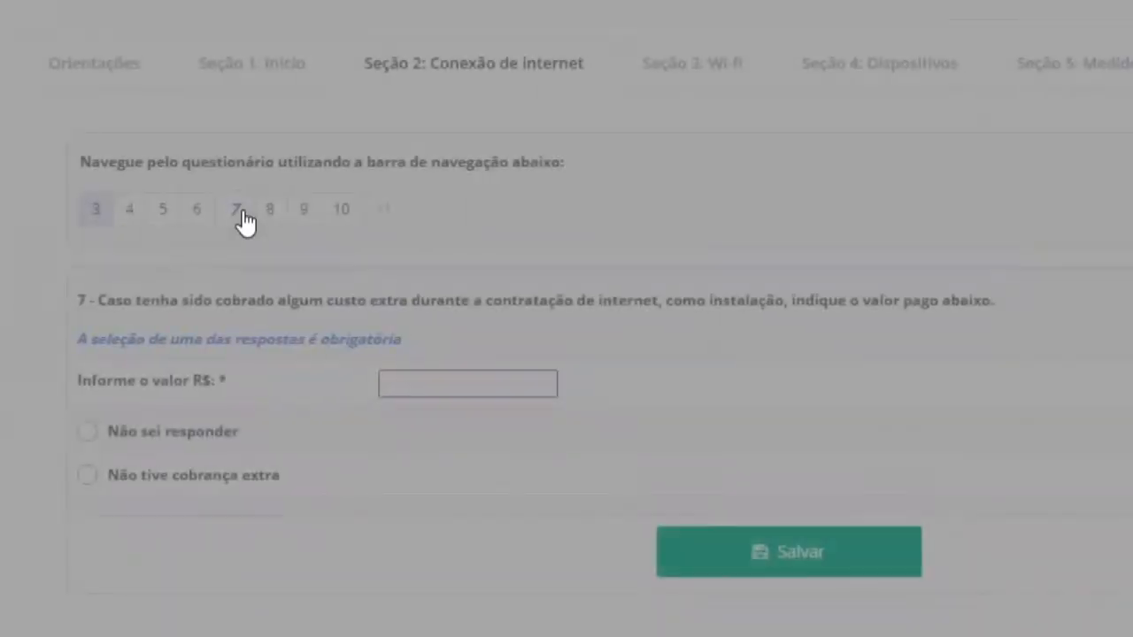
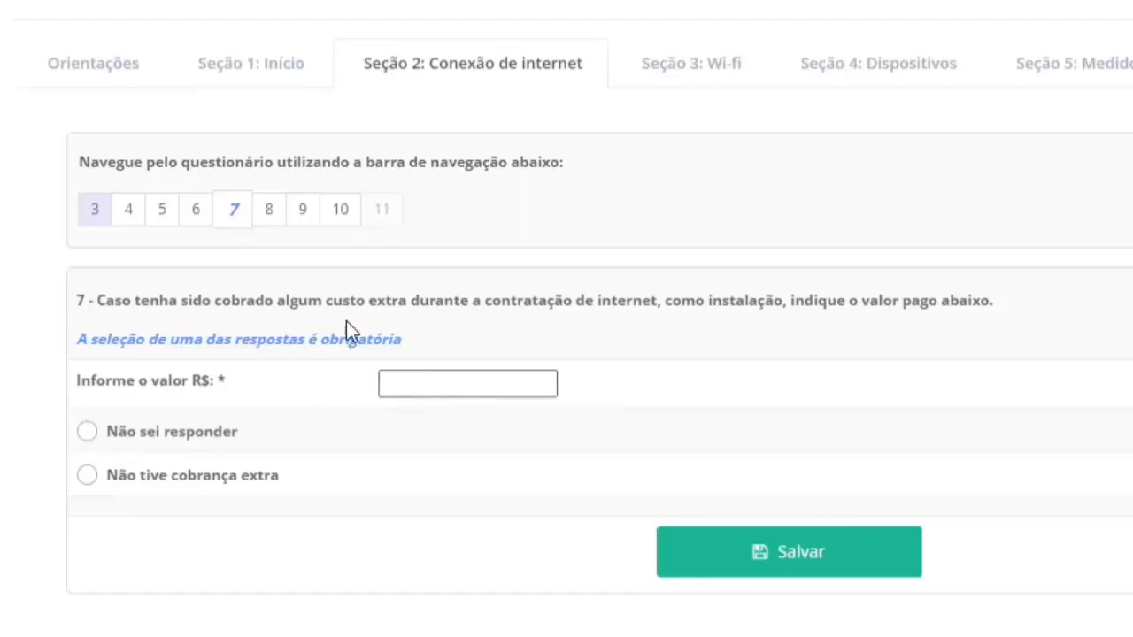
- Open question 8 and enter 500 mbps as the contracted internet speed
{"action": "left_click", "coordinate": [269, 211]}
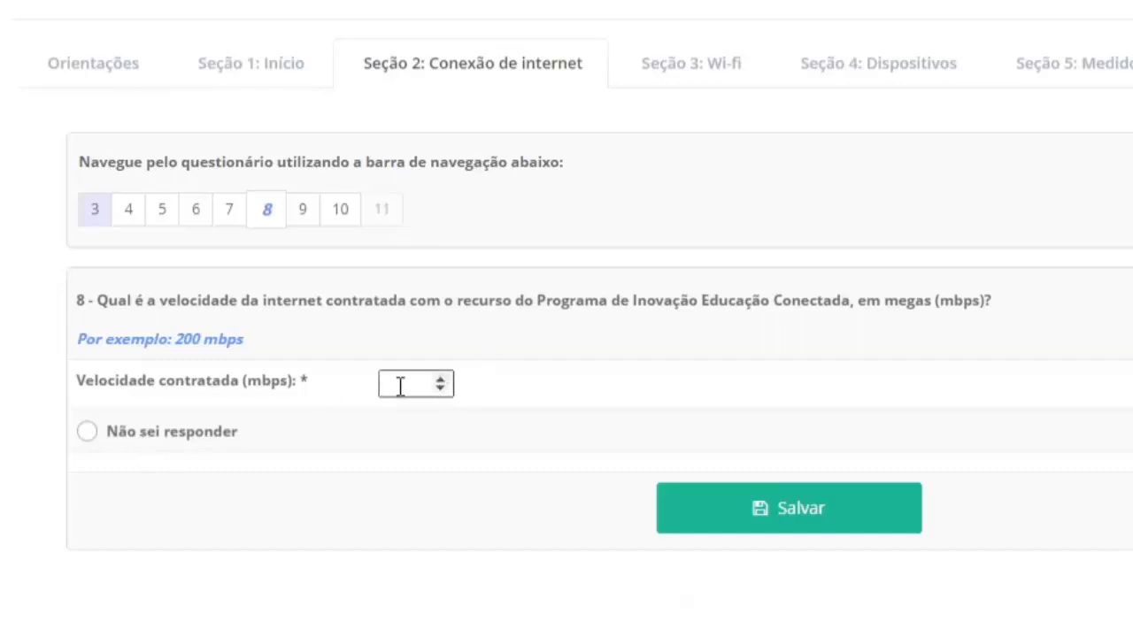
{"action": "left_click", "coordinate": [437, 380]}
{"action": "left_click", "coordinate": [437, 380]}
{"action": "left_click", "coordinate": [438, 382]}
{"action": "left_click", "coordinate": [439, 387]}
{"action": "left_click", "coordinate": [438, 387]}
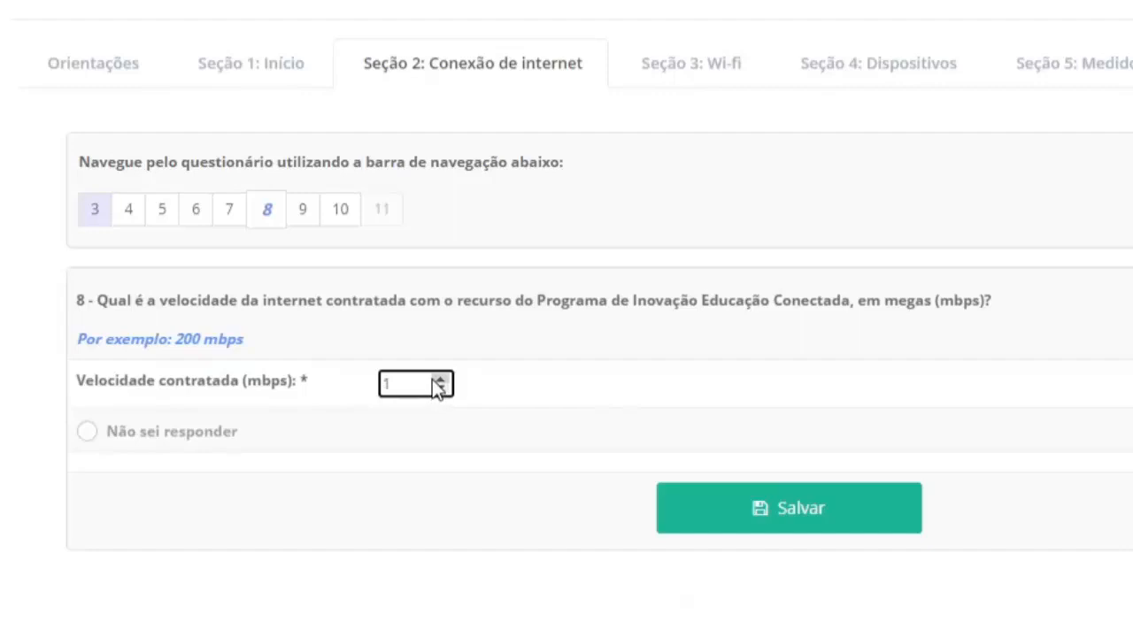
{"action": "left_click", "coordinate": [433, 379]}
{"action": "left_click", "coordinate": [433, 380]}
{"action": "left_click", "coordinate": [434, 380]}
{"action": "left_click", "coordinate": [433, 380]}
{"action": "type", "text": "00"}
{"action": "left_click", "coordinate": [379, 351]}
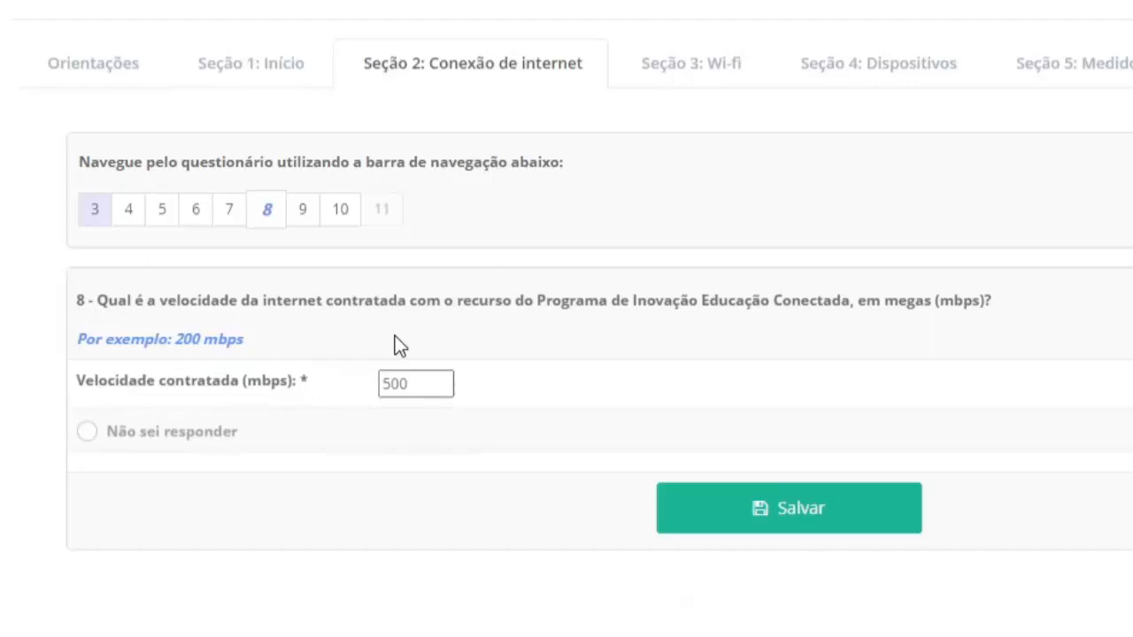
- Replace question 8's contracted speed with 100 mbps, and clear the value again
{"action": "left_click_drag", "start_coordinate": [415, 384], "coordinate": [374, 404]}
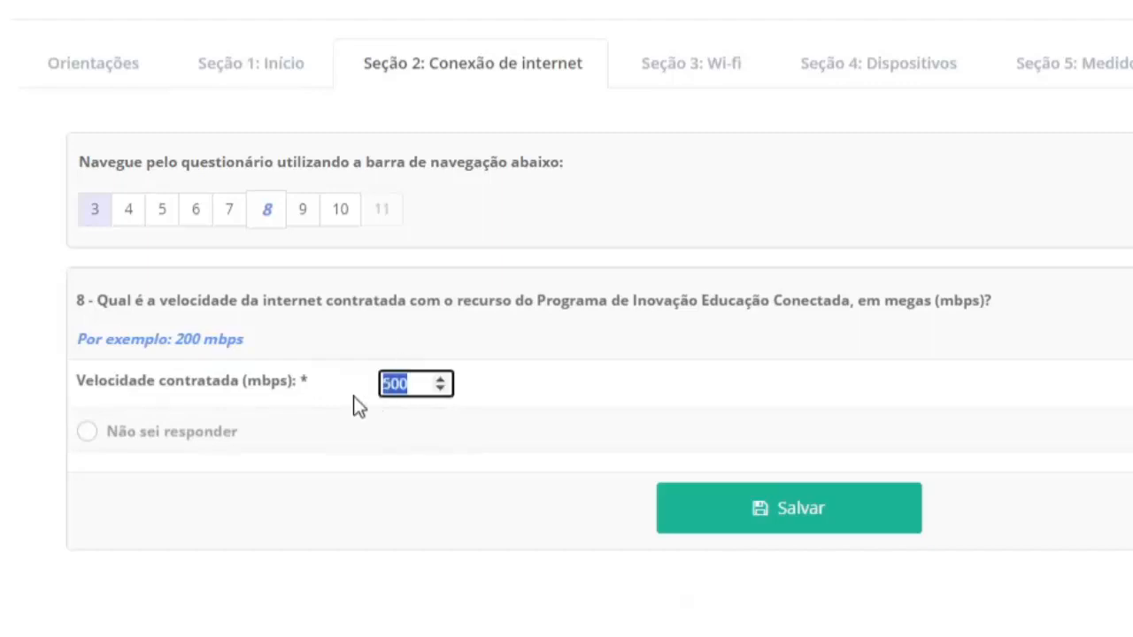
{"action": "type", "text": "100"}
{"action": "left_click", "coordinate": [390, 349]}
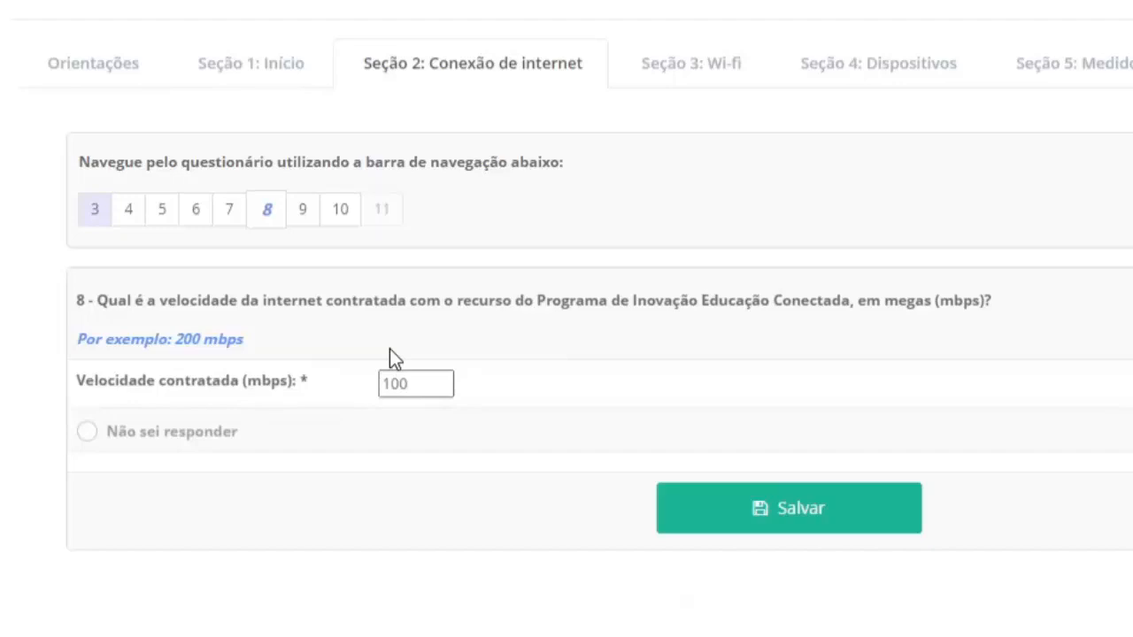
{"action": "left_click_drag", "start_coordinate": [412, 384], "coordinate": [342, 383]}
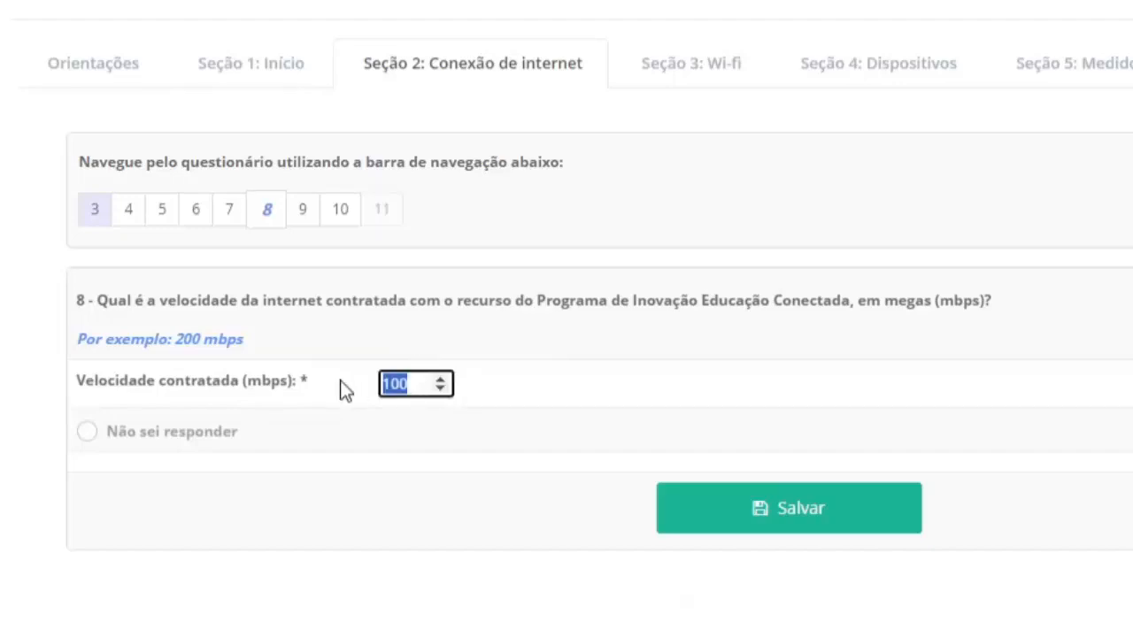
{"action": "key", "text": "BackSpace"}
{"action": "left_click", "coordinate": [367, 314]}
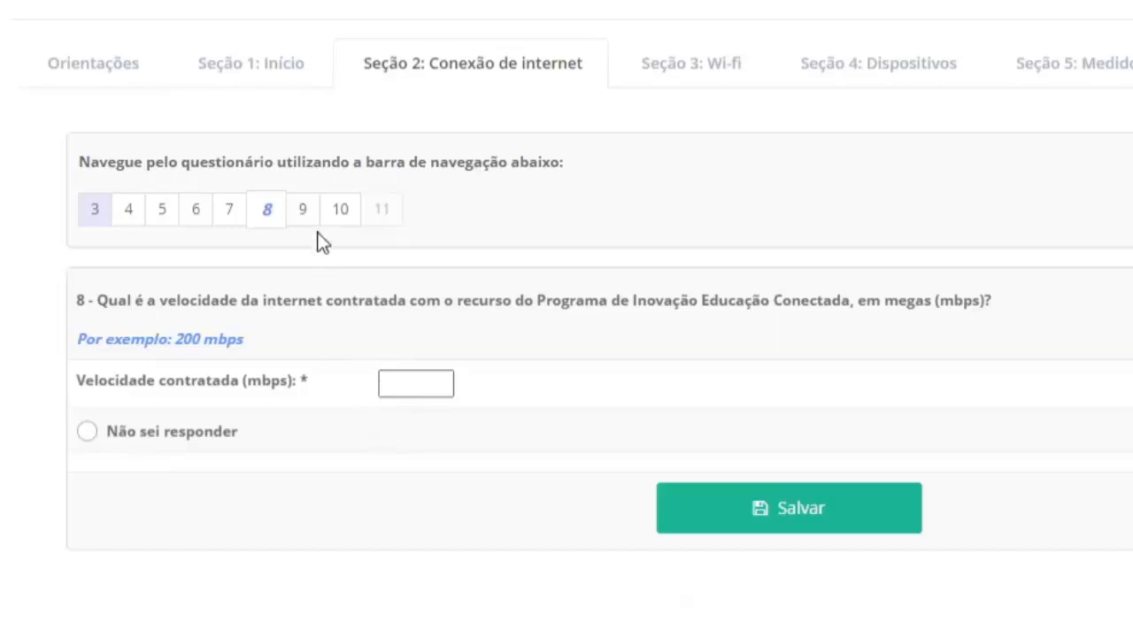
- View question 9's field for the provider's company name, and answer question 10 with "Sim"
{"action": "left_click", "coordinate": [302, 212]}
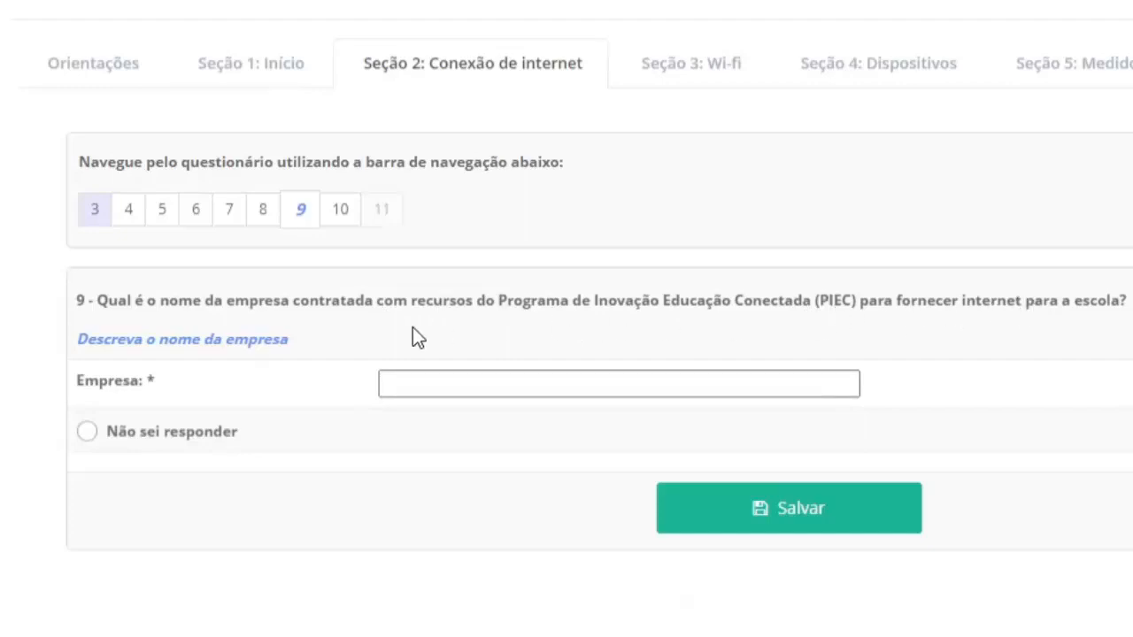
{"action": "left_click", "coordinate": [431, 381]}
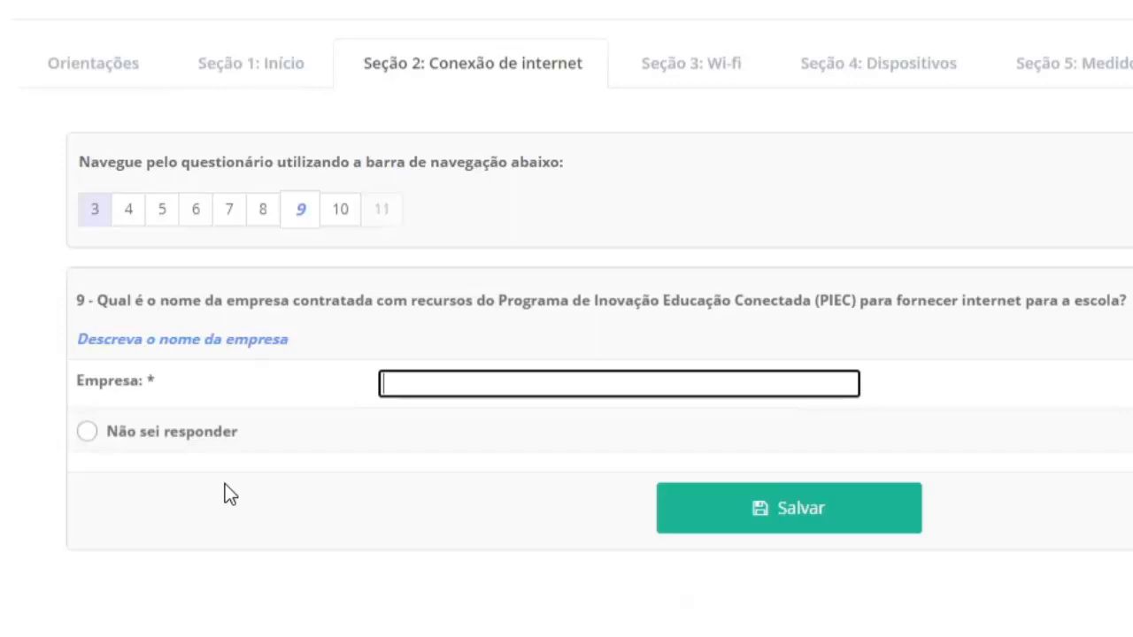
{"action": "left_click", "coordinate": [343, 211]}
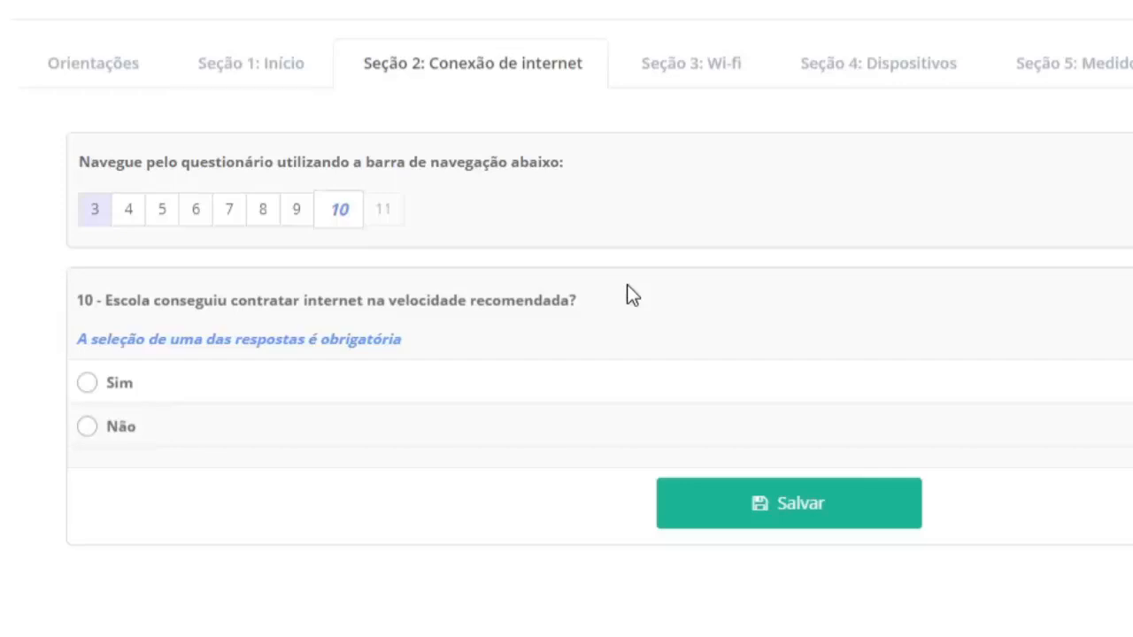
{"action": "left_click", "coordinate": [88, 384]}
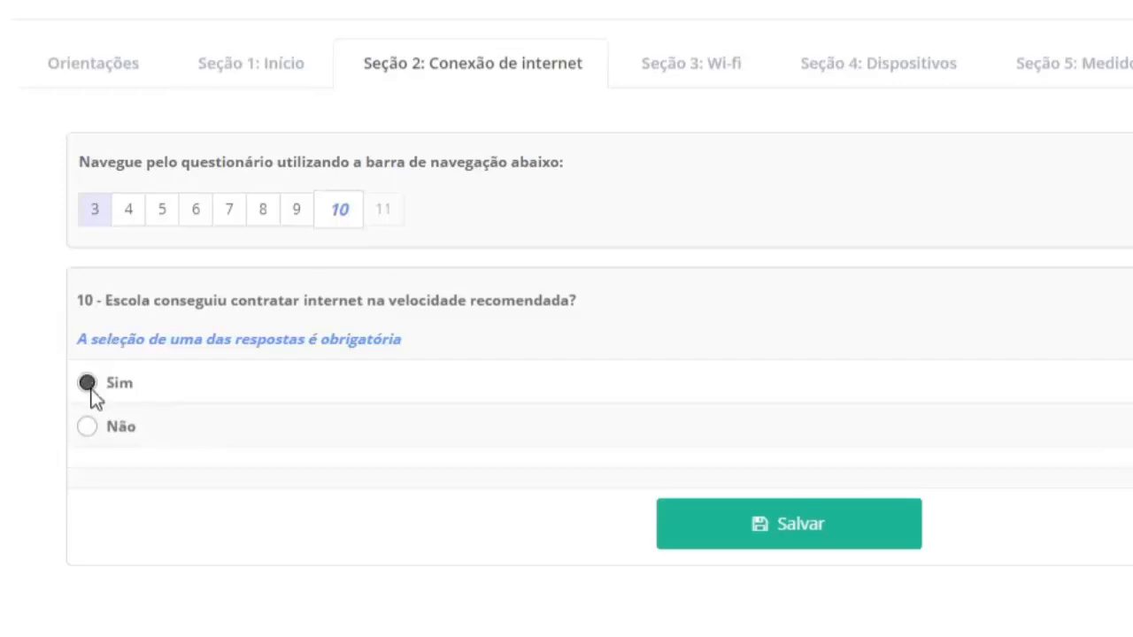
- Change question 10's answer to "Não" with the reason "O recurso do Educação Conectada não é suficiente para contratação na velocidade recomendada"
{"action": "left_click", "coordinate": [85, 431]}
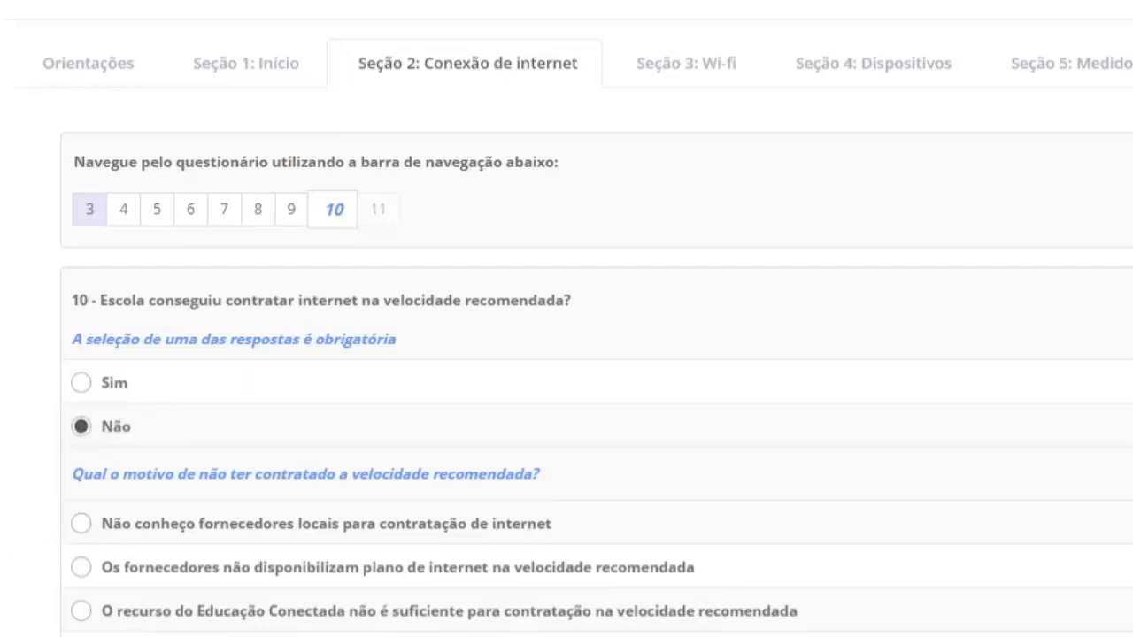
{"action": "left_click", "coordinate": [80, 610]}
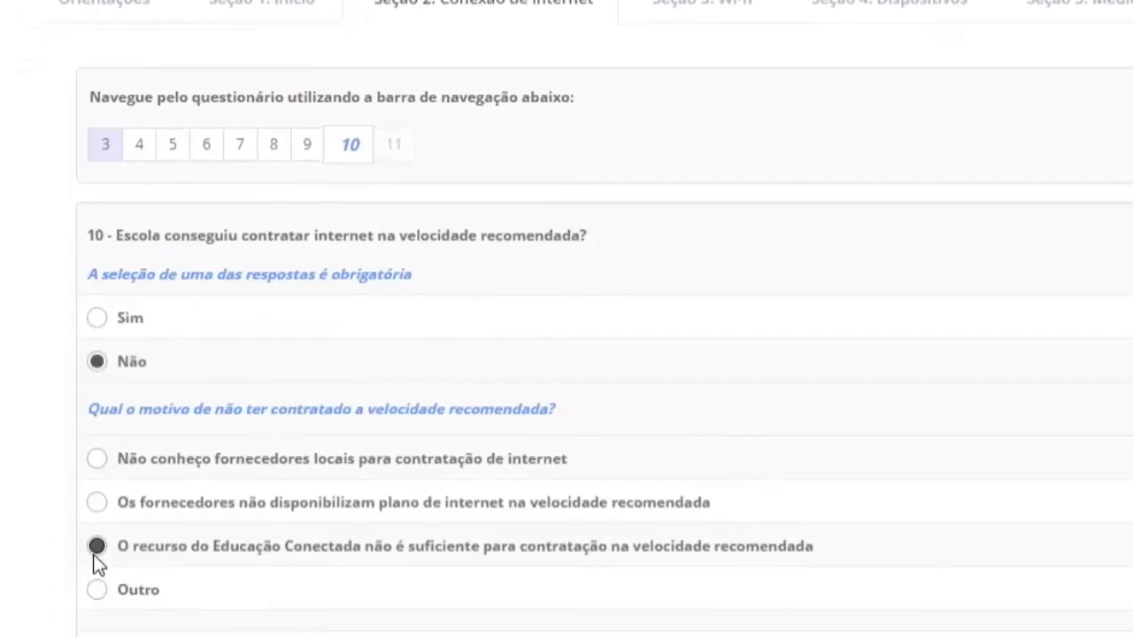
{"action": "left_click", "coordinate": [81, 523]}
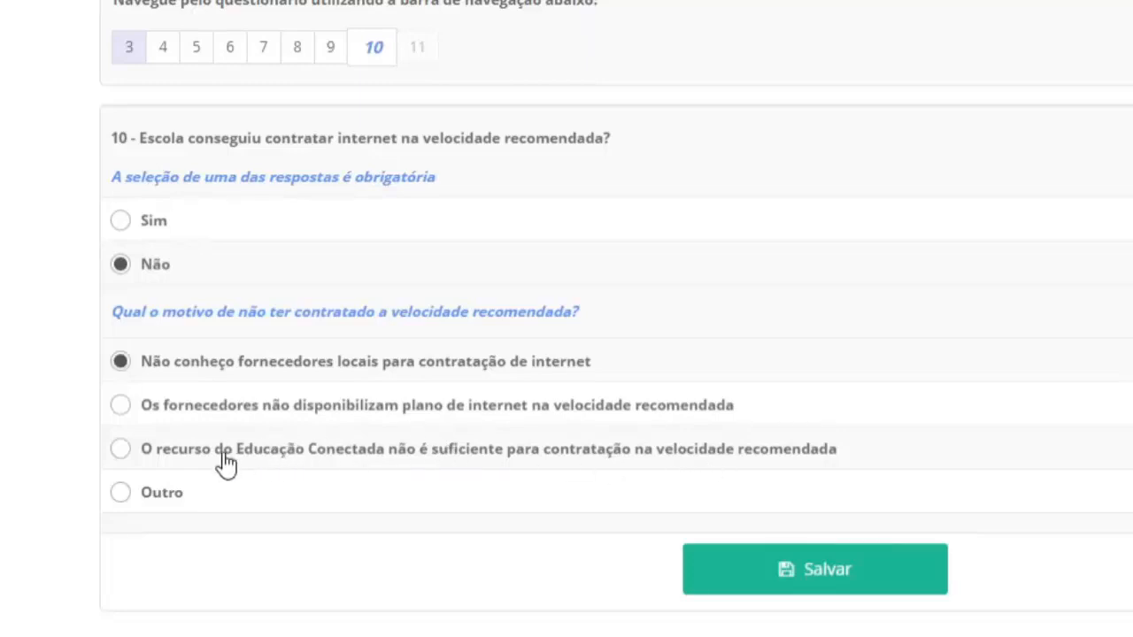
{"action": "left_click", "coordinate": [120, 452]}
{"action": "left_click", "coordinate": [417, 51]}
- Change question 3's answer to "Não" with the reason "Escola já possui link de internet contratado por outra política ou programa de conectividade", and save it
{"action": "left_click", "coordinate": [131, 52]}
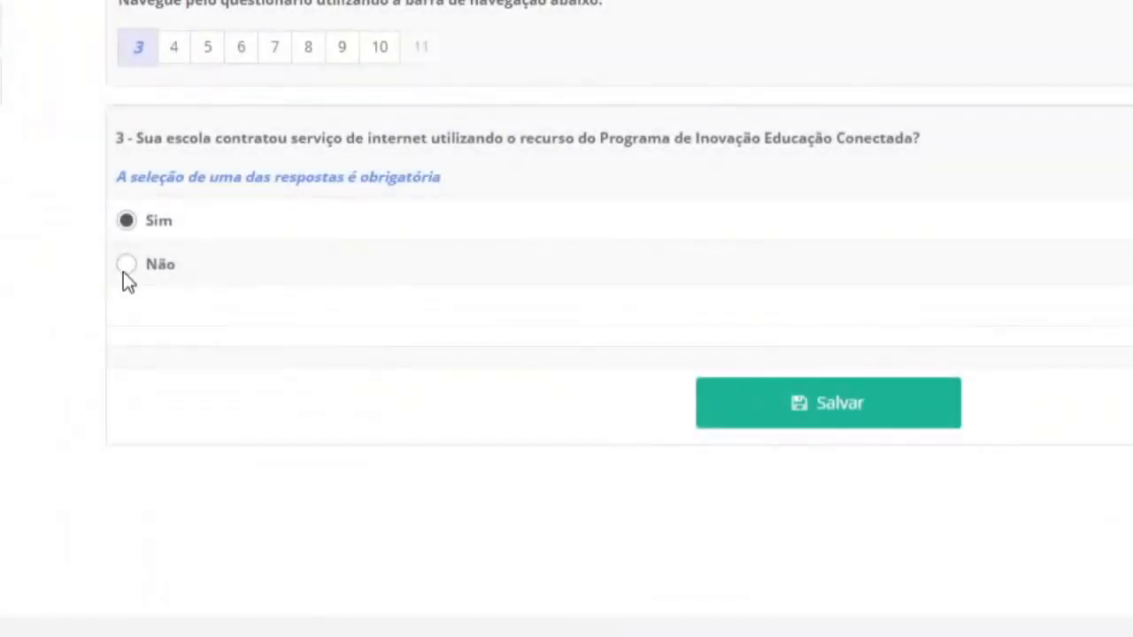
{"action": "left_click", "coordinate": [125, 268]}
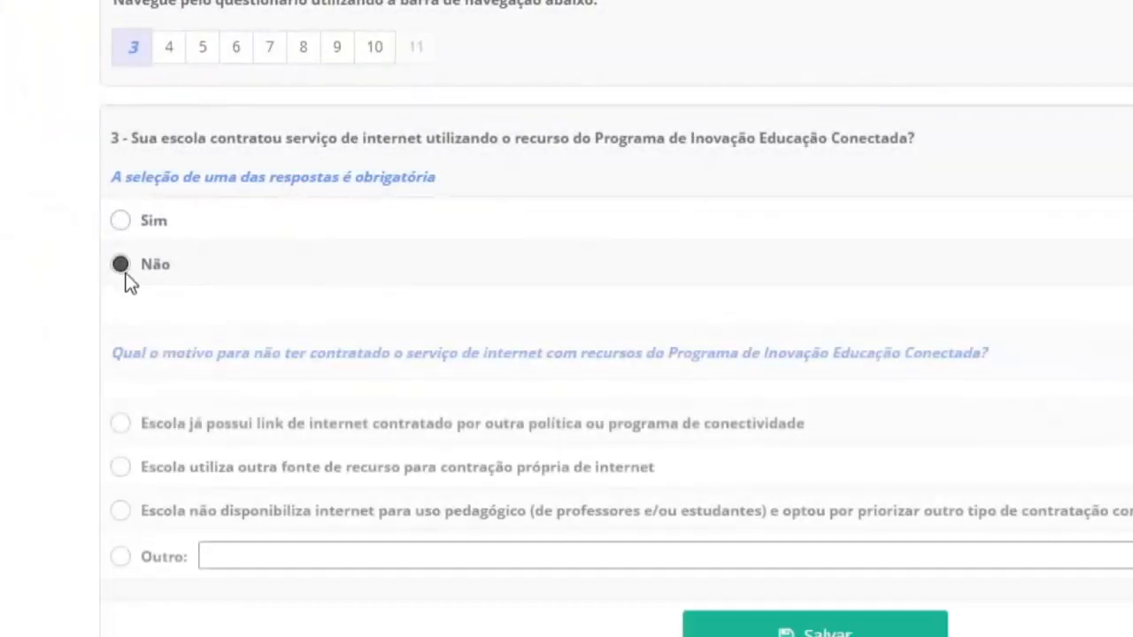
{"action": "left_click", "coordinate": [121, 361]}
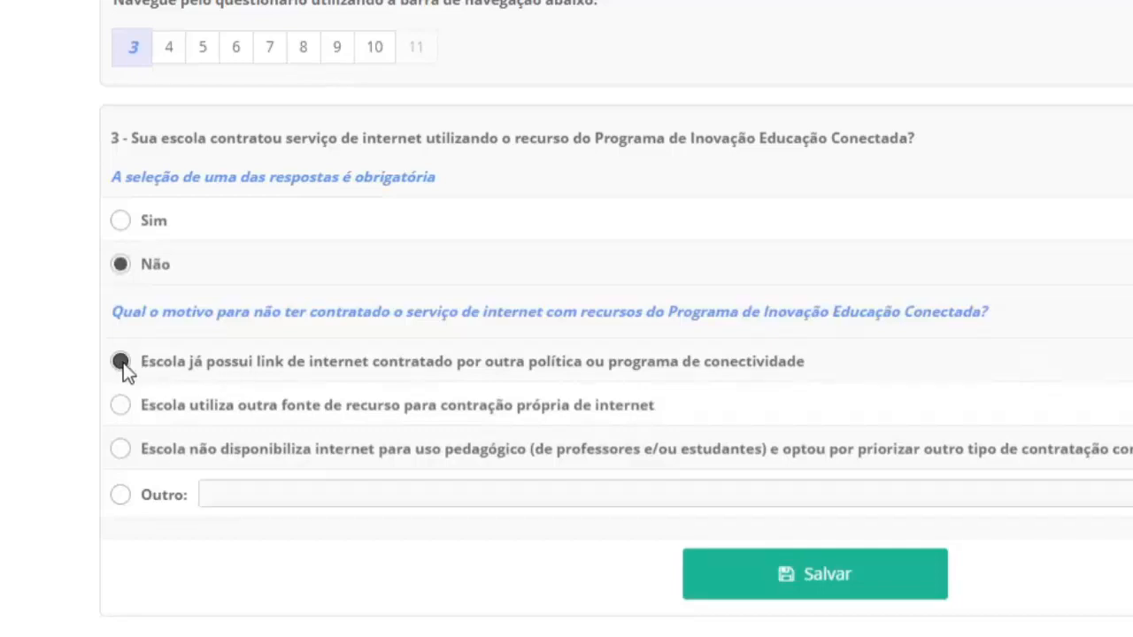
{"action": "left_click", "coordinate": [792, 582]}
{"action": "left_click", "coordinate": [543, 361]}
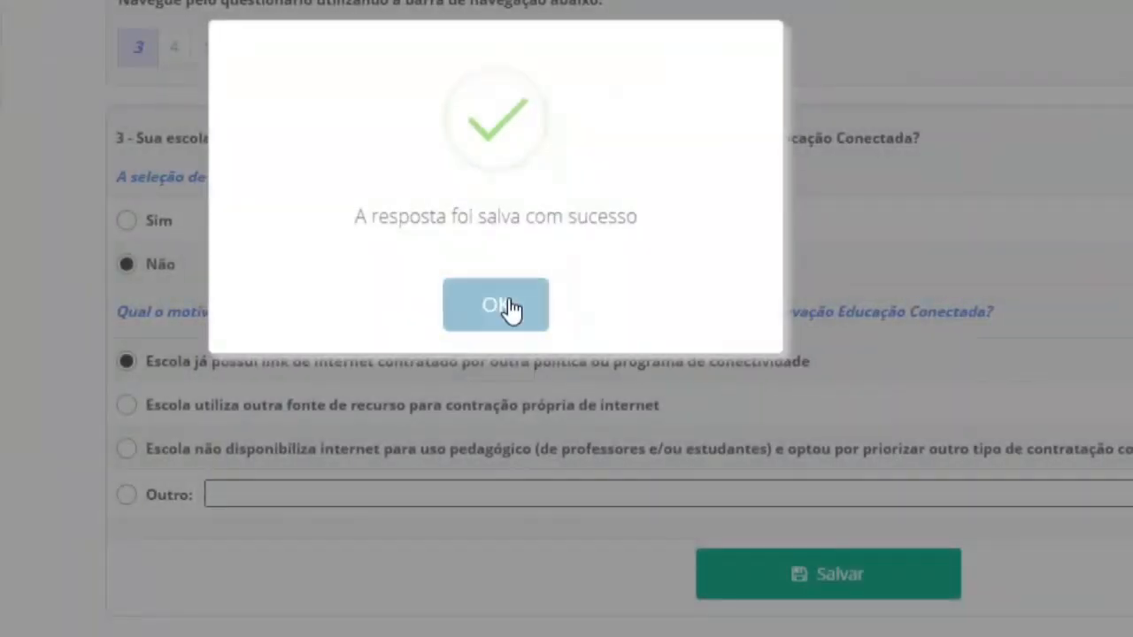
{"action": "left_click", "coordinate": [503, 308]}
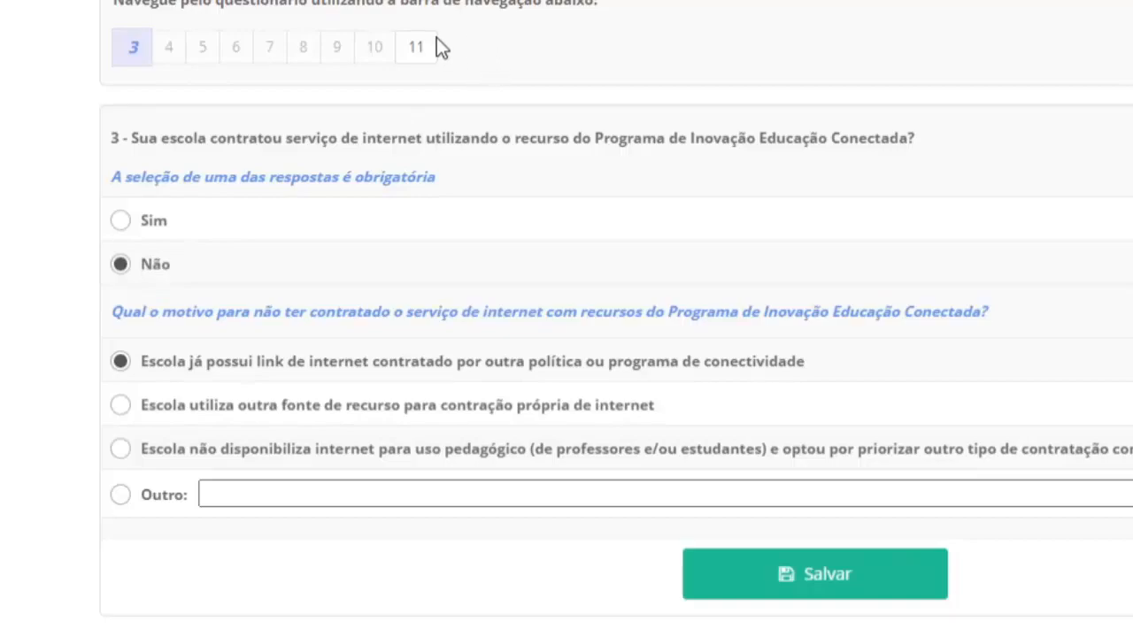
- View question 11's upload option for the internet invoice or contract, opening the file chooser and closing it without selecting a file
{"action": "left_click", "coordinate": [412, 51]}
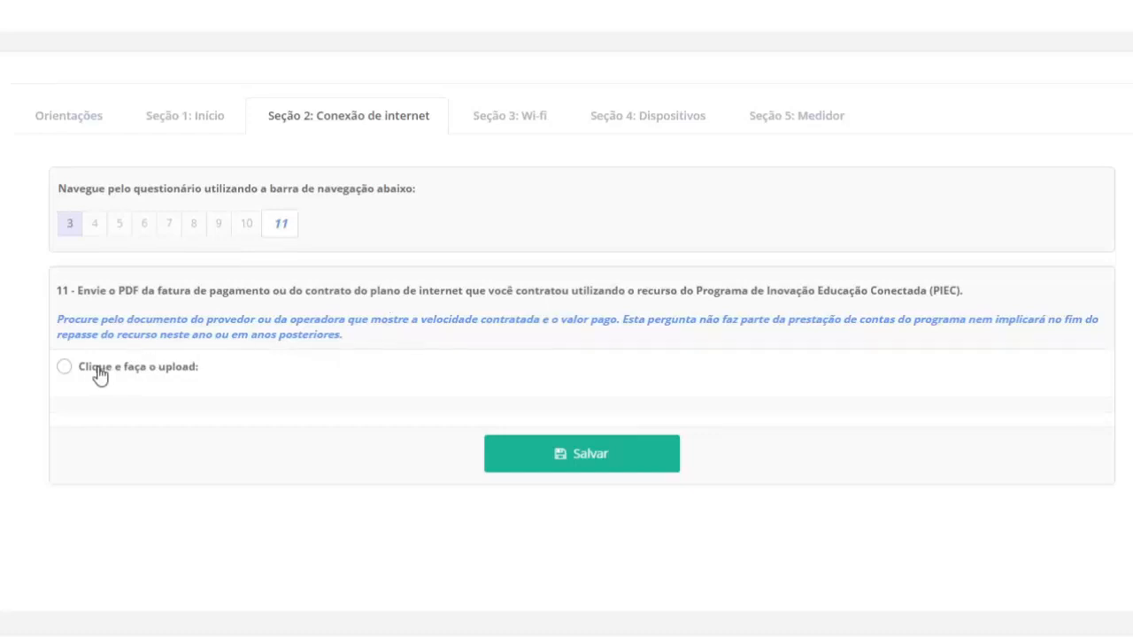
{"action": "left_click", "coordinate": [64, 368]}
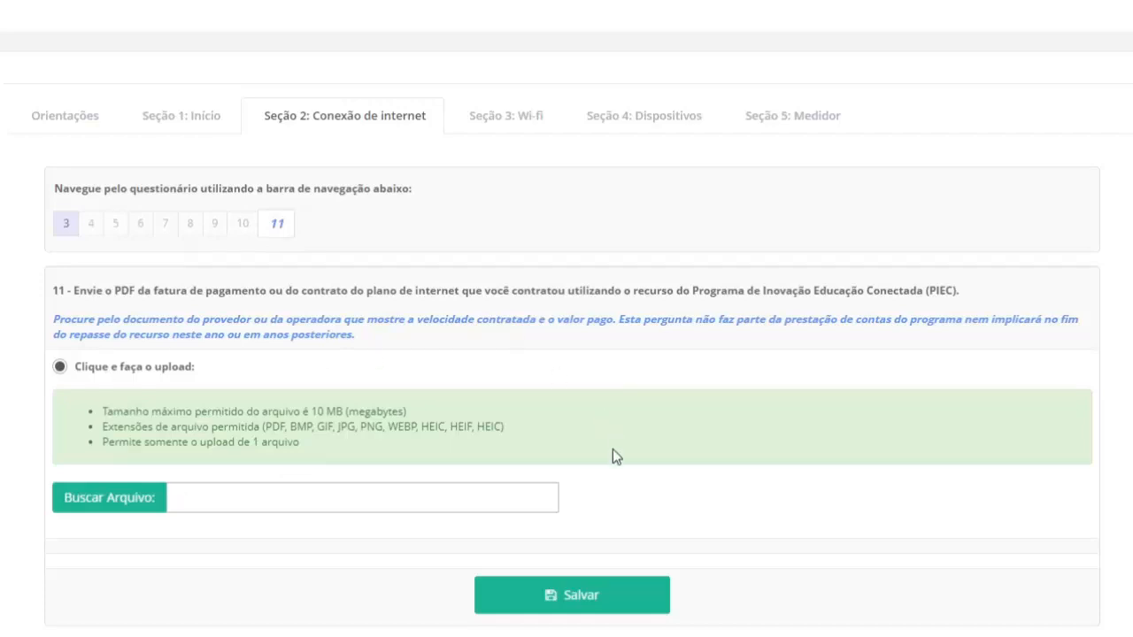
{"action": "left_click", "coordinate": [109, 505]}
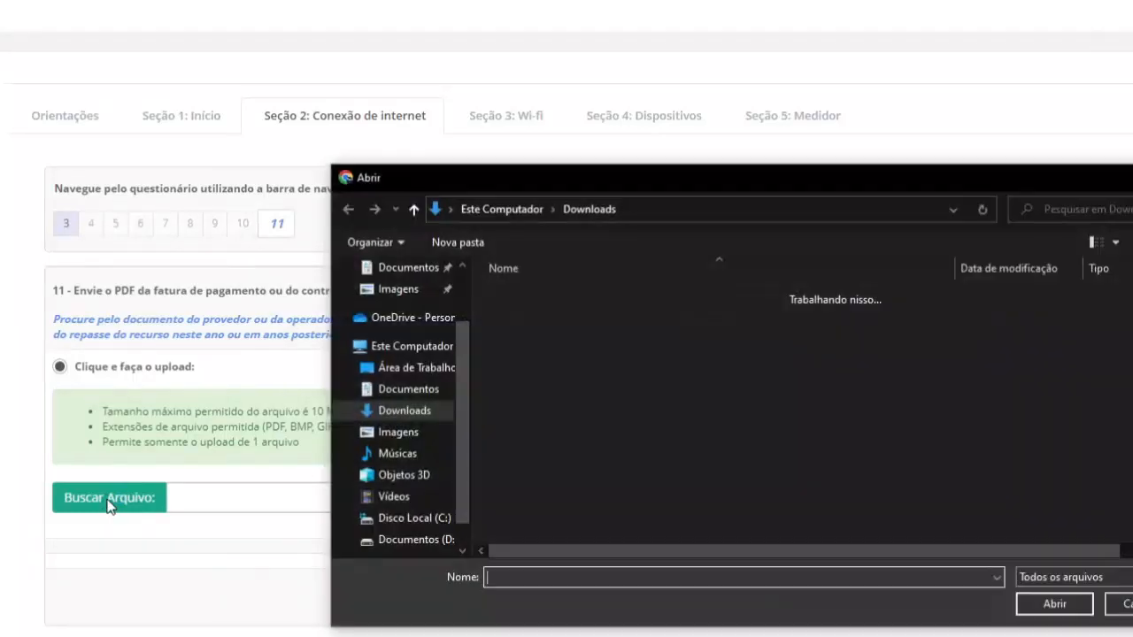
{"action": "left_click", "coordinate": [1128, 604]}
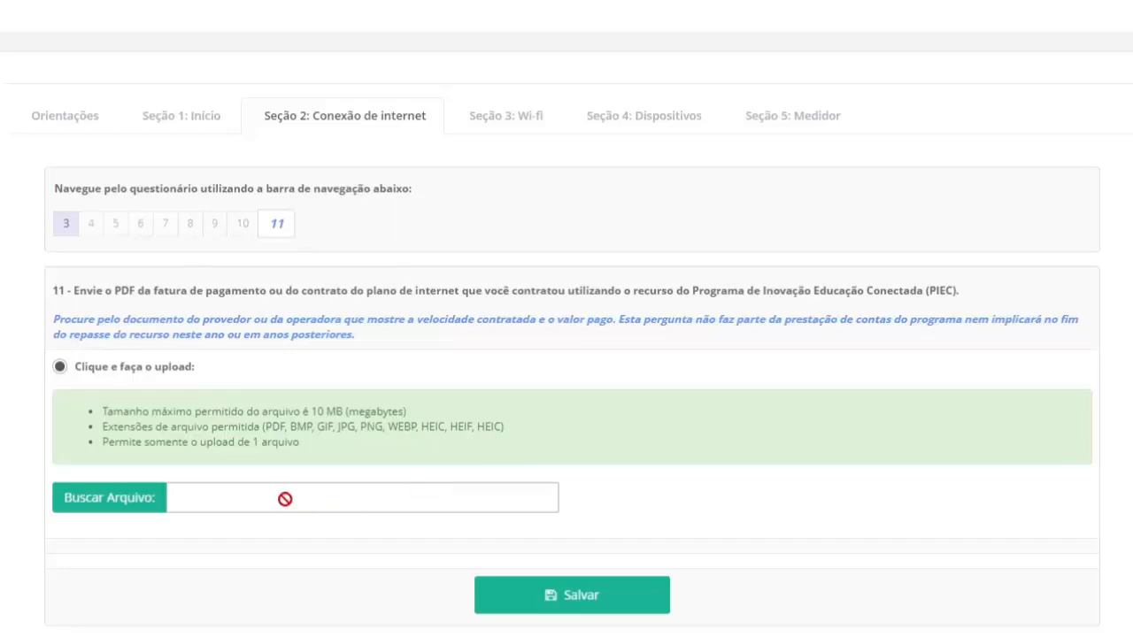
- Open "Seção 3: Wi-fi", answer question 12 on whether the school has wi-fi with "Sim", and save the answer
{"action": "left_click", "coordinate": [512, 116]}
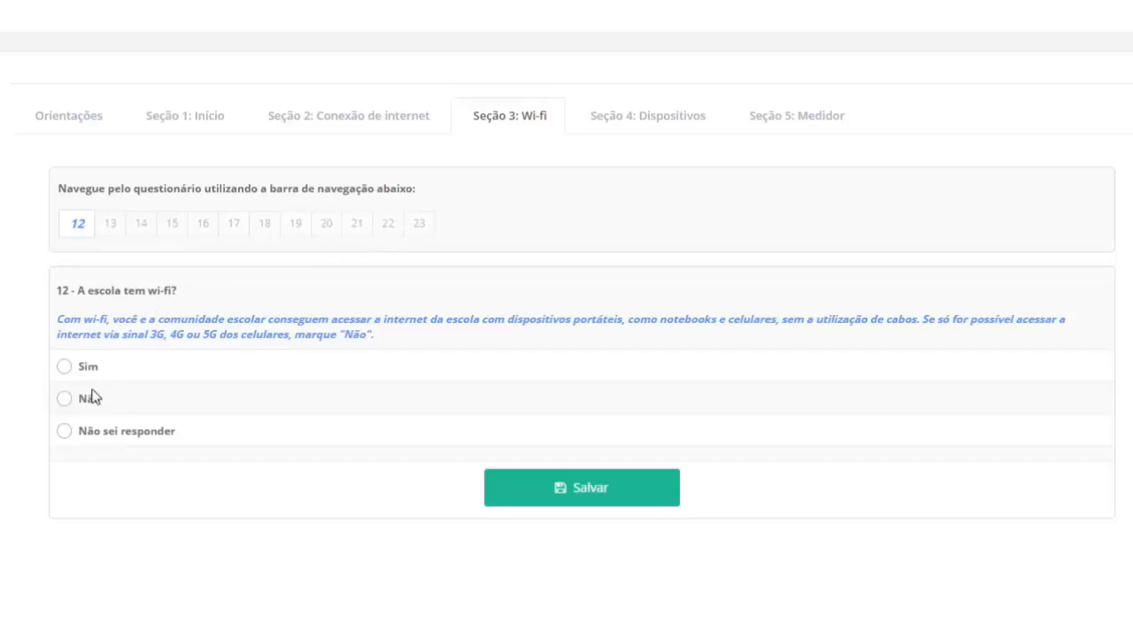
{"action": "left_click", "coordinate": [65, 400]}
{"action": "left_click", "coordinate": [64, 434]}
{"action": "left_click", "coordinate": [64, 367]}
{"action": "left_click", "coordinate": [607, 498]}
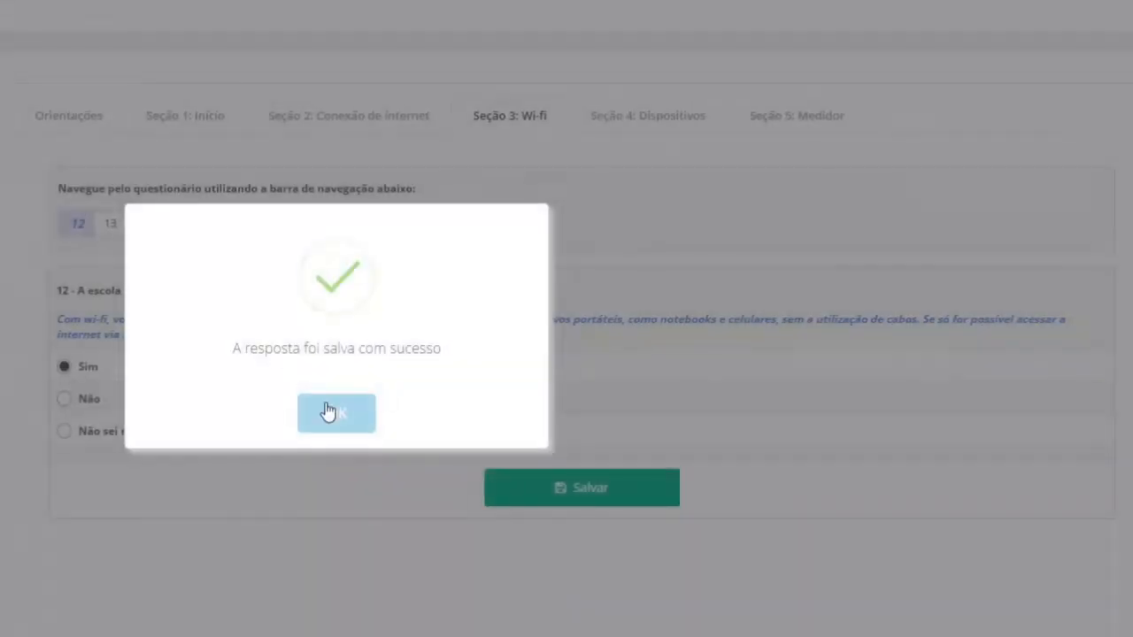
{"action": "left_click", "coordinate": [332, 413]}
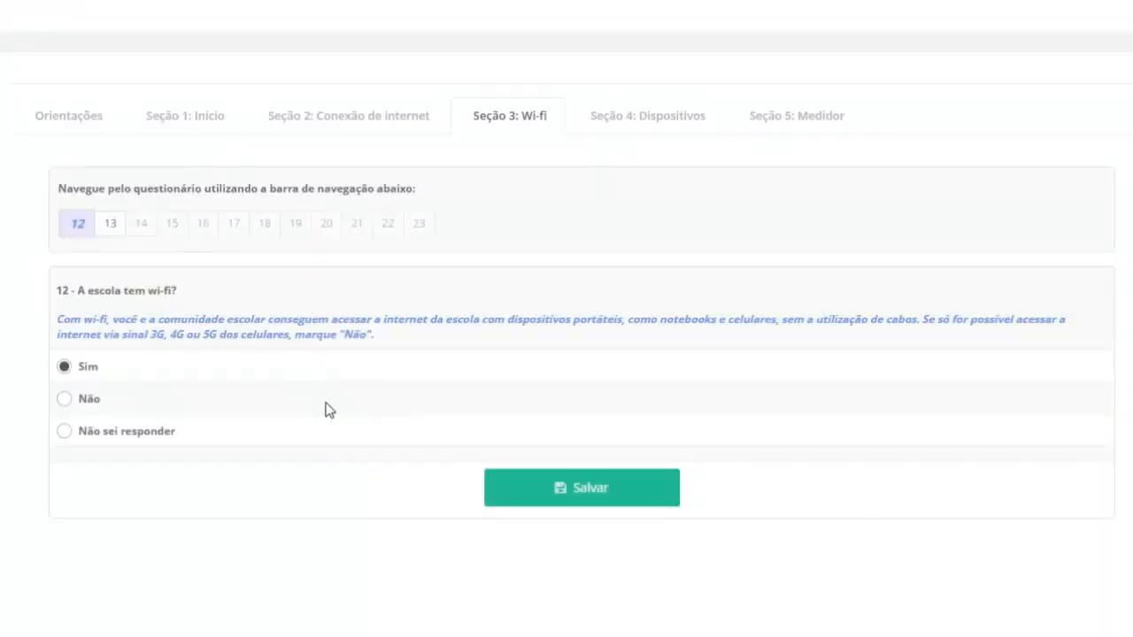
- Open question 13 and examine its equipment guide on common routers, checking which router type the question asks about
{"action": "left_click", "coordinate": [106, 228]}
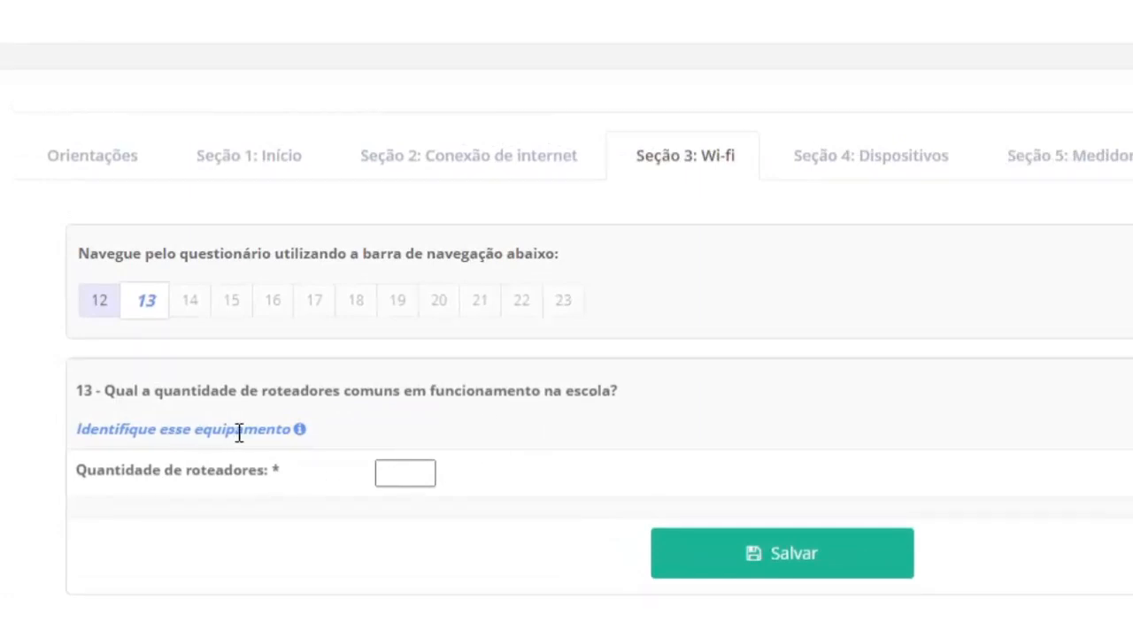
{"action": "left_click", "coordinate": [300, 432]}
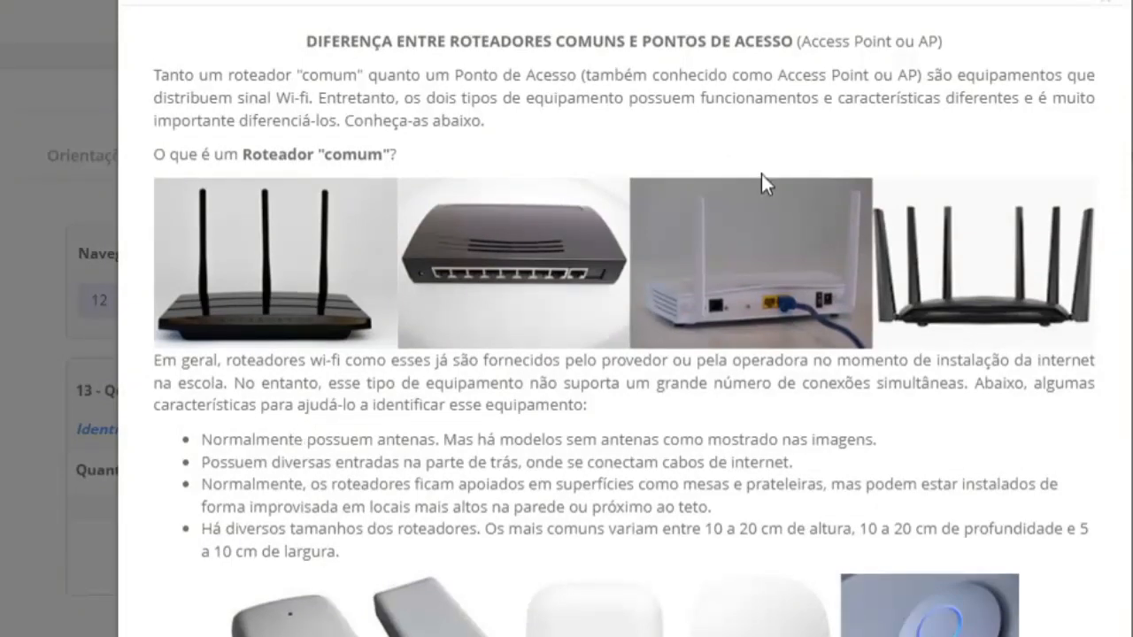
{"action": "scroll", "coordinate": [767, 227], "scroll_direction": "down", "scroll_amount": 1}
{"action": "scroll", "coordinate": [768, 229], "scroll_direction": "up", "scroll_amount": 1}
{"action": "left_click_drag", "start_coordinate": [624, 41], "coordinate": [565, 41]}
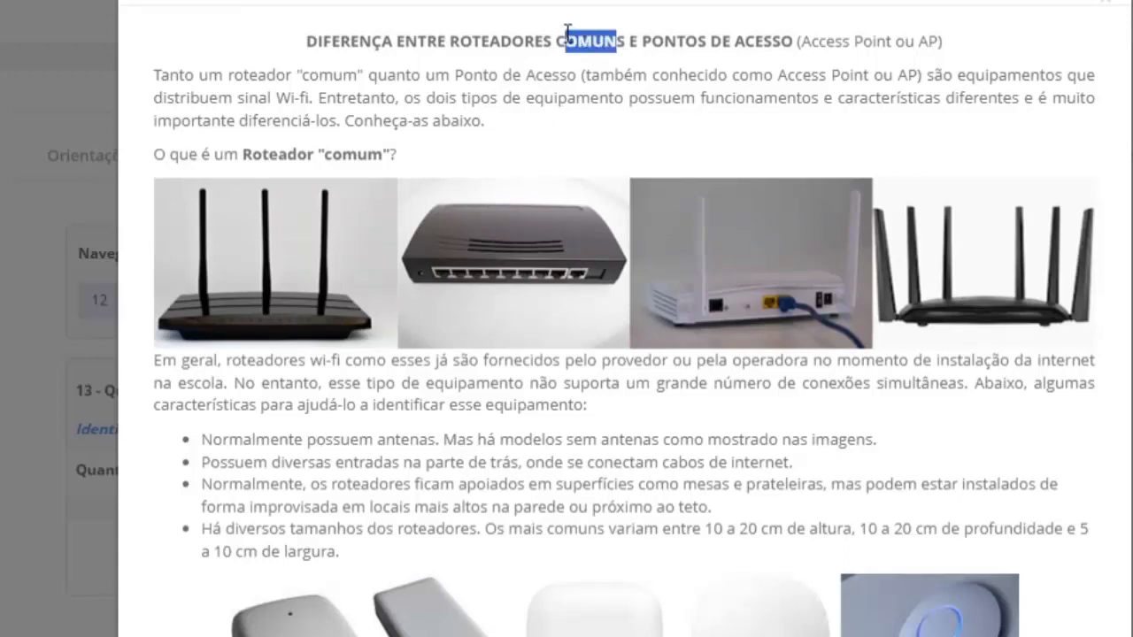
{"action": "left_click", "coordinate": [669, 40]}
{"action": "left_click_drag", "start_coordinate": [645, 41], "coordinate": [919, 49]}
{"action": "left_click", "coordinate": [549, 123]}
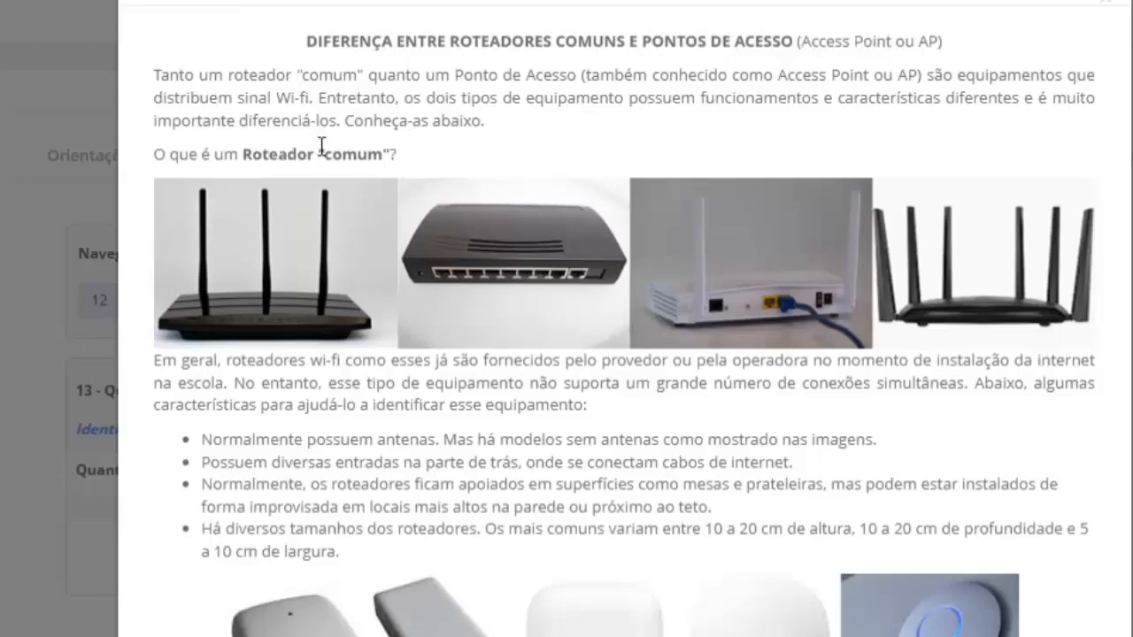
{"action": "left_click", "coordinate": [1104, 11]}
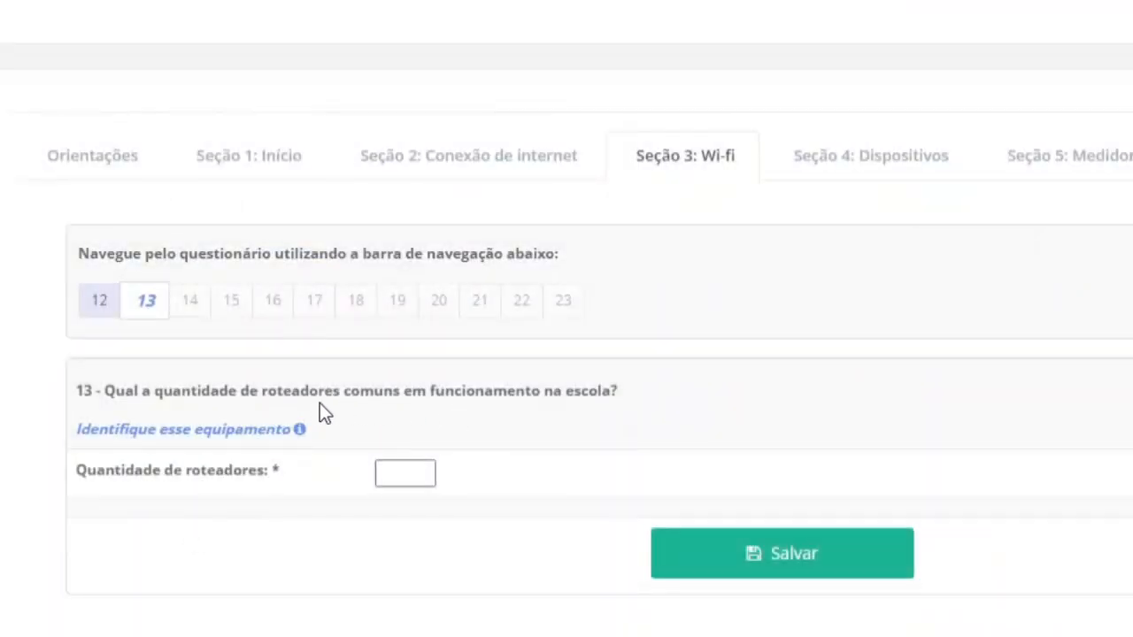
{"action": "left_click_drag", "start_coordinate": [347, 393], "coordinate": [402, 393]}
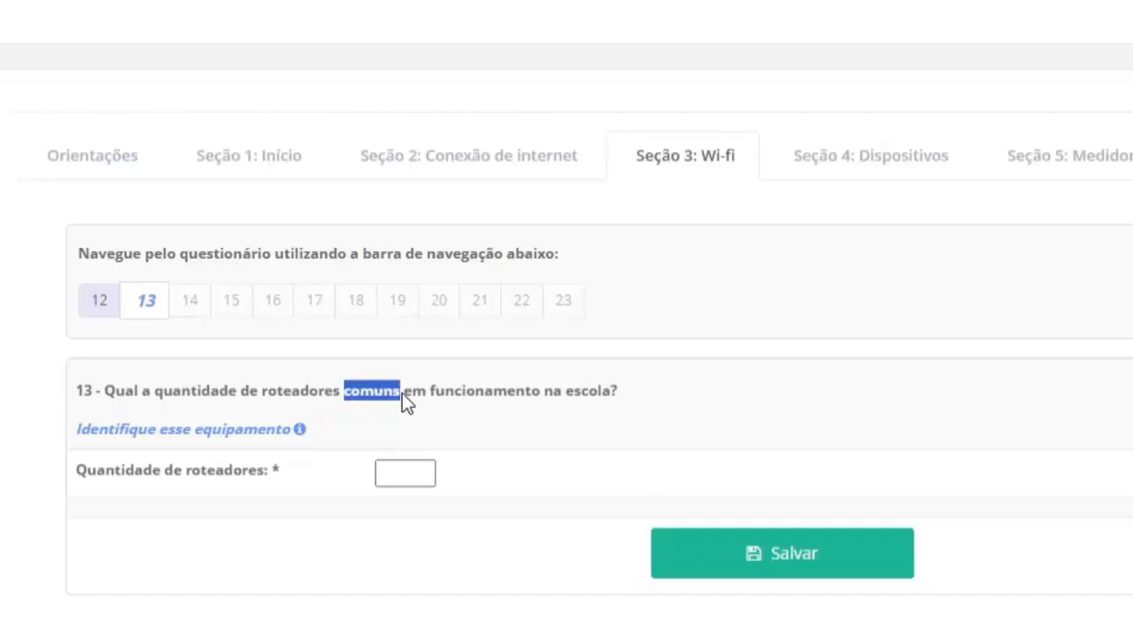
{"action": "left_click", "coordinate": [402, 407]}
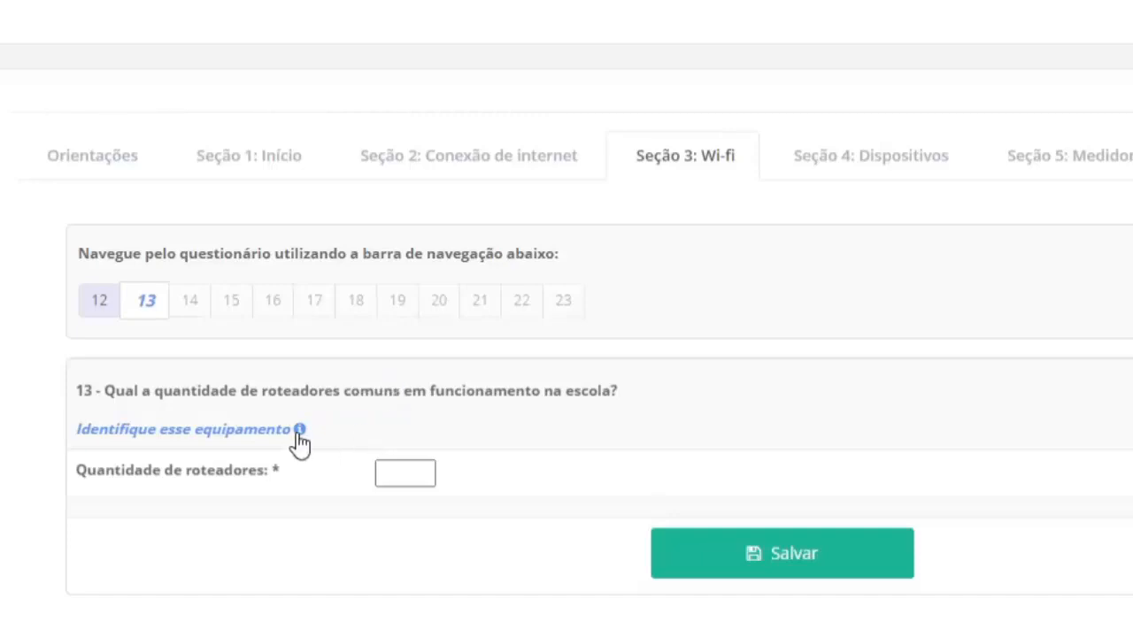
- Reopen question 13's equipment guide and examine how access points differ from common routers
{"action": "left_click", "coordinate": [298, 430]}
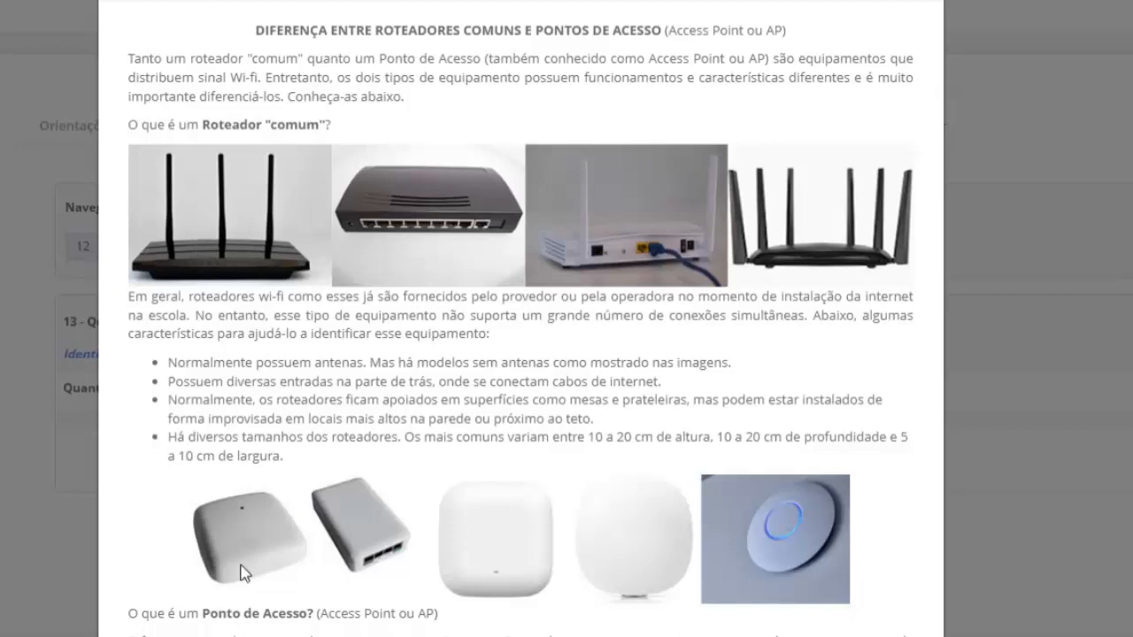
{"action": "left_click_drag", "start_coordinate": [205, 614], "coordinate": [365, 619]}
{"action": "left_click", "coordinate": [395, 632]}
{"action": "left_click", "coordinate": [392, 613]}
{"action": "scroll", "coordinate": [832, 540], "scroll_direction": "down", "scroll_amount": 1}
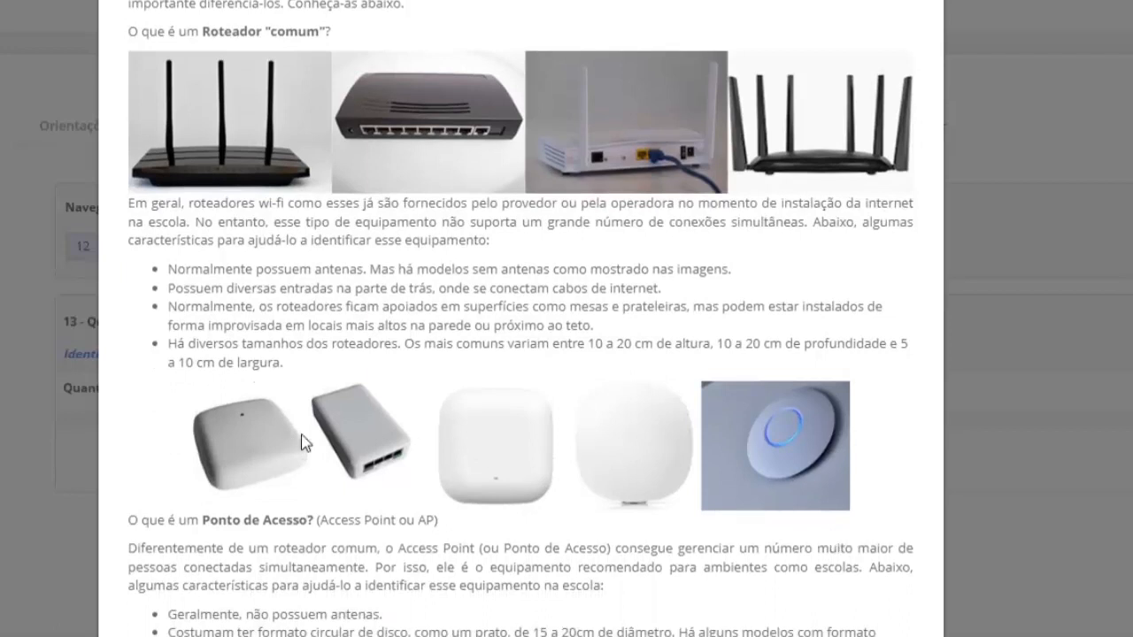
{"action": "scroll", "coordinate": [742, 492], "scroll_direction": "up", "scroll_amount": 1}
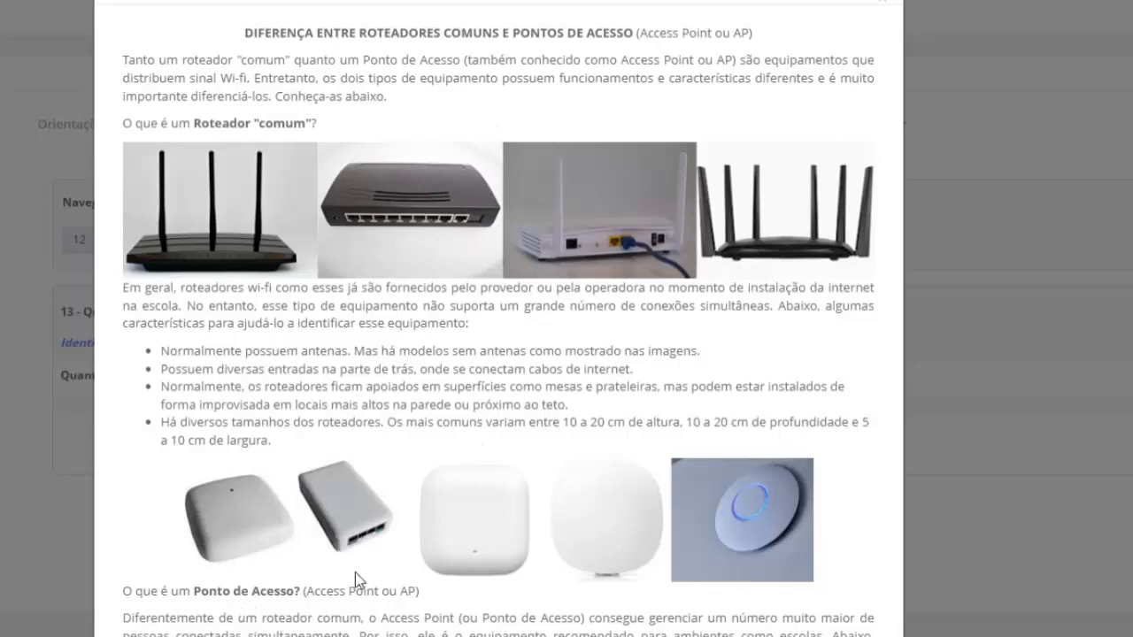
{"action": "scroll", "coordinate": [734, 463], "scroll_direction": "down", "scroll_amount": 1}
{"action": "scroll", "coordinate": [822, 101], "scroll_direction": "up", "scroll_amount": 1}
{"action": "left_click", "coordinate": [886, 10]}
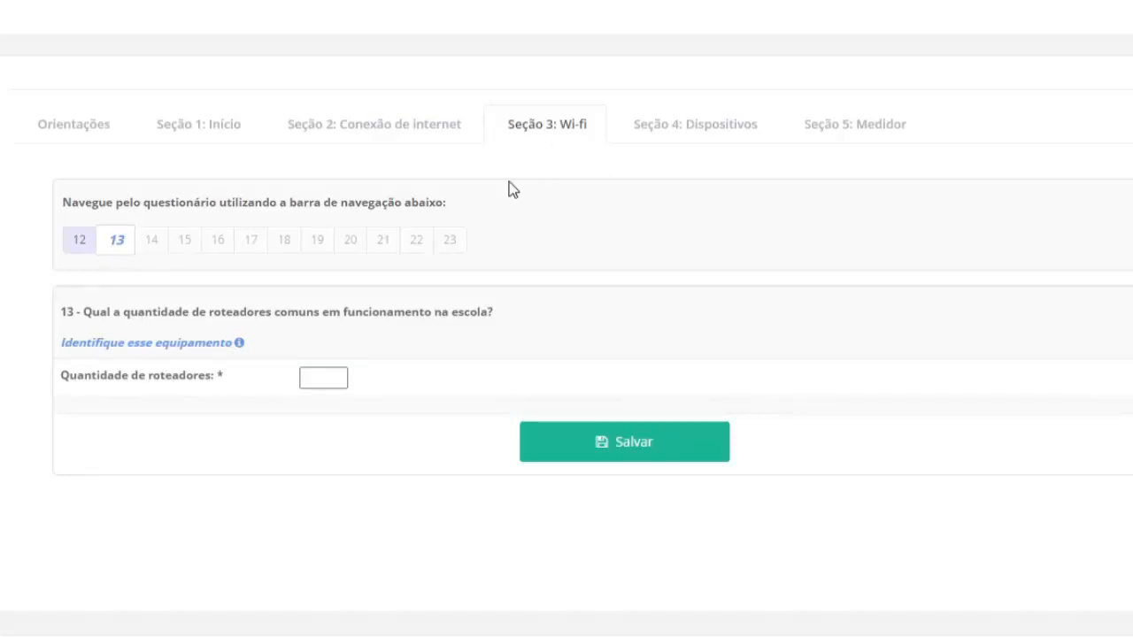
- Set question 13's number of common routers in operation to 0 and save the answer
{"action": "left_click", "coordinate": [314, 379]}
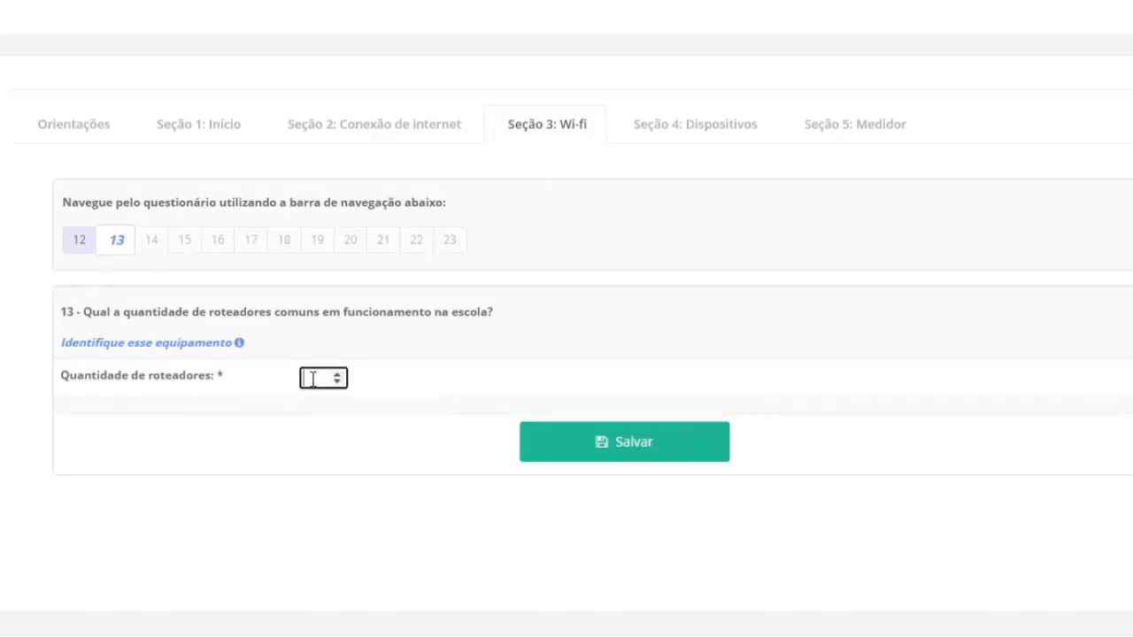
{"action": "left_click", "coordinate": [391, 418]}
{"action": "left_click", "coordinate": [599, 446]}
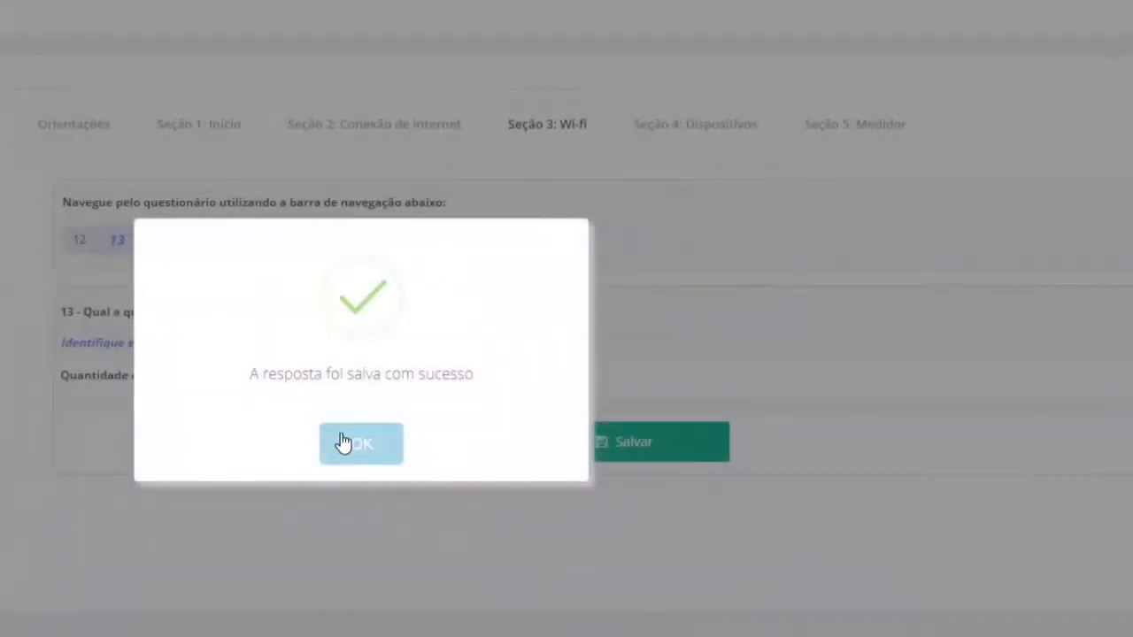
{"action": "left_click", "coordinate": [341, 446]}
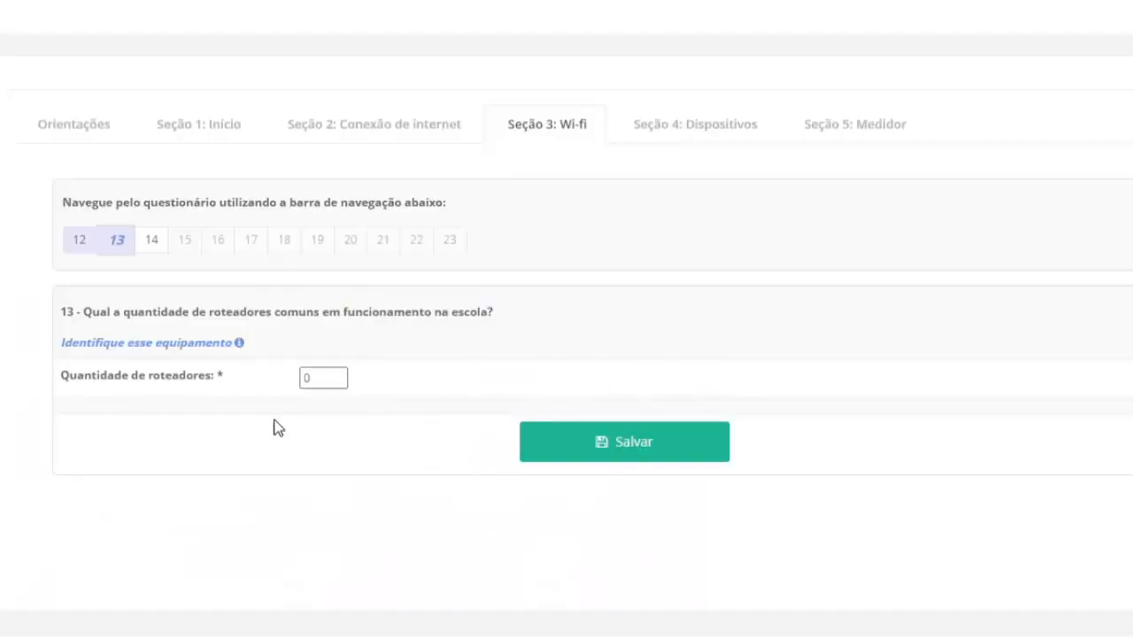
- Consult question 14's equipment guide, then set the number of access points in operation to 1 and save the answer
{"action": "left_click", "coordinate": [149, 249]}
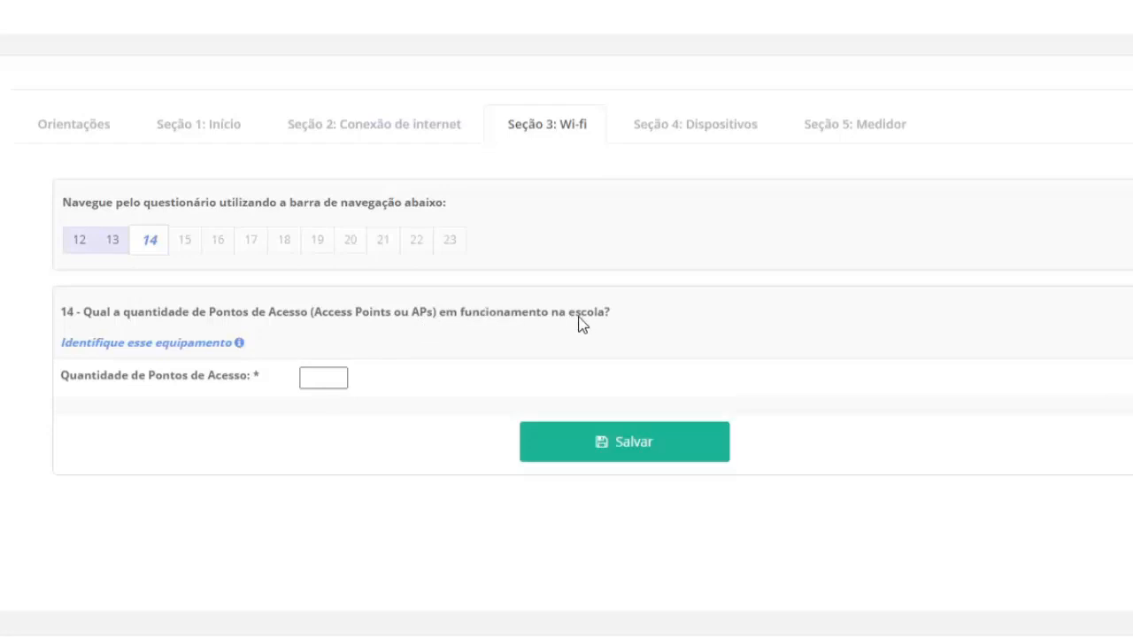
{"action": "left_click", "coordinate": [240, 345]}
{"action": "scroll", "coordinate": [610, 250], "scroll_direction": "down", "scroll_amount": 2}
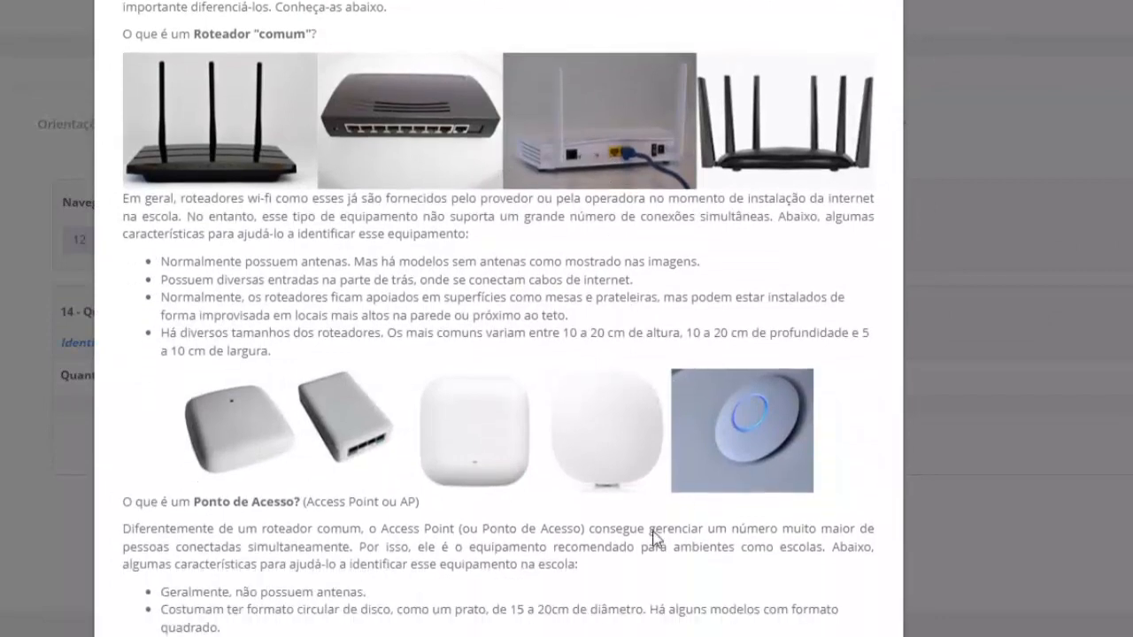
{"action": "scroll", "coordinate": [431, 581], "scroll_direction": "up", "scroll_amount": 1}
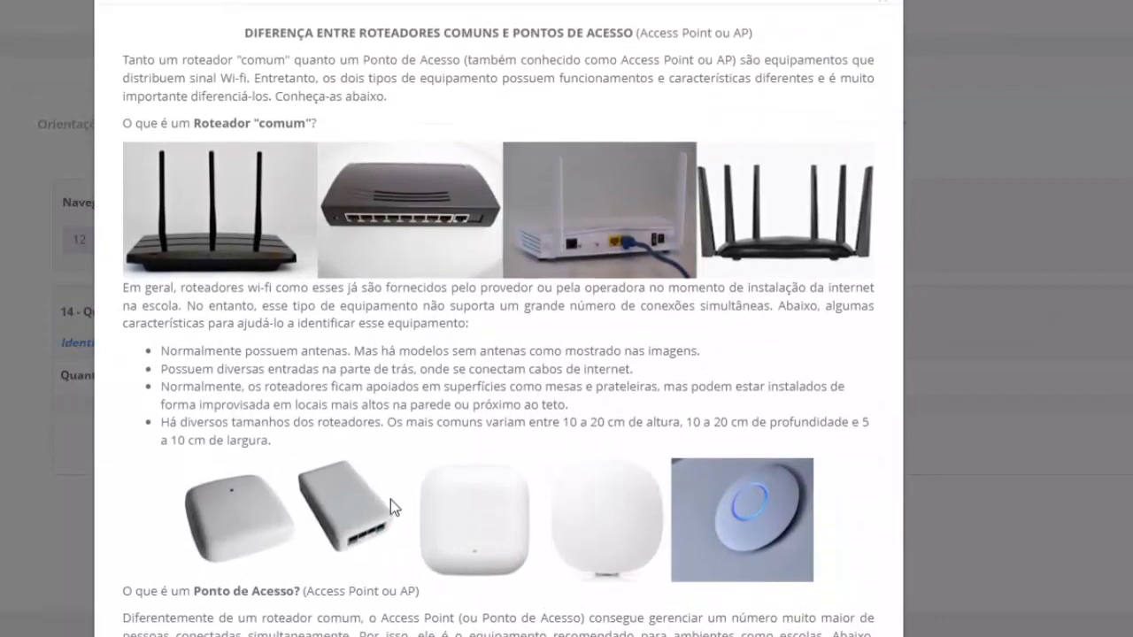
{"action": "left_click", "coordinate": [883, 7]}
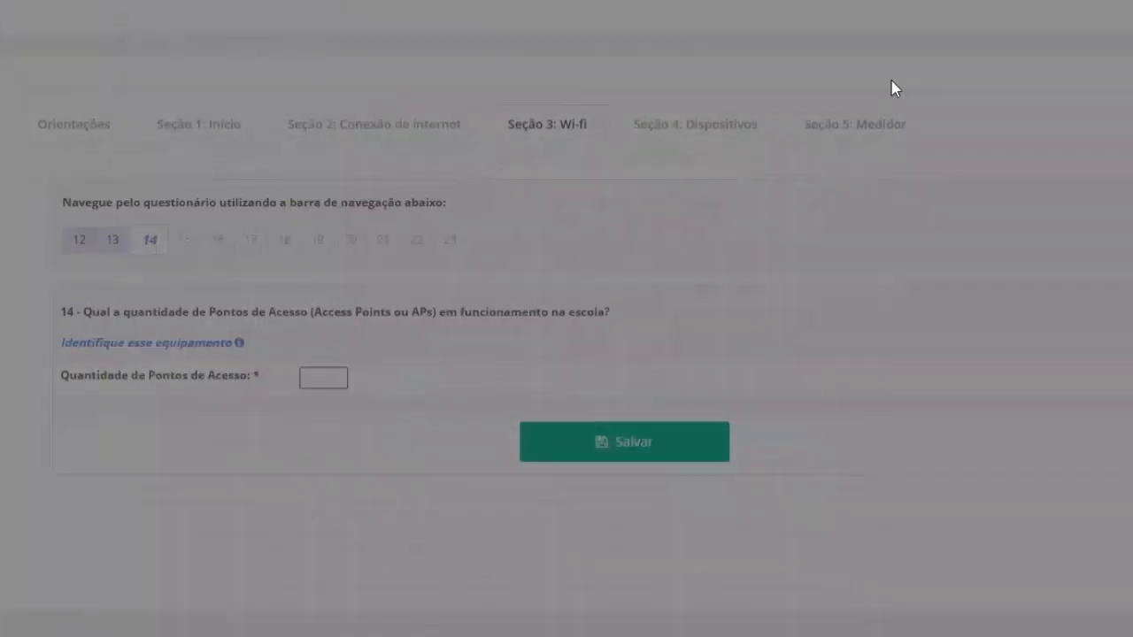
{"action": "left_click", "coordinate": [312, 378]}
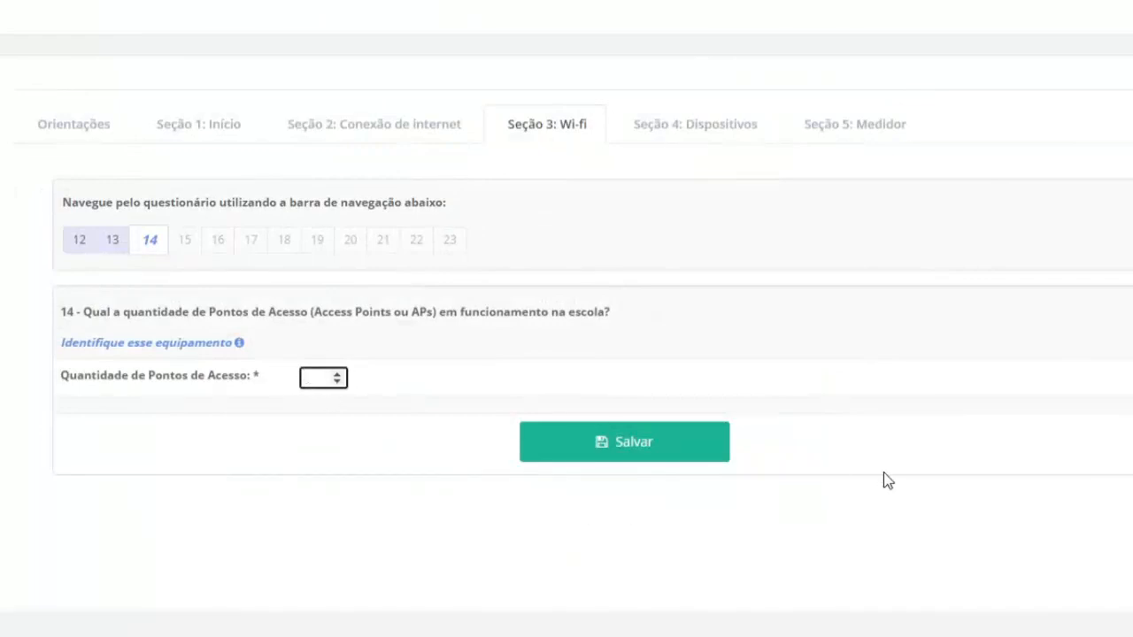
{"action": "type", "text": "1"}
{"action": "left_click", "coordinate": [349, 434]}
{"action": "left_click", "coordinate": [655, 443]}
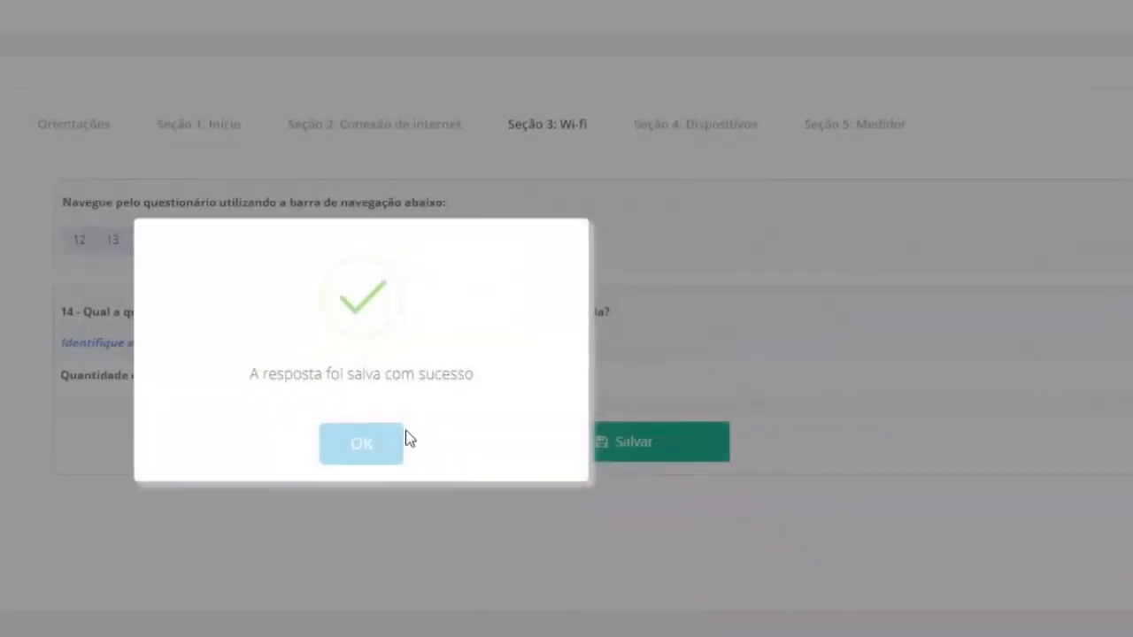
{"action": "left_click", "coordinate": [394, 440]}
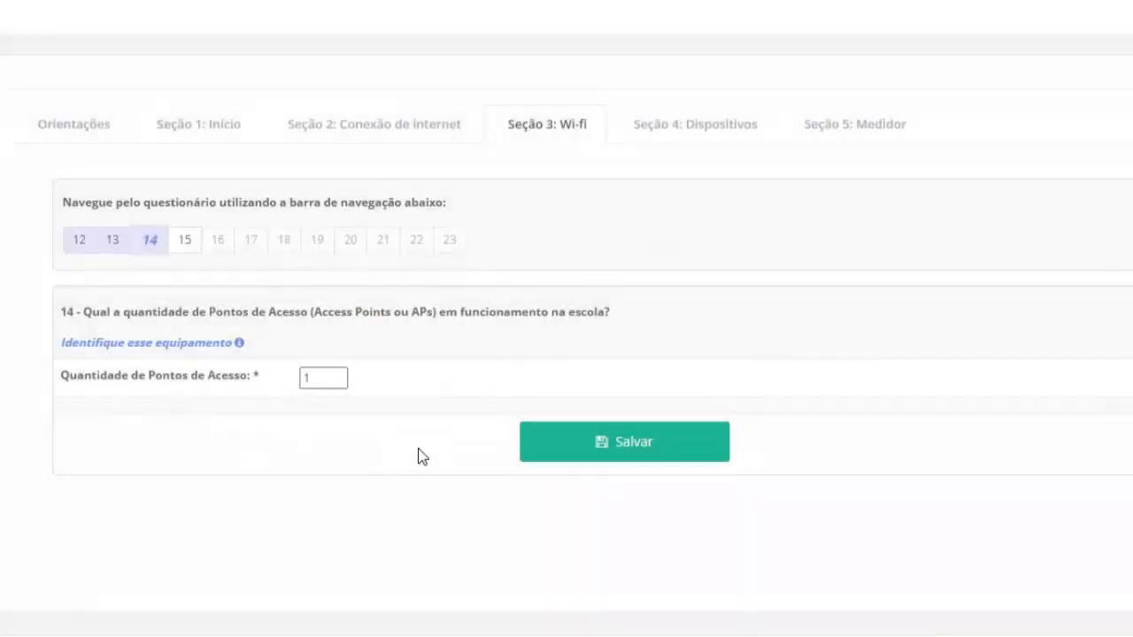
- Answer question 15 on how long the access points have been available with "Mais de 5 anos", and save it
{"action": "left_click", "coordinate": [187, 249]}
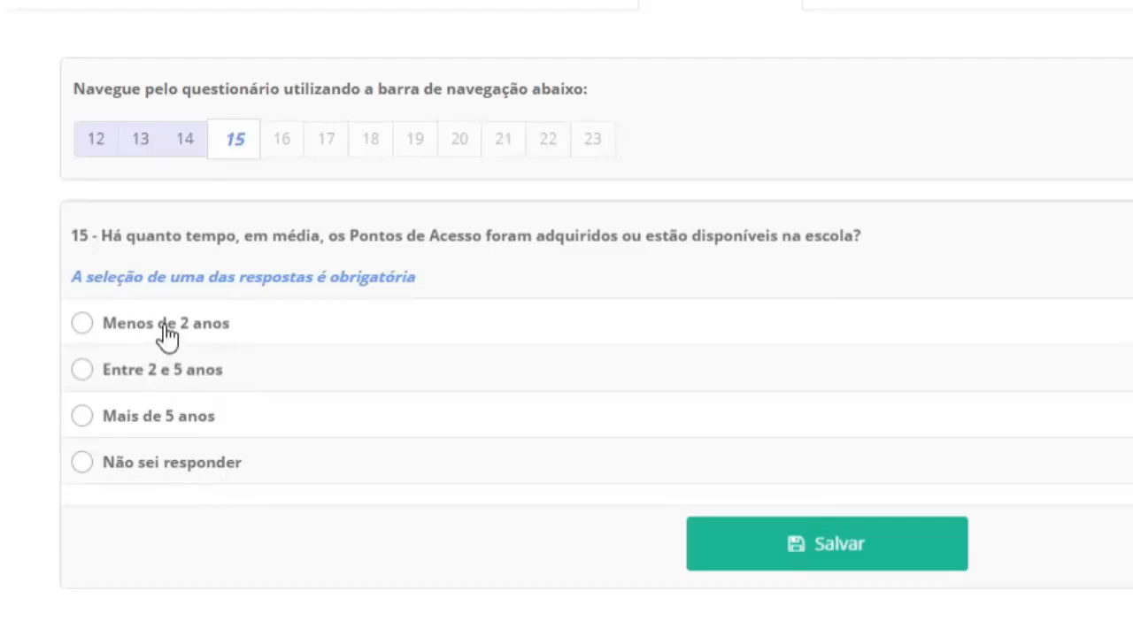
{"action": "left_click", "coordinate": [81, 325]}
{"action": "left_click", "coordinate": [86, 465]}
{"action": "left_click", "coordinate": [84, 416]}
{"action": "left_click", "coordinate": [758, 564]}
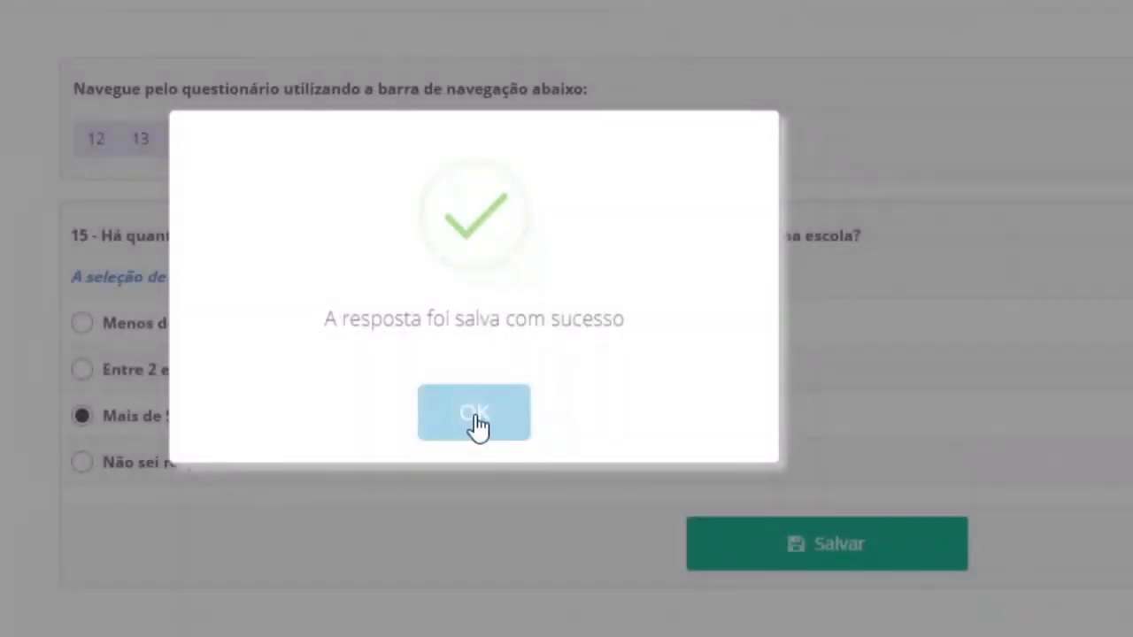
- Answer question 16 on who acquired the wi-fi equipment with "Parte pela Secretaria e parte pela escola", and save it
{"action": "left_click", "coordinate": [474, 420]}
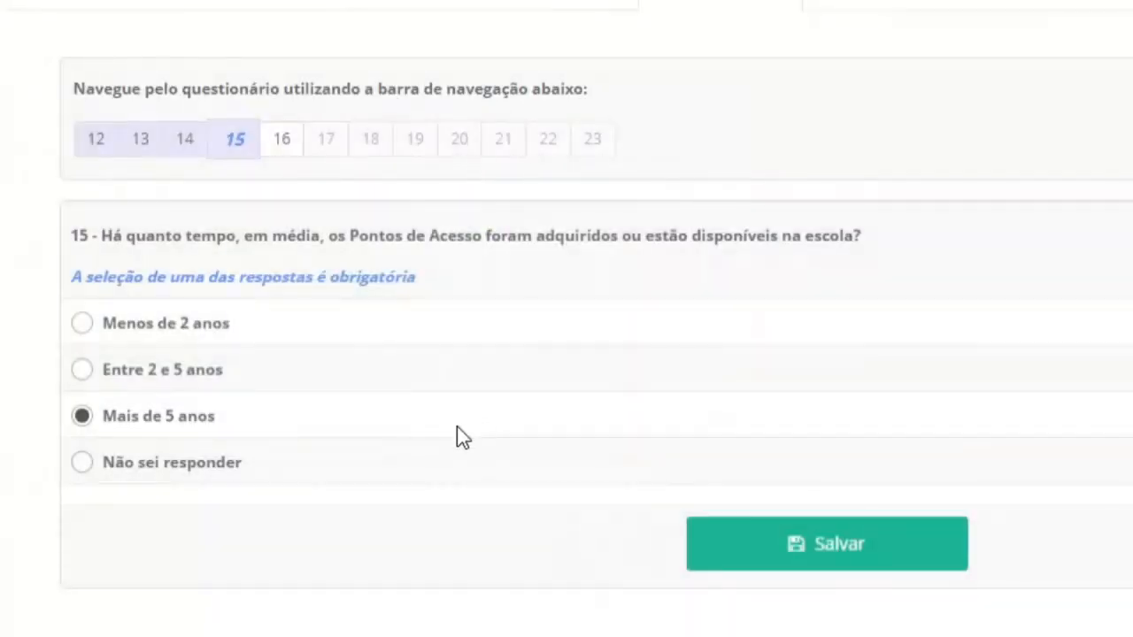
{"action": "left_click", "coordinate": [283, 144]}
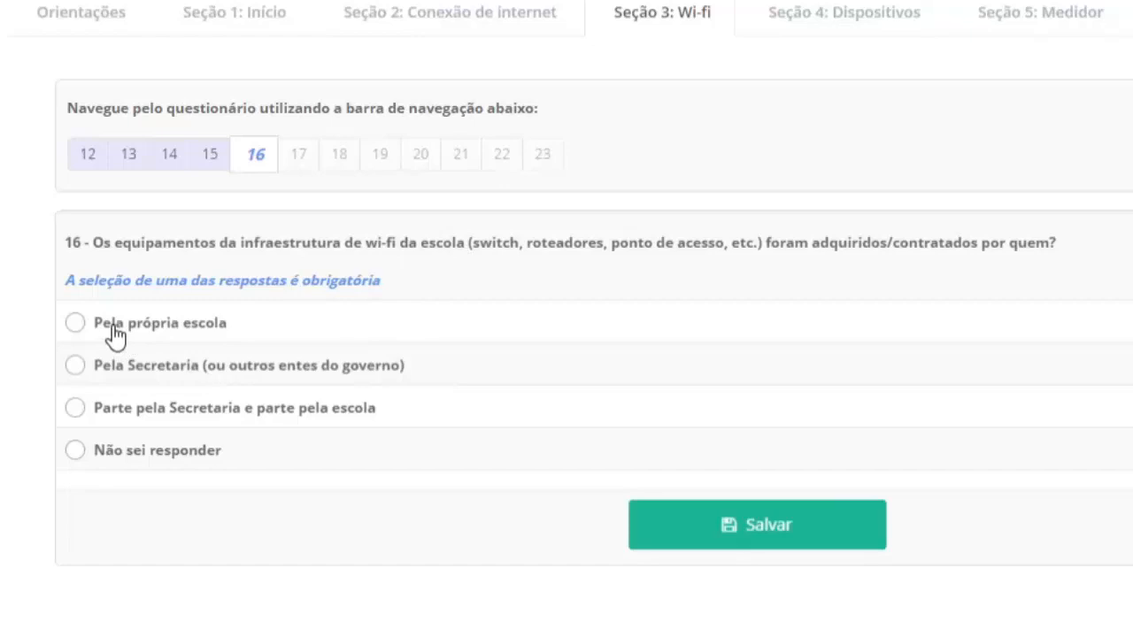
{"action": "left_click", "coordinate": [75, 323]}
{"action": "left_click", "coordinate": [74, 367]}
{"action": "left_click", "coordinate": [76, 409]}
{"action": "left_click", "coordinate": [752, 538]}
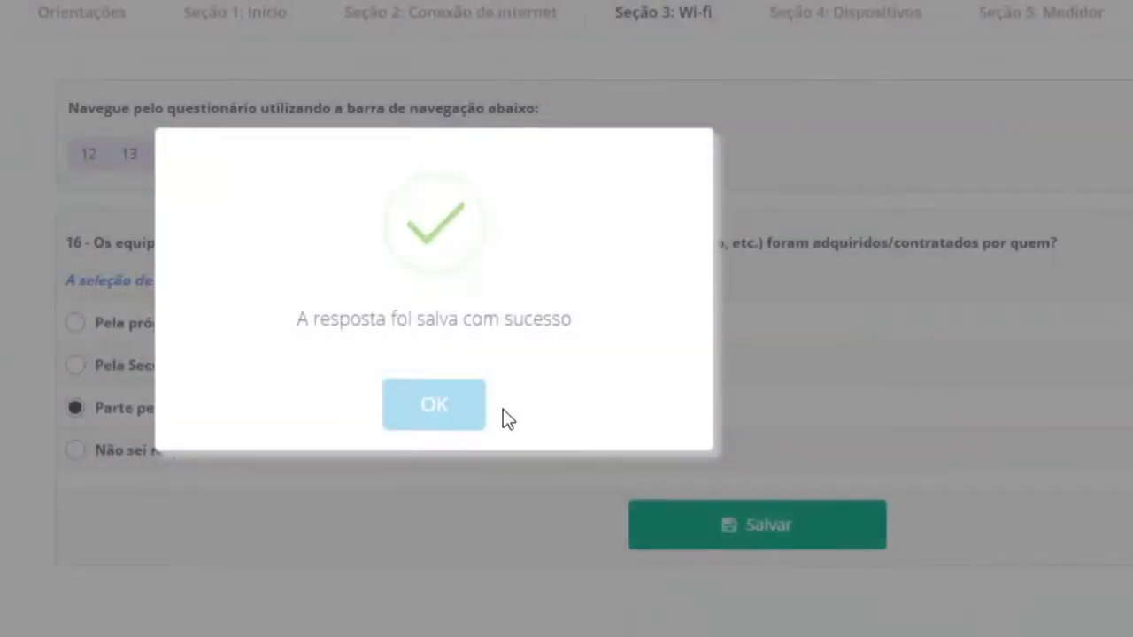
{"action": "left_click", "coordinate": [472, 409]}
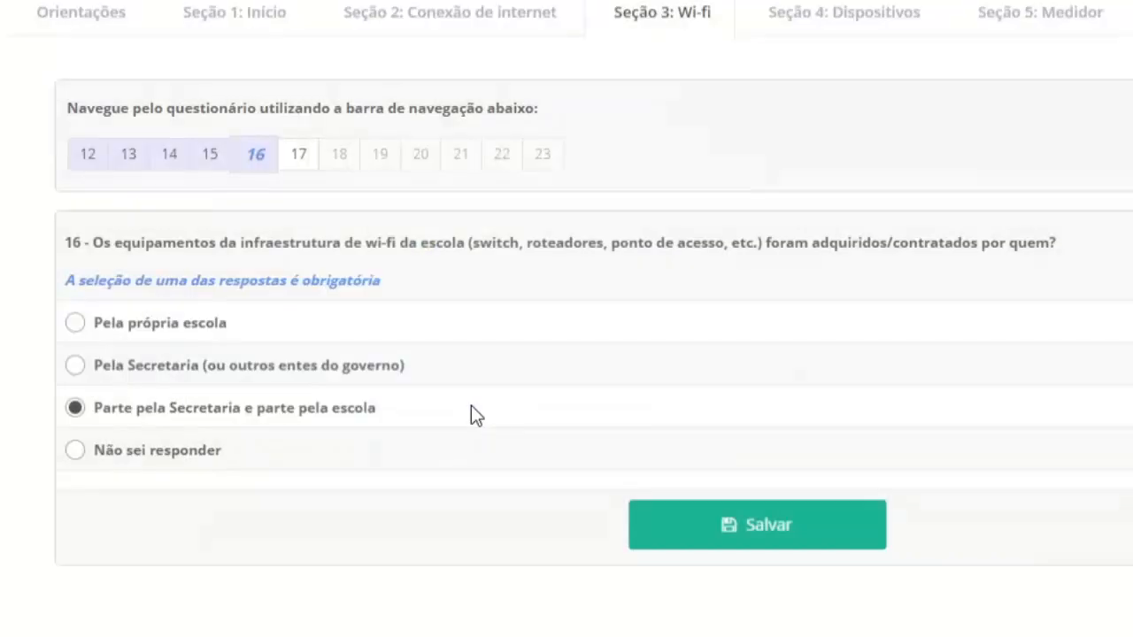
- Review question 17's guidance on administrative spaces, then set their quantity to 1 and save the answer
{"action": "left_click", "coordinate": [299, 155]}
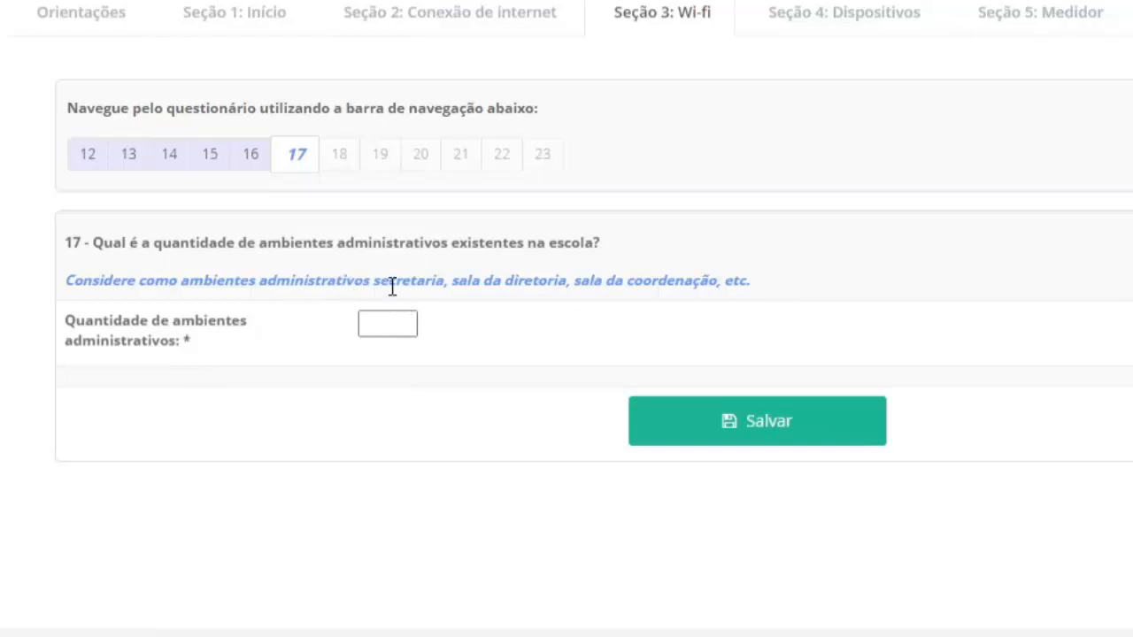
{"action": "left_click_drag", "start_coordinate": [374, 281], "coordinate": [724, 281]}
{"action": "left_click", "coordinate": [584, 280]}
{"action": "left_click", "coordinate": [724, 285]}
{"action": "left_click", "coordinate": [726, 281]}
{"action": "left_click_drag", "start_coordinate": [719, 280], "coordinate": [674, 281]}
{"action": "left_click", "coordinate": [677, 279]}
{"action": "left_click", "coordinate": [369, 323]}
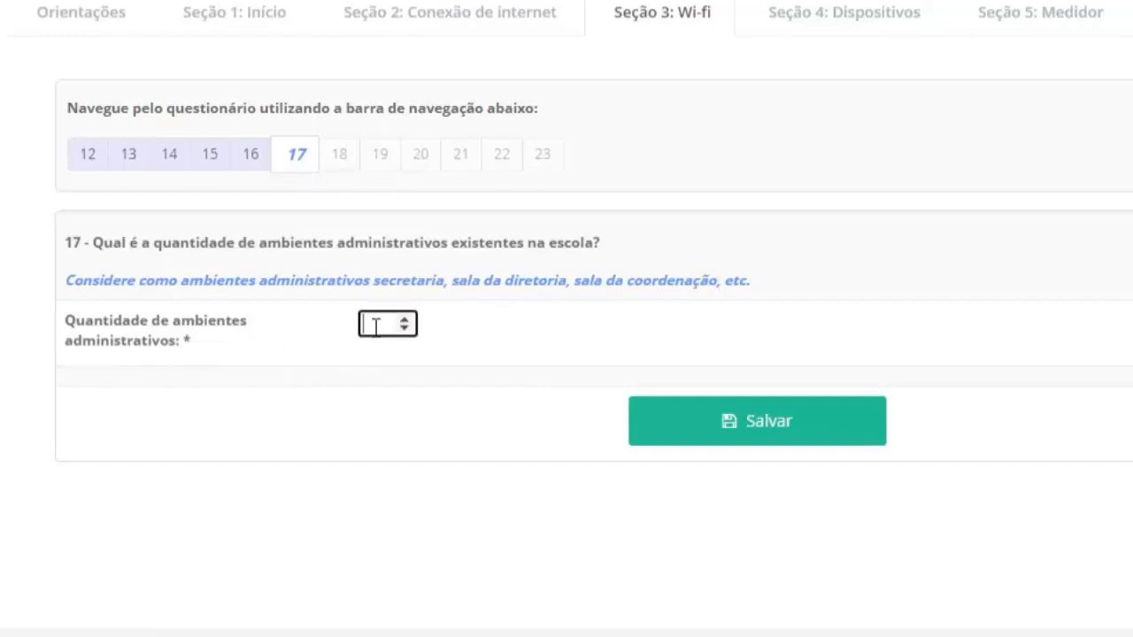
{"action": "type", "text": "1"}
{"action": "left_click", "coordinate": [285, 413]}
{"action": "left_click", "coordinate": [753, 426]}
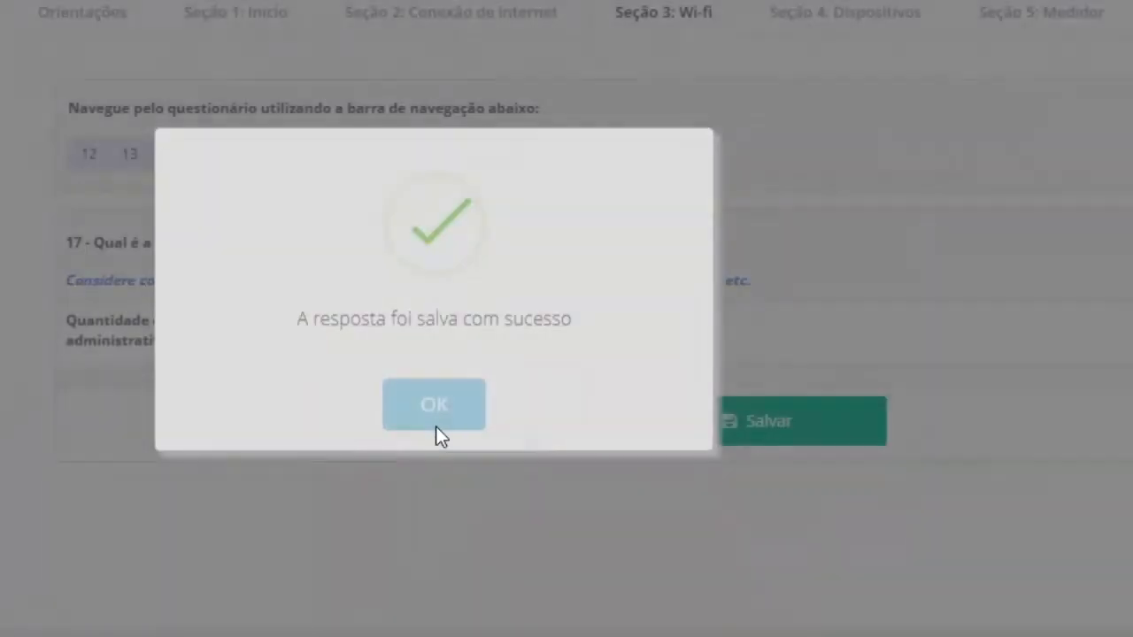
{"action": "left_click", "coordinate": [432, 423]}
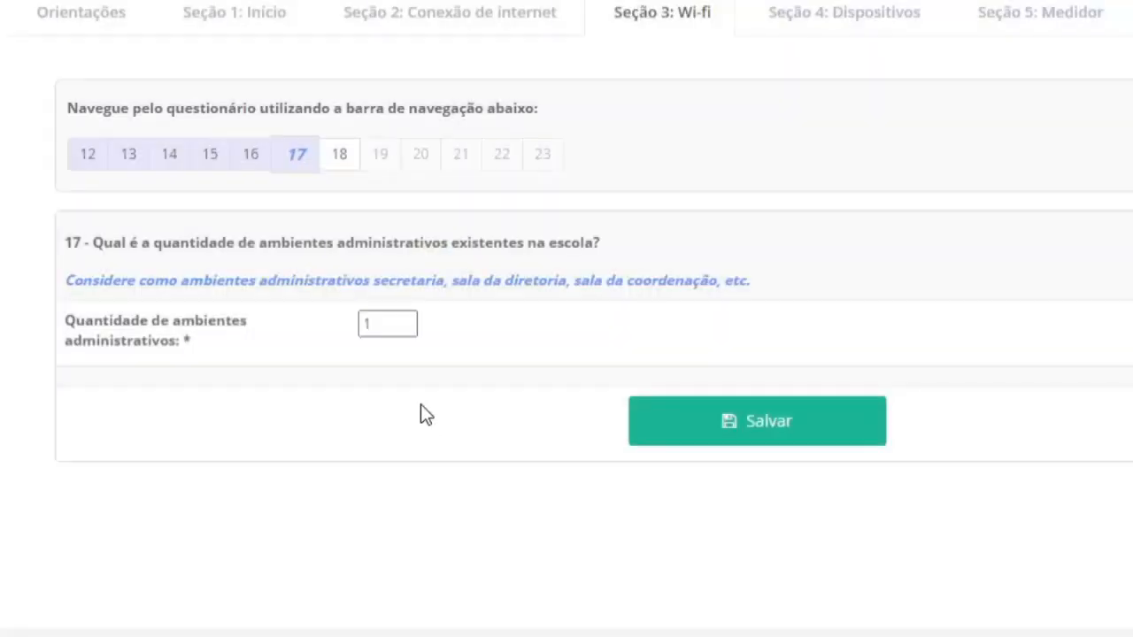
- Review question 18's guidance on pedagogical spaces, then set their quantity to 4 and save the answer
{"action": "left_click", "coordinate": [338, 167]}
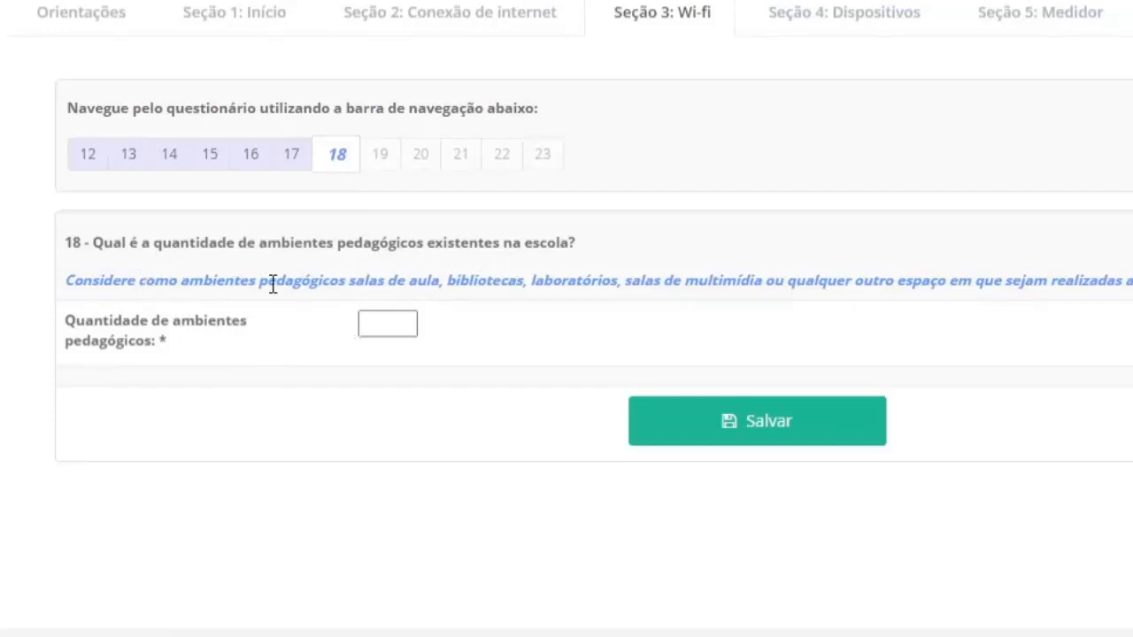
{"action": "left_click_drag", "start_coordinate": [354, 280], "coordinate": [432, 280]}
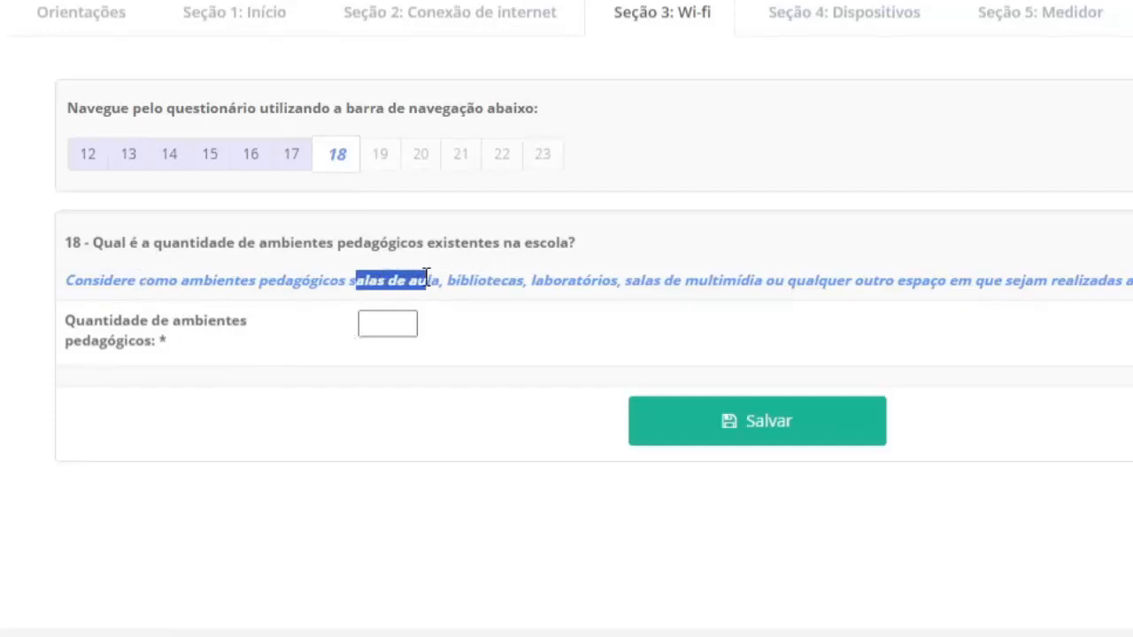
{"action": "double_click", "coordinate": [470, 283]}
{"action": "double_click", "coordinate": [569, 281]}
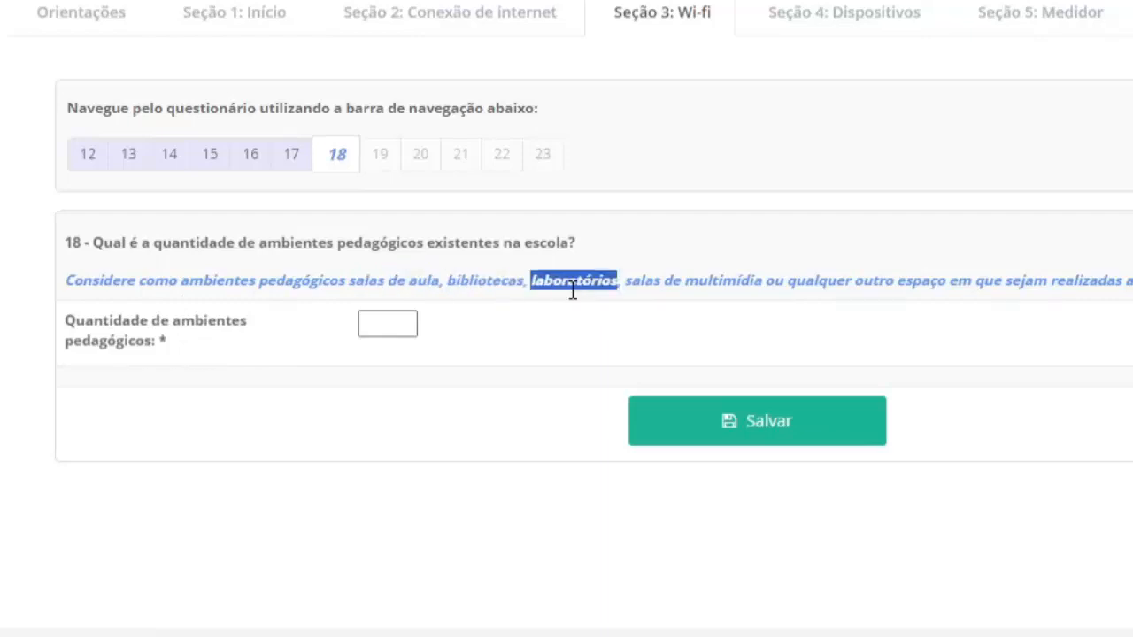
{"action": "double_click", "coordinate": [669, 281]}
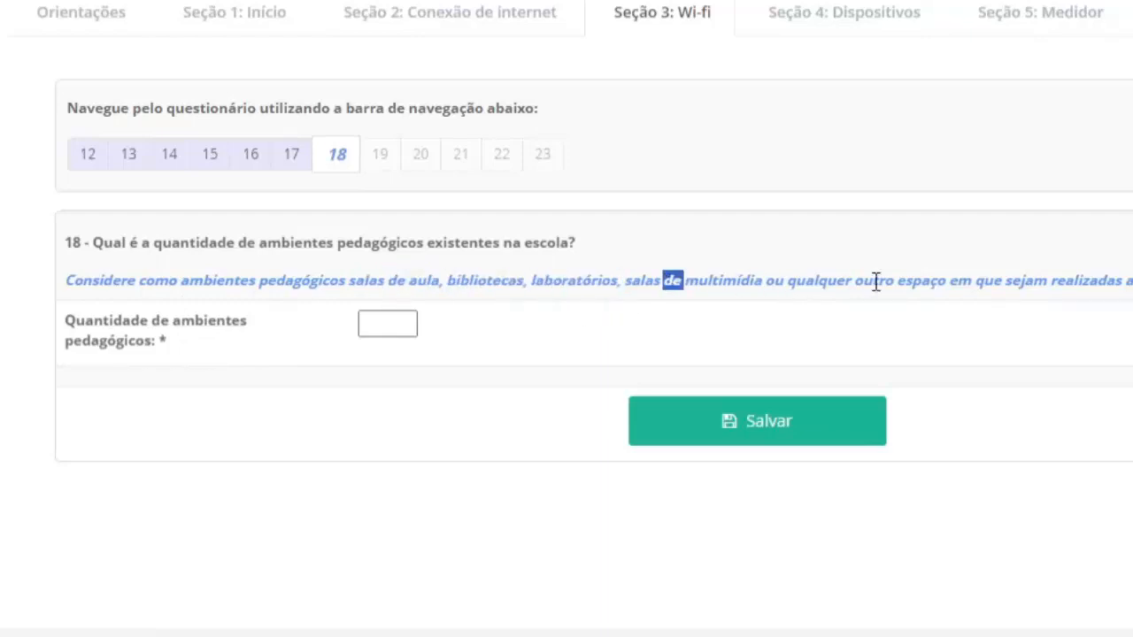
{"action": "left_click", "coordinate": [1130, 284]}
{"action": "left_click", "coordinate": [377, 322]}
{"action": "type", "text": "4"}
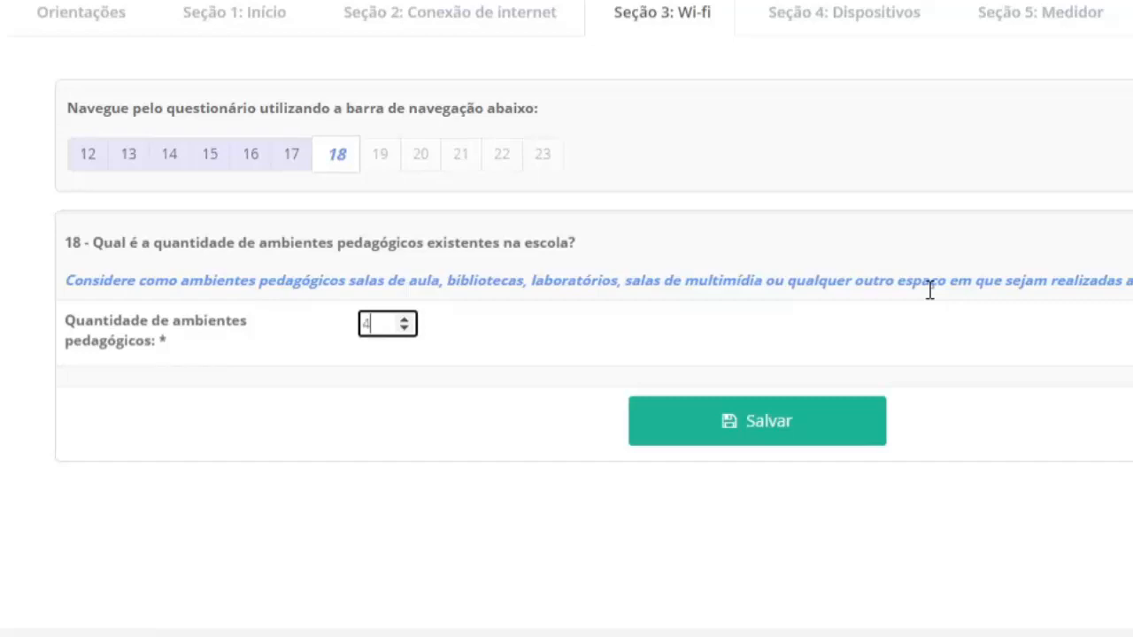
{"action": "left_click", "coordinate": [404, 377]}
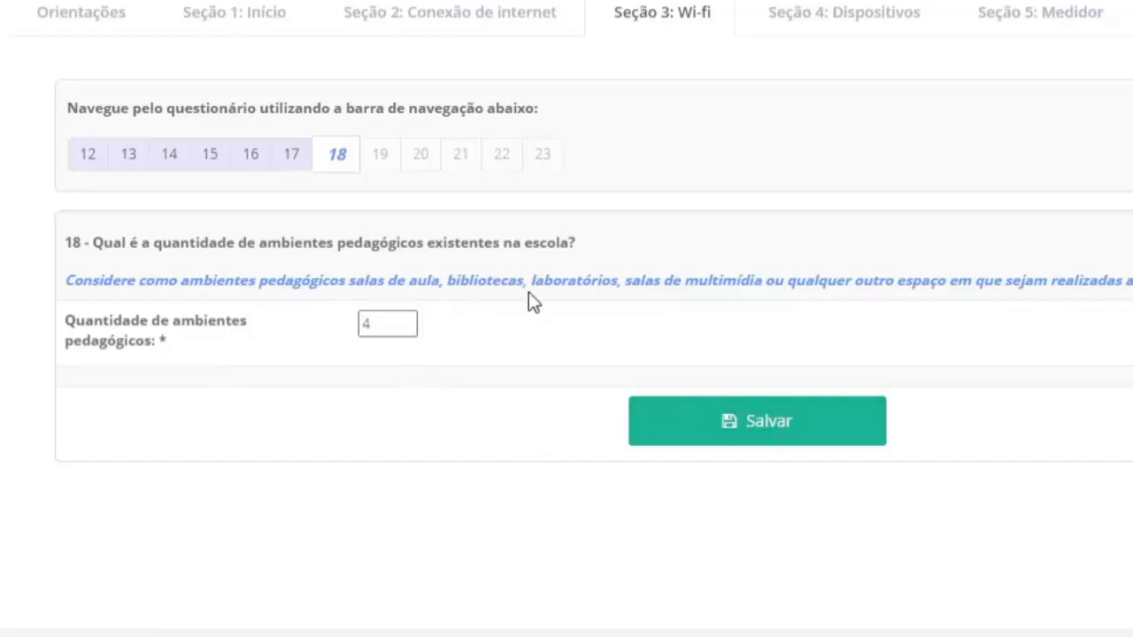
{"action": "left_click", "coordinate": [663, 421]}
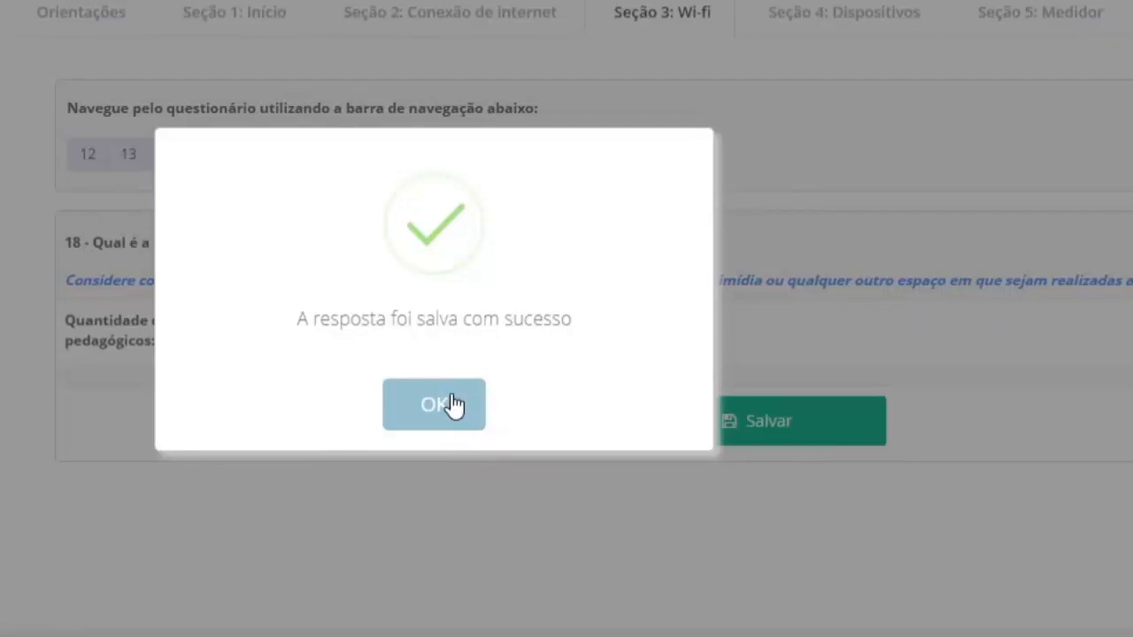
{"action": "left_click", "coordinate": [454, 405]}
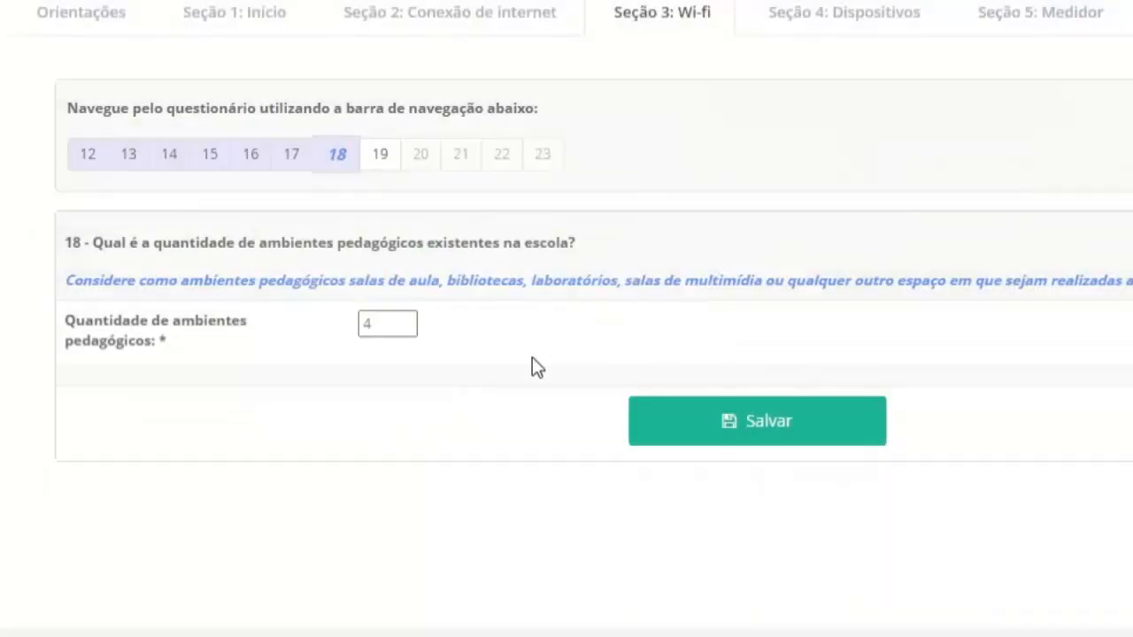
- Open question 19 and read its guidance on what counts as using wi-fi "de forma efetiva" in pedagogical spaces
{"action": "left_click", "coordinate": [381, 160]}
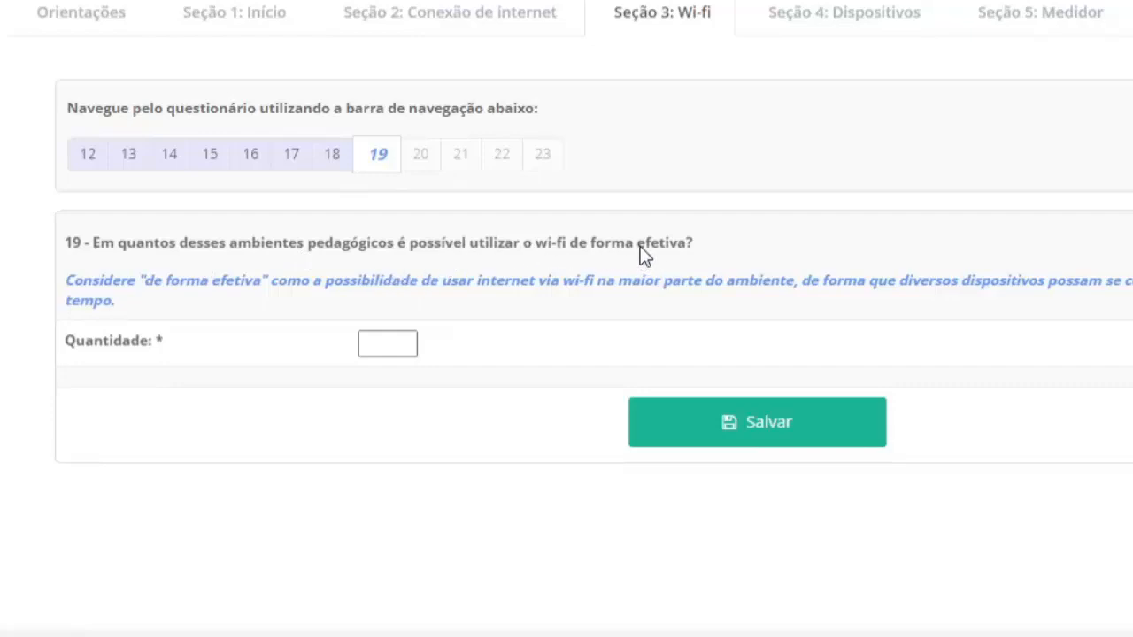
{"action": "left_click", "coordinate": [493, 390]}
{"action": "left_click_drag", "start_coordinate": [135, 283], "coordinate": [68, 281]}
{"action": "left_click", "coordinate": [188, 306]}
{"action": "left_click_drag", "start_coordinate": [591, 283], "coordinate": [570, 286]}
{"action": "left_click", "coordinate": [782, 281]}
{"action": "triple_click", "coordinate": [777, 282]}
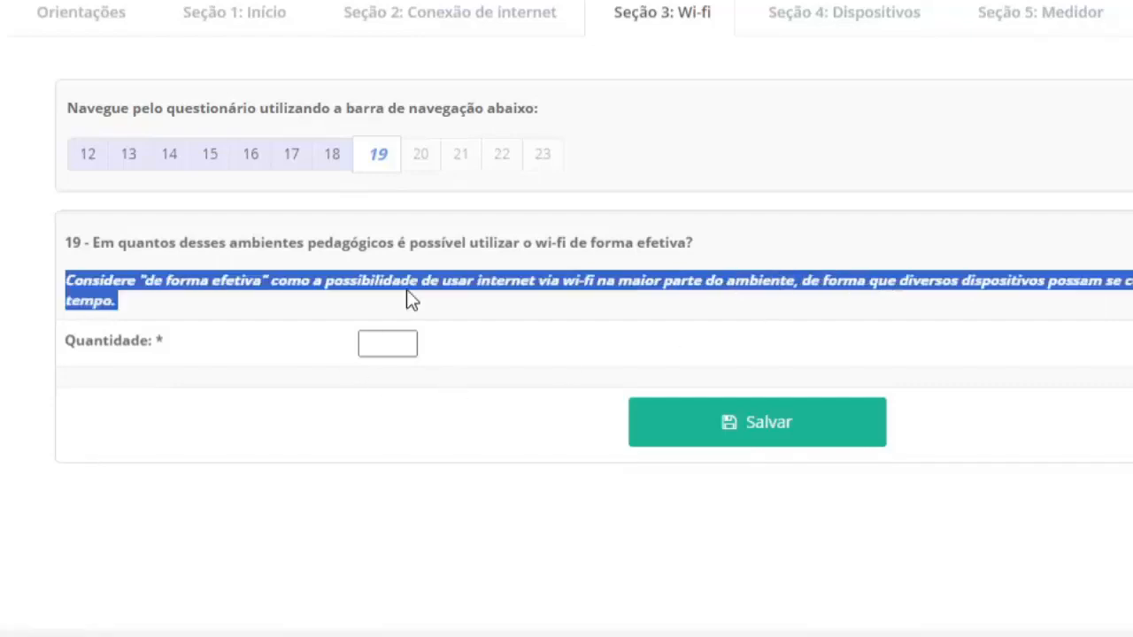
{"action": "left_click", "coordinate": [771, 320]}
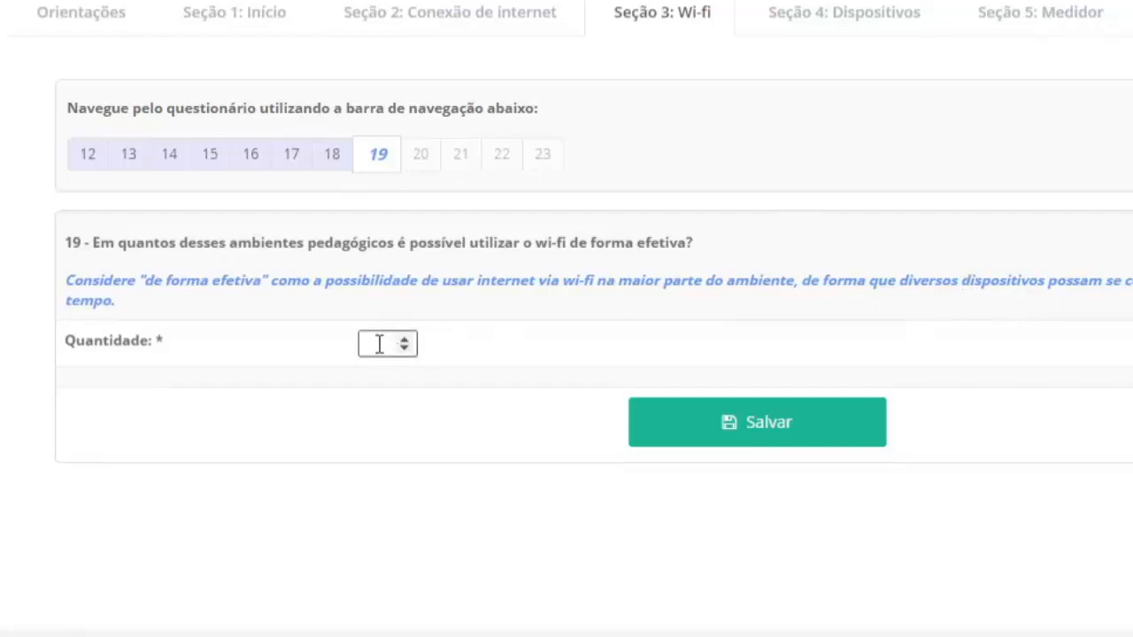
- Set question 19's number of pedagogical spaces with effective wi-fi to 1 and save the answer
{"action": "left_click", "coordinate": [670, 420]}
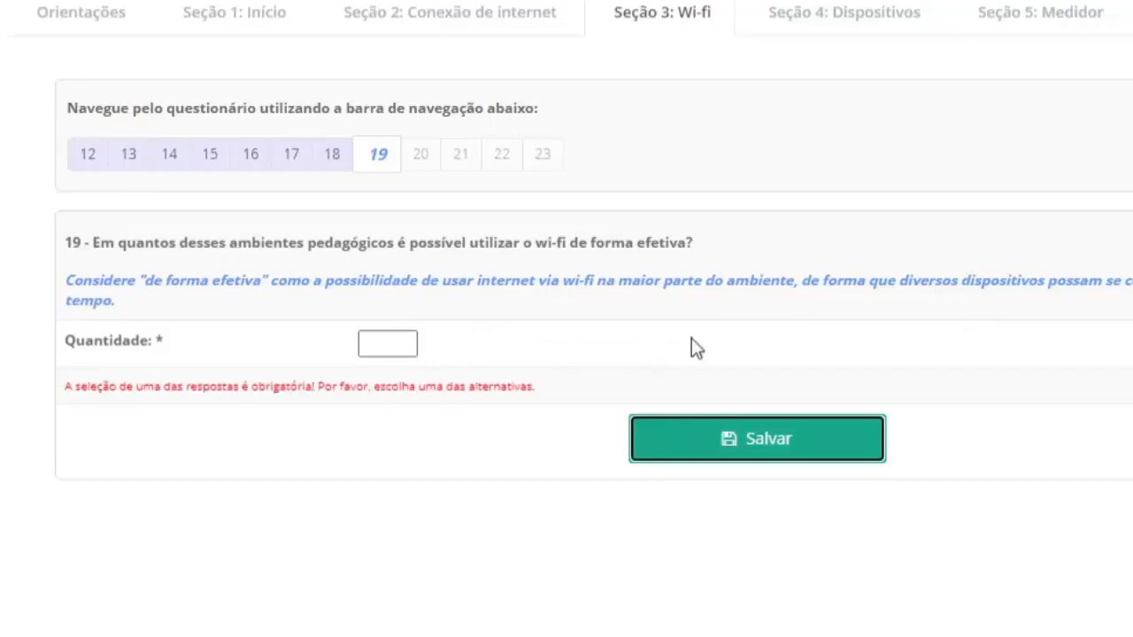
{"action": "left_click", "coordinate": [397, 349]}
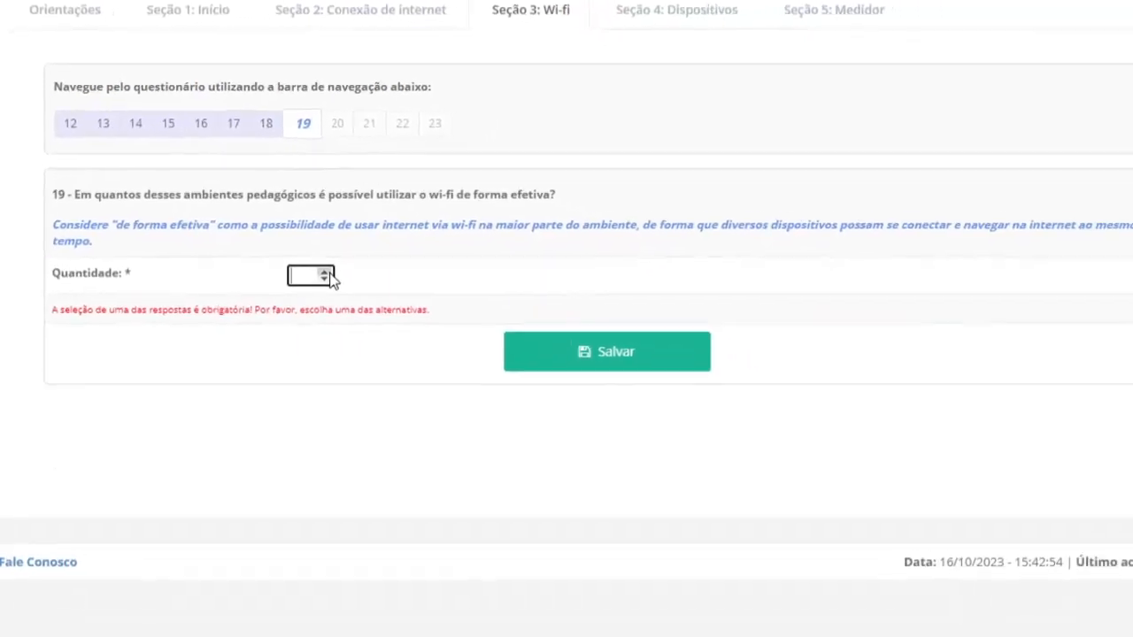
{"action": "left_click", "coordinate": [326, 273]}
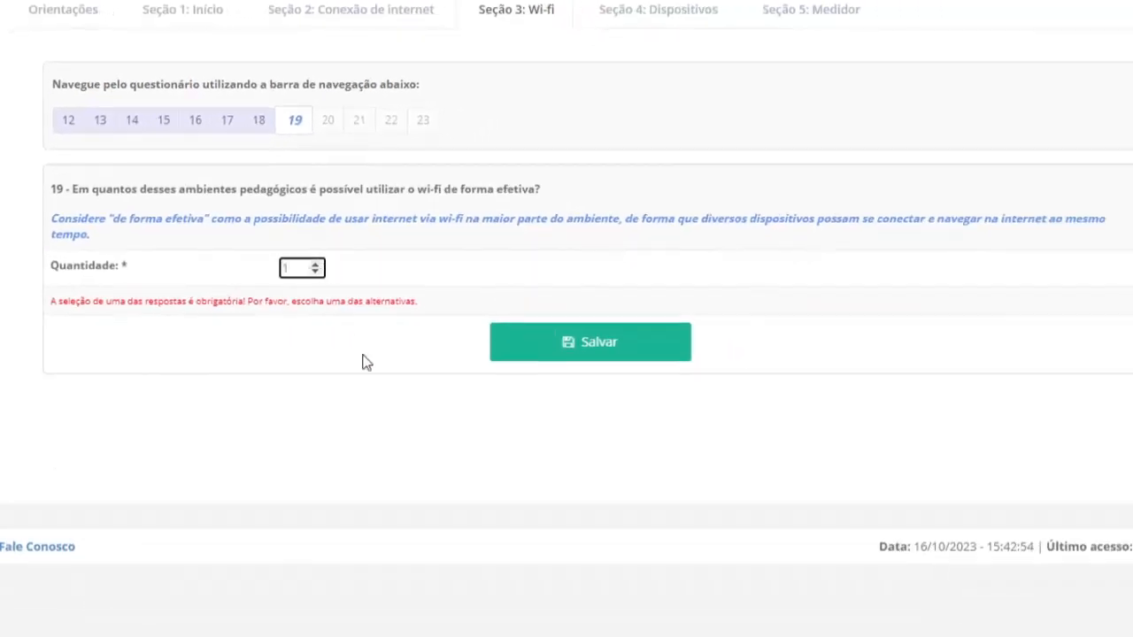
{"action": "left_click", "coordinate": [558, 344]}
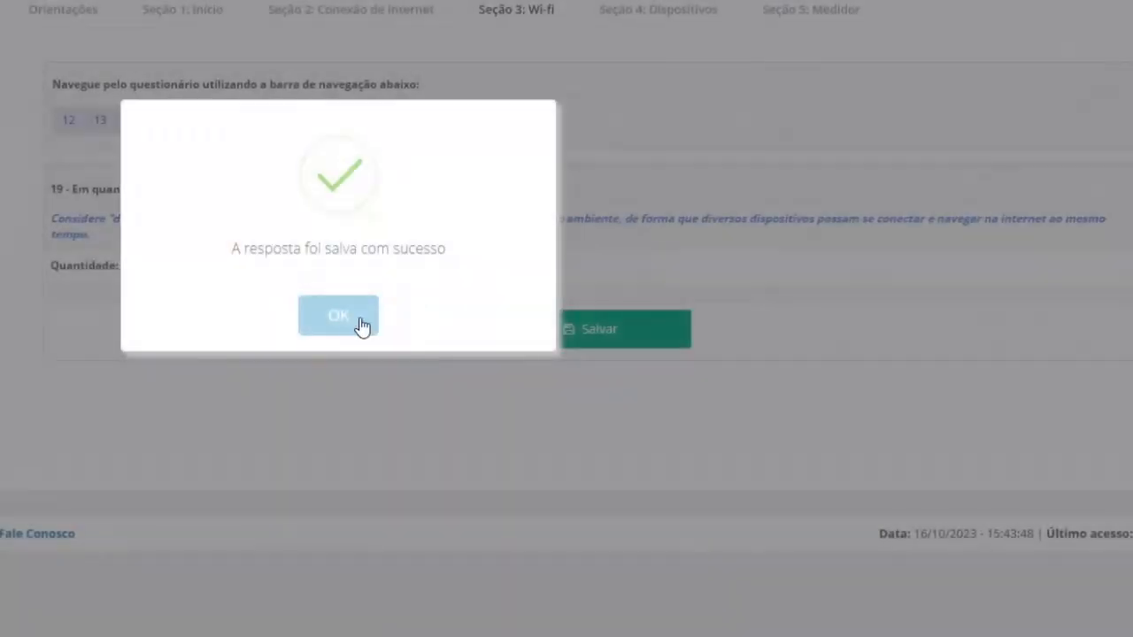
{"action": "left_click", "coordinate": [358, 323]}
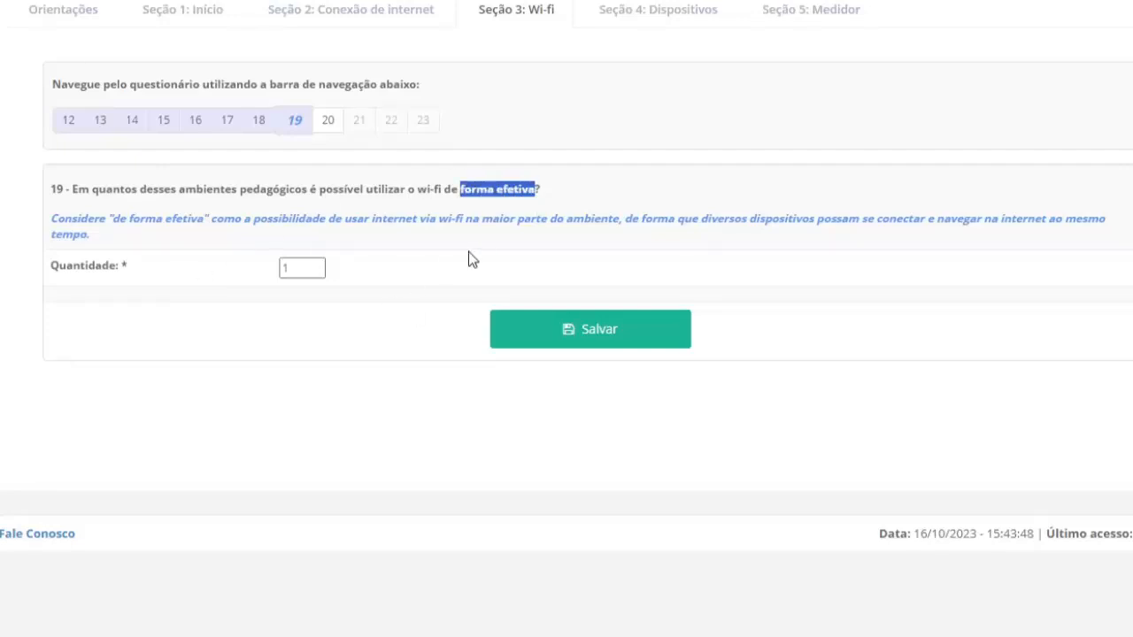
{"action": "left_click", "coordinate": [418, 314]}
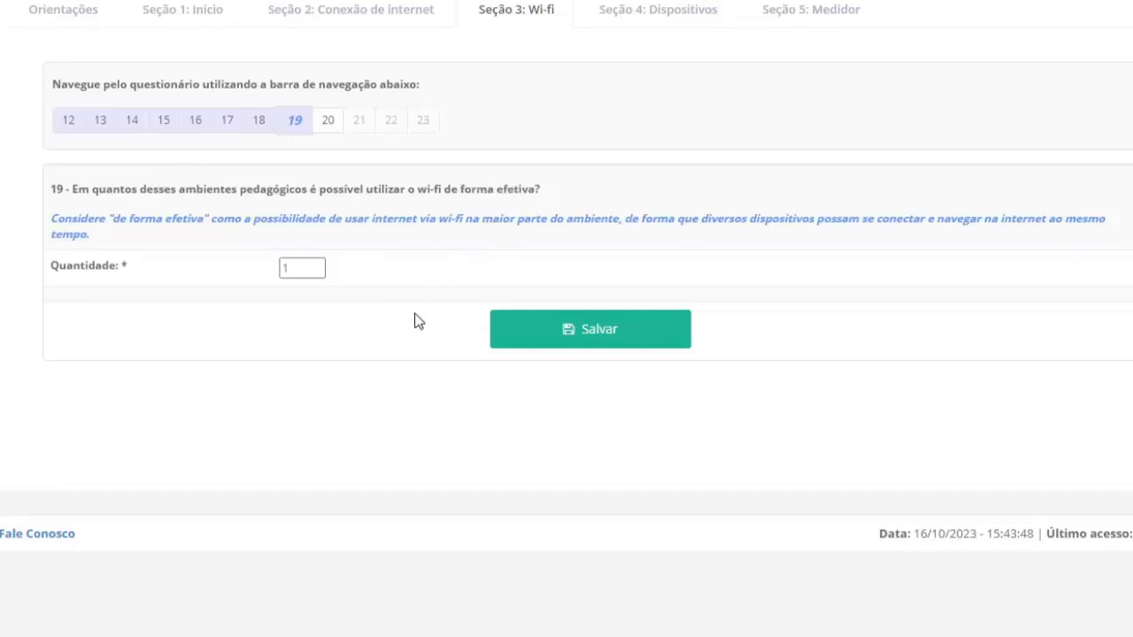
- Answer question 20 on internet use with "Funcionários da escola podem acessar a internet para fins administrativos", and save it
{"action": "left_click", "coordinate": [330, 130]}
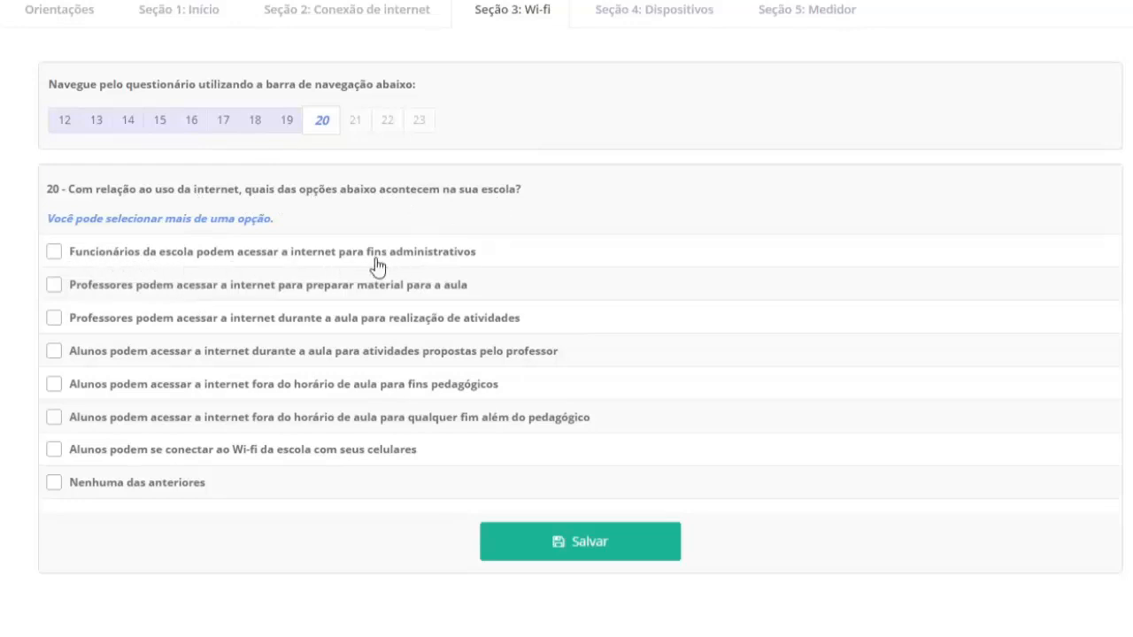
{"action": "left_click_drag", "start_coordinate": [399, 256], "coordinate": [475, 263]}
{"action": "left_click", "coordinate": [483, 265]}
{"action": "left_click", "coordinate": [609, 549]}
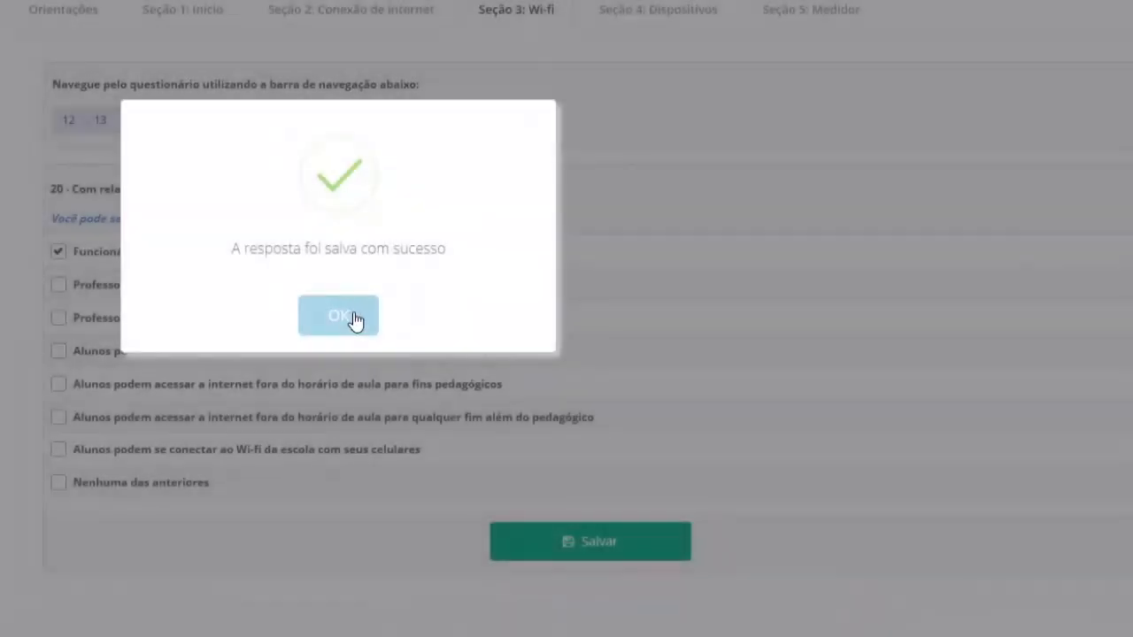
{"action": "left_click", "coordinate": [348, 318]}
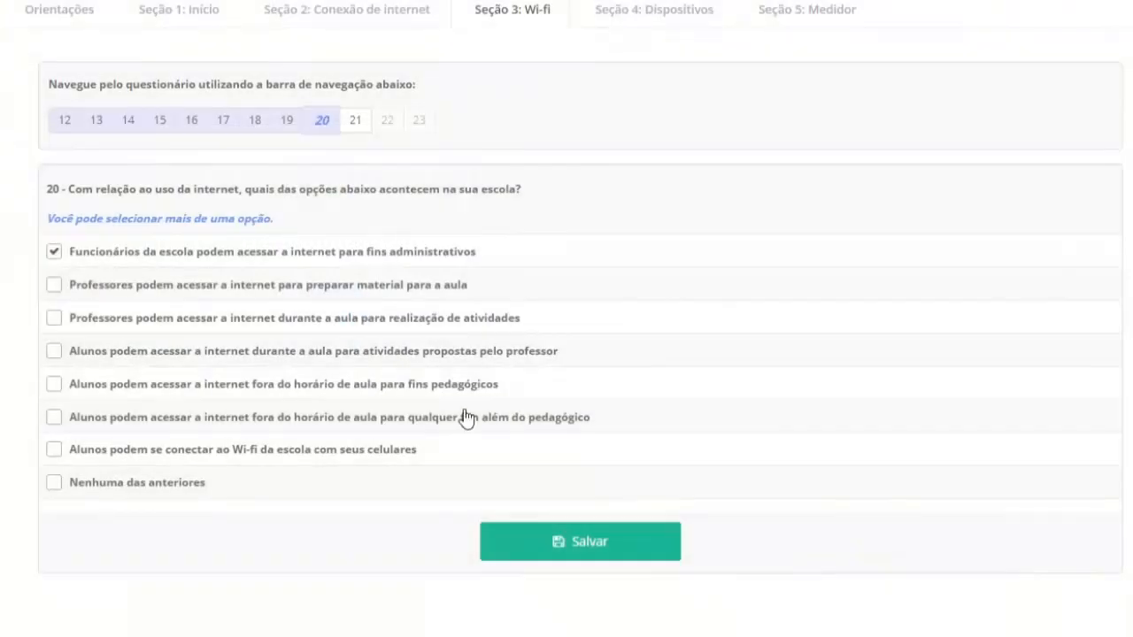
- Answer question 21 on internet and wi-fi stability with "A internet raramente cai, trava ou fica lenta", and save it
{"action": "left_click", "coordinate": [358, 122]}
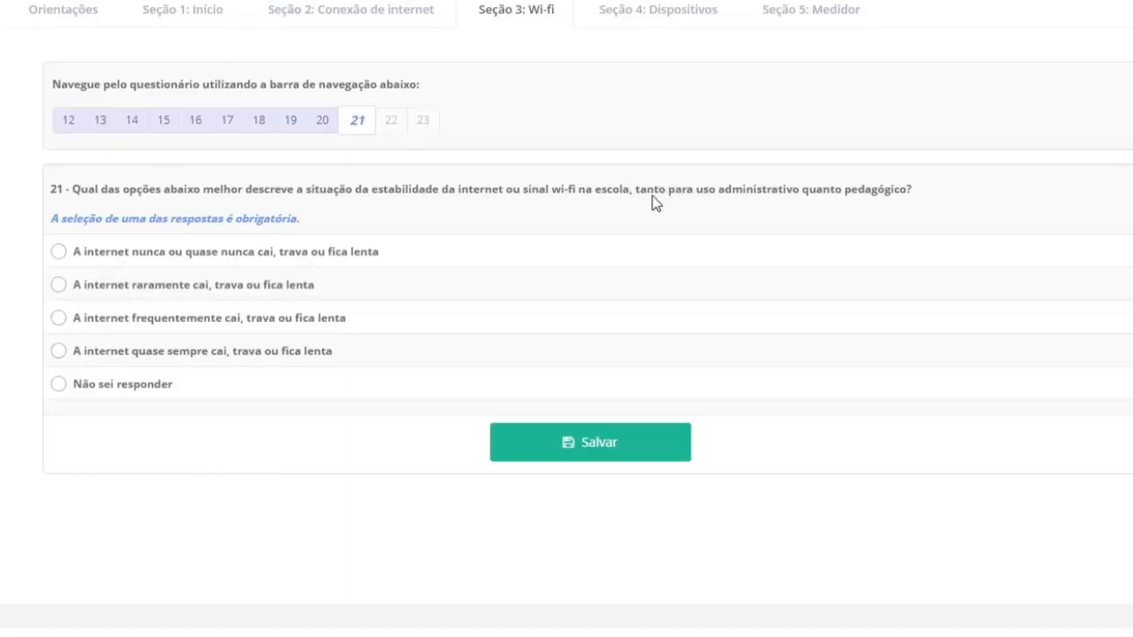
{"action": "left_click_drag", "start_coordinate": [724, 190], "coordinate": [896, 191]}
{"action": "left_click", "coordinate": [865, 200]}
{"action": "left_click_drag", "start_coordinate": [552, 188], "coordinate": [571, 195]}
{"action": "left_click", "coordinate": [100, 450]}
{"action": "left_click", "coordinate": [59, 285]}
{"action": "left_click", "coordinate": [644, 443]}
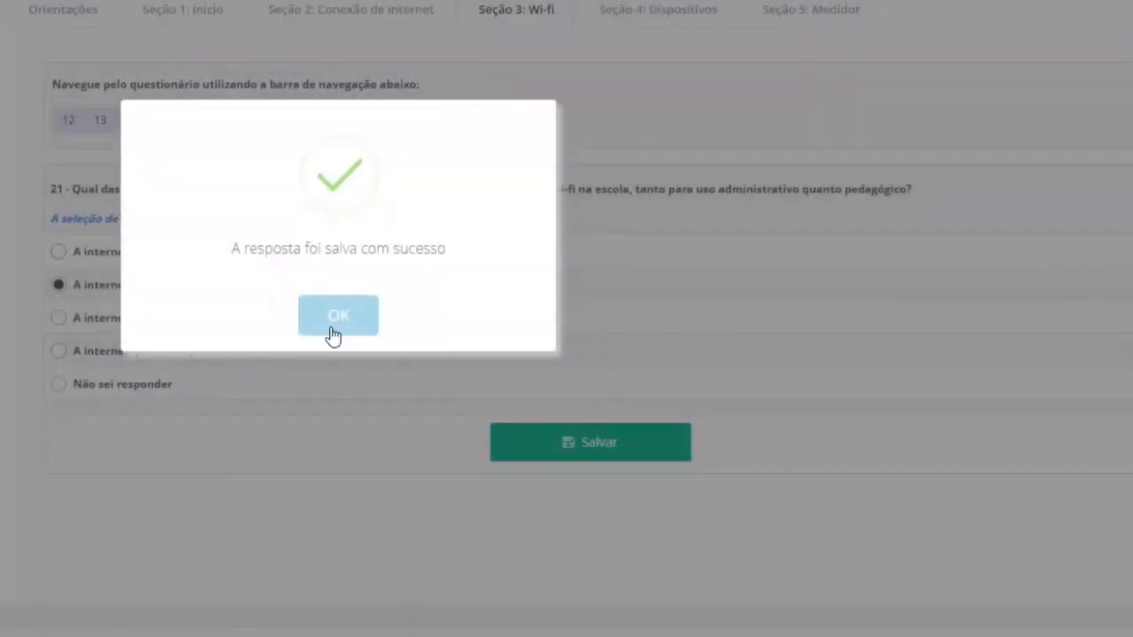
{"action": "left_click", "coordinate": [331, 329]}
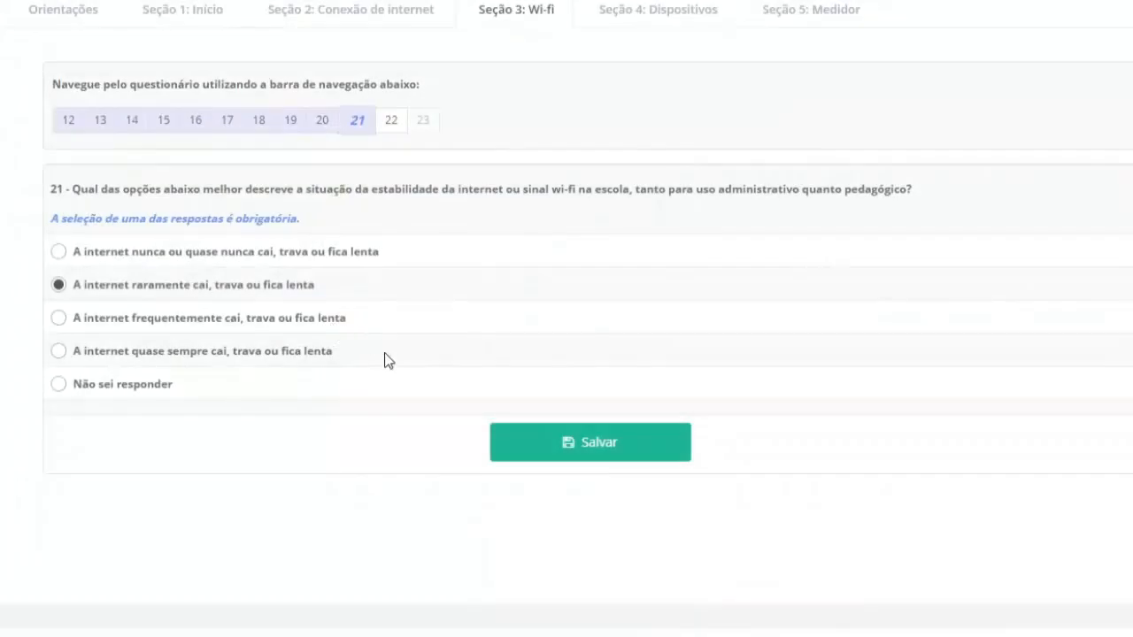
- Answer question 22 on a whole class connecting at once with "Não sei responder", save it, and open question 23
{"action": "left_click", "coordinate": [392, 124]}
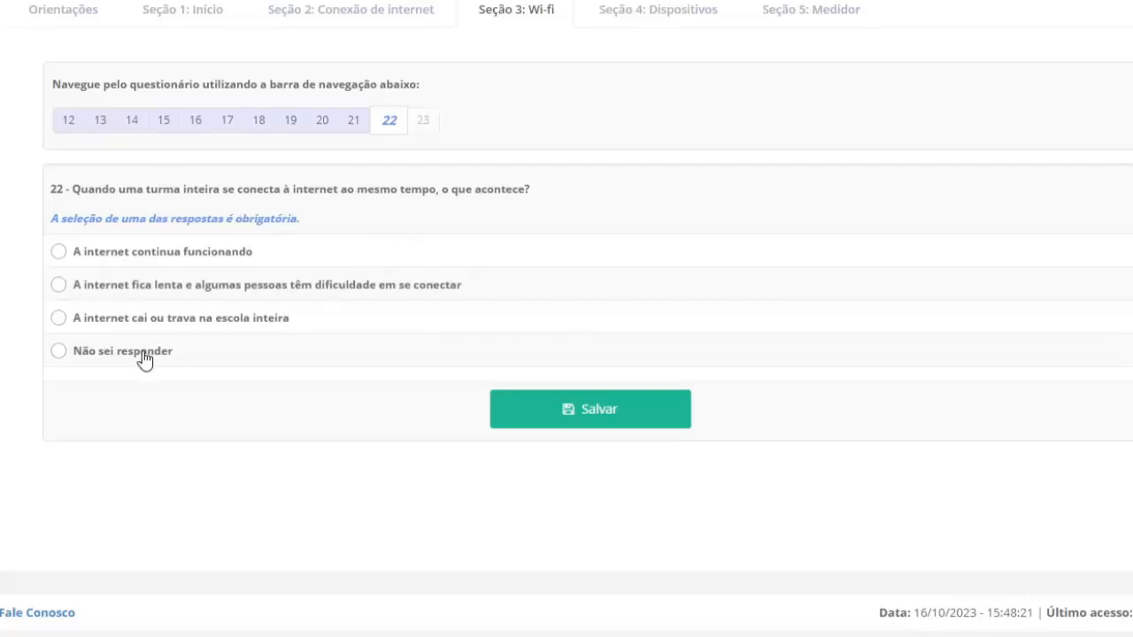
{"action": "left_click", "coordinate": [58, 352]}
{"action": "left_click", "coordinate": [524, 400]}
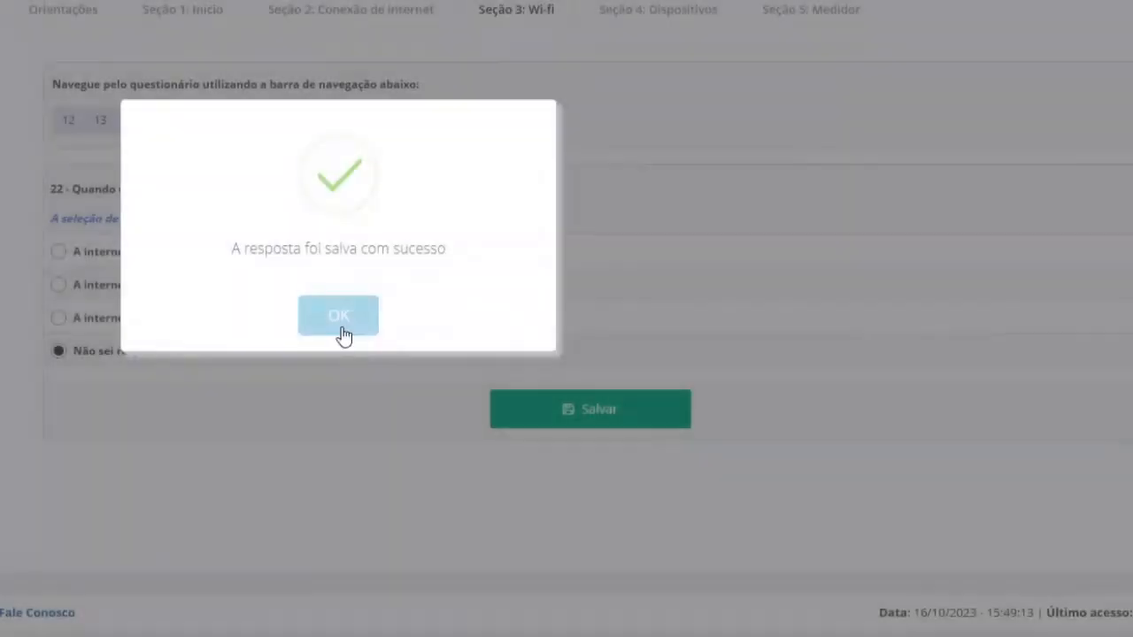
{"action": "left_click", "coordinate": [341, 329]}
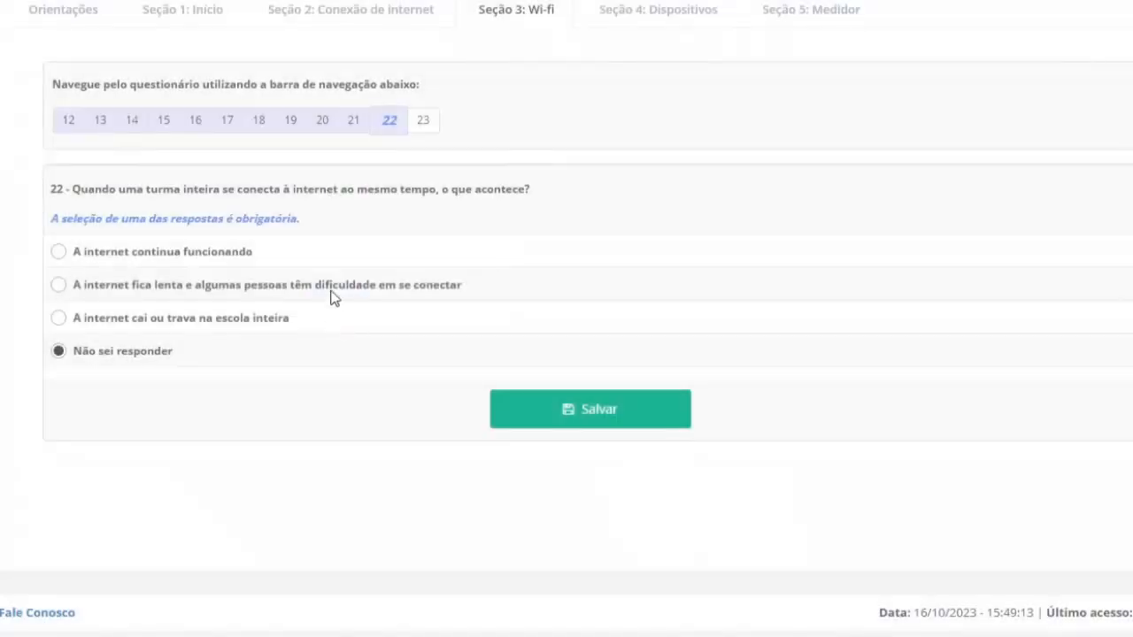
{"action": "left_click", "coordinate": [424, 122]}
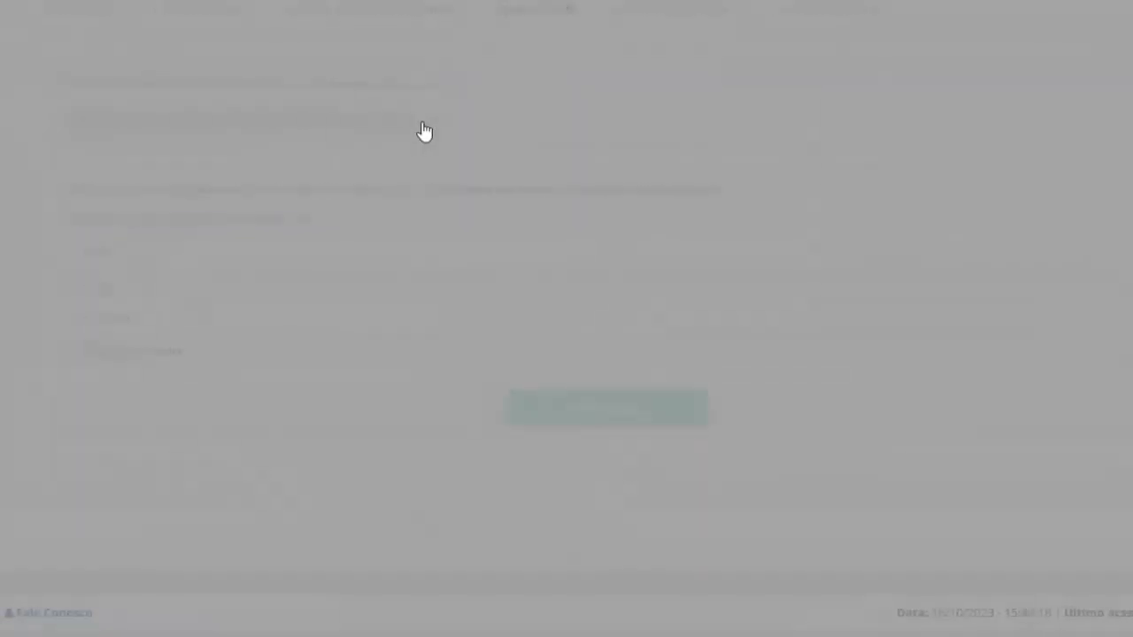
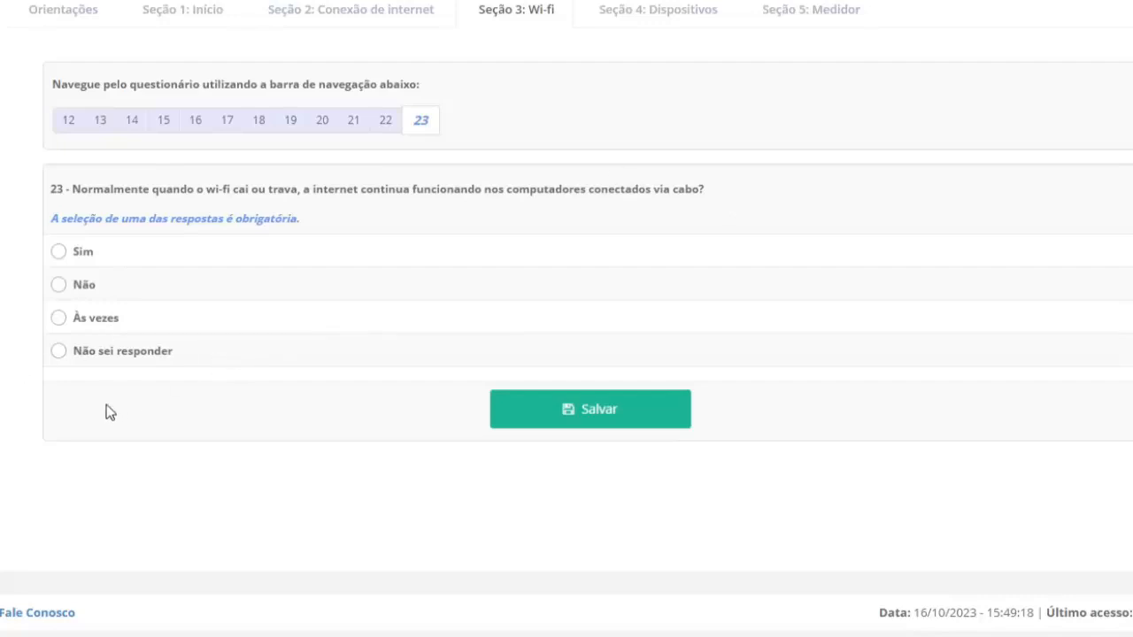
- Answer question 23 on cabled internet working when the wi-fi fails with "Sim", and save it
{"action": "left_click", "coordinate": [60, 253]}
{"action": "left_click", "coordinate": [601, 409]}
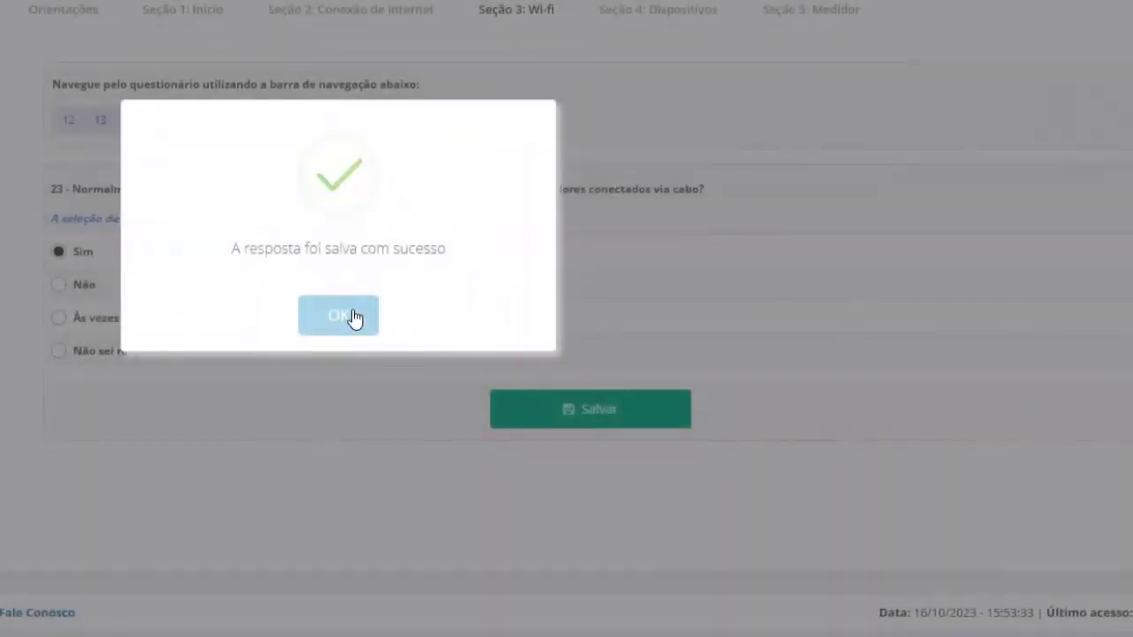
{"action": "left_click", "coordinate": [352, 317]}
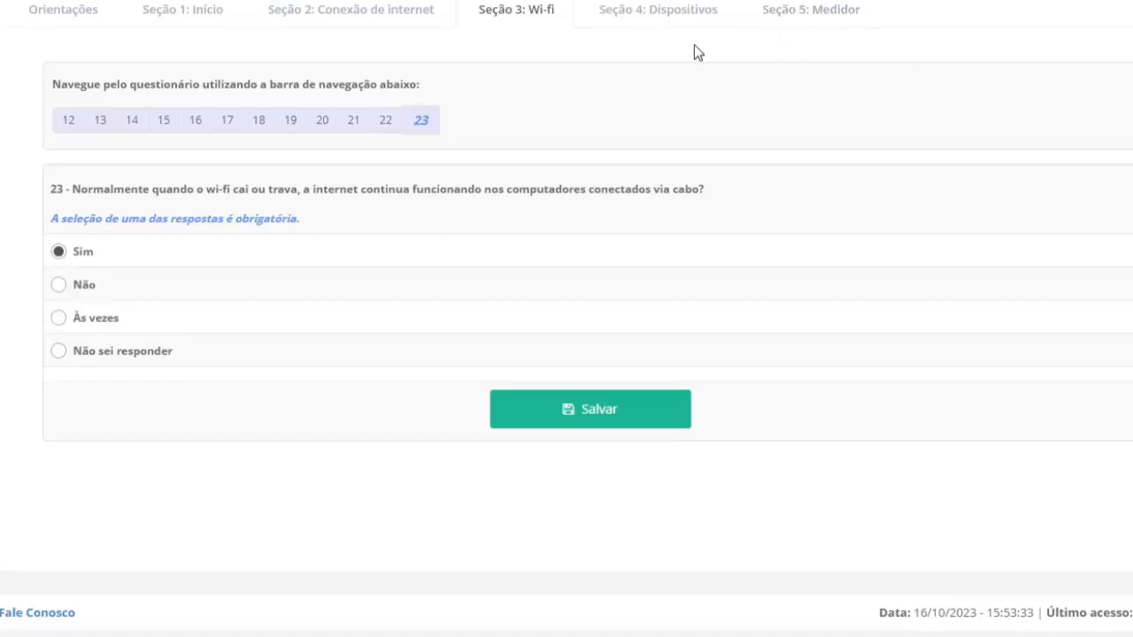
- Open question 24 in Seção 4: Dispositivos, mark Notebooks as available for "Entre 2 e 5 anos", and save the answer
{"action": "left_click", "coordinate": [649, 19]}
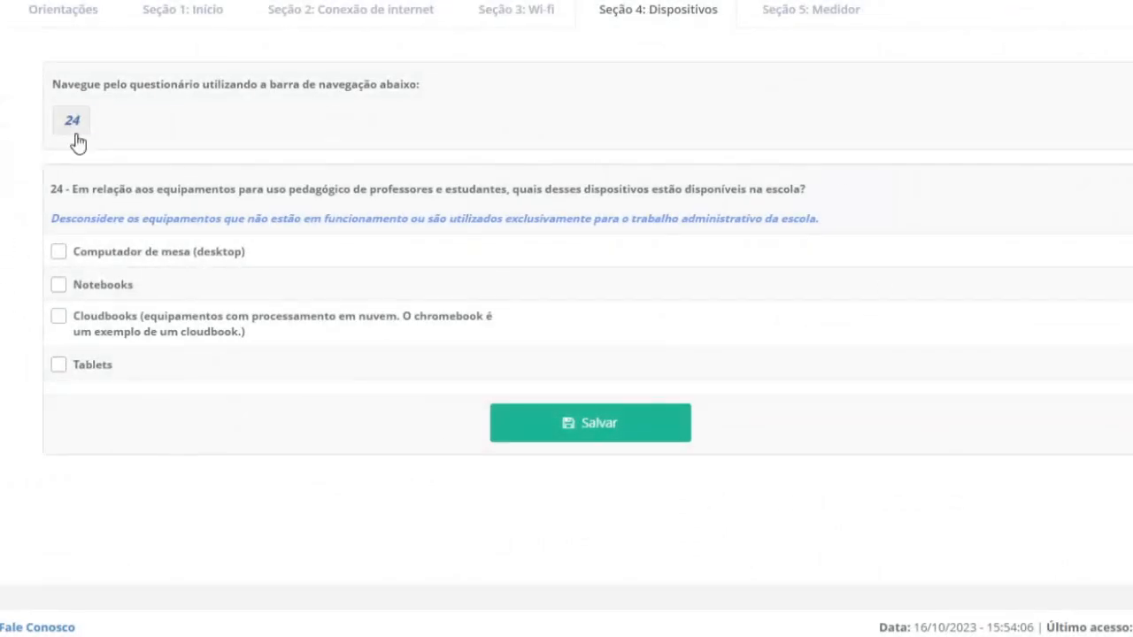
{"action": "left_click", "coordinate": [76, 136]}
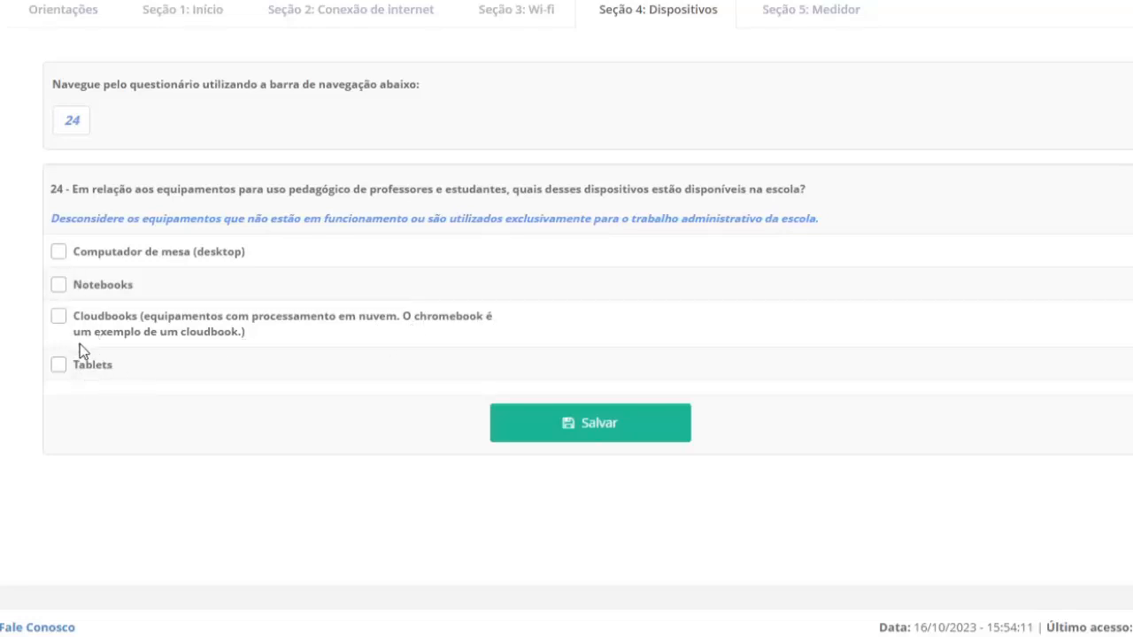
{"action": "left_click", "coordinate": [60, 288]}
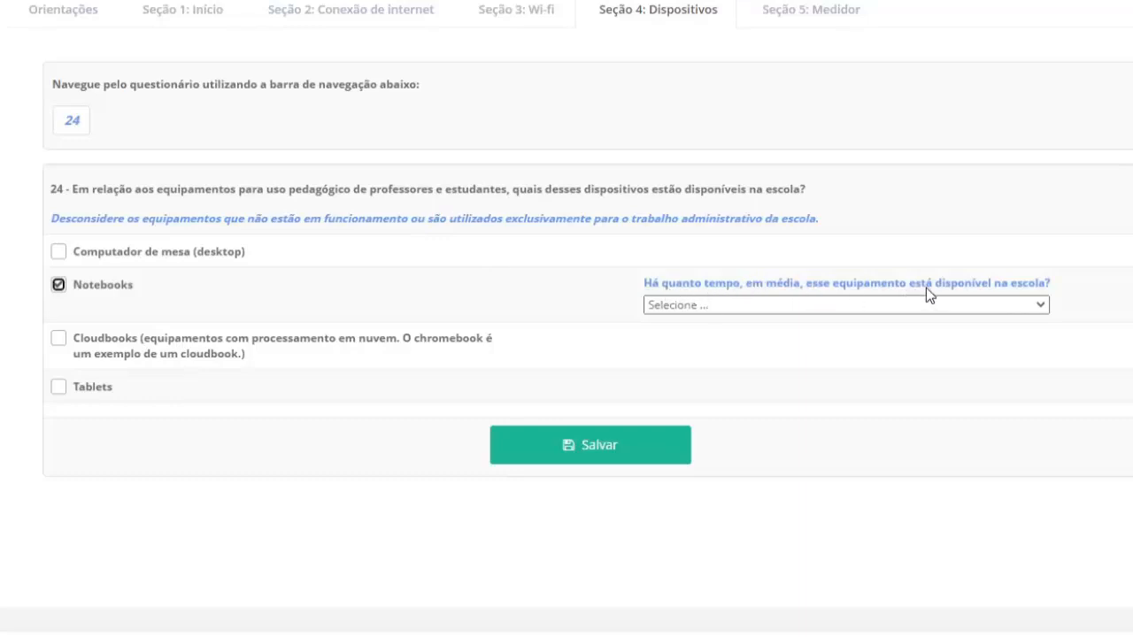
{"action": "left_click", "coordinate": [1041, 305]}
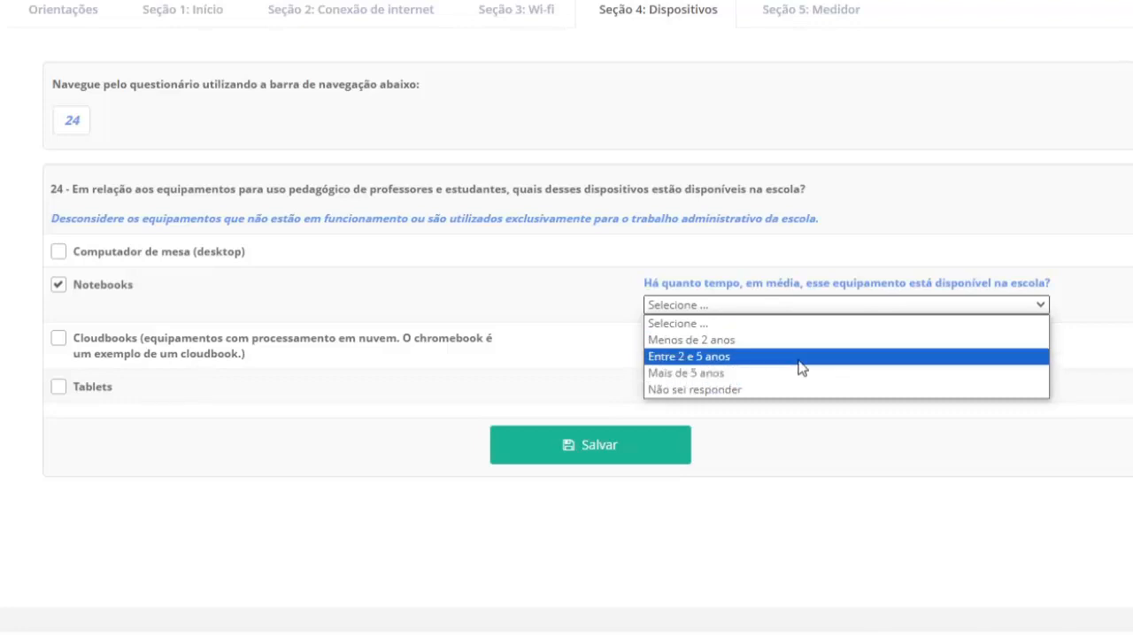
{"action": "left_click", "coordinate": [739, 358]}
{"action": "left_click", "coordinate": [574, 464]}
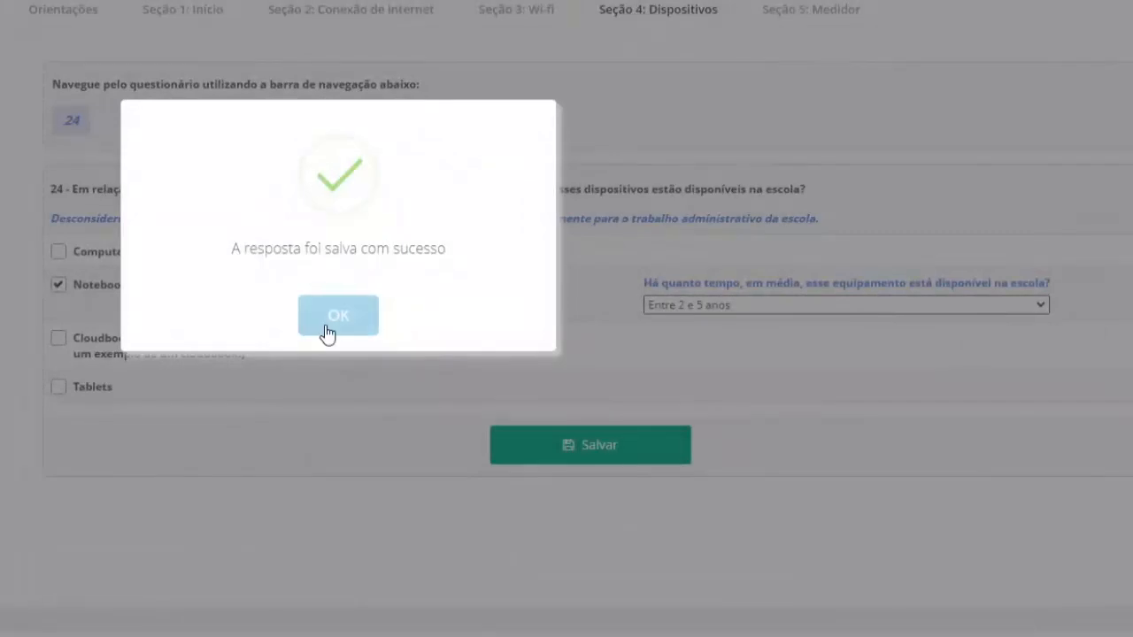
{"action": "left_click", "coordinate": [325, 328]}
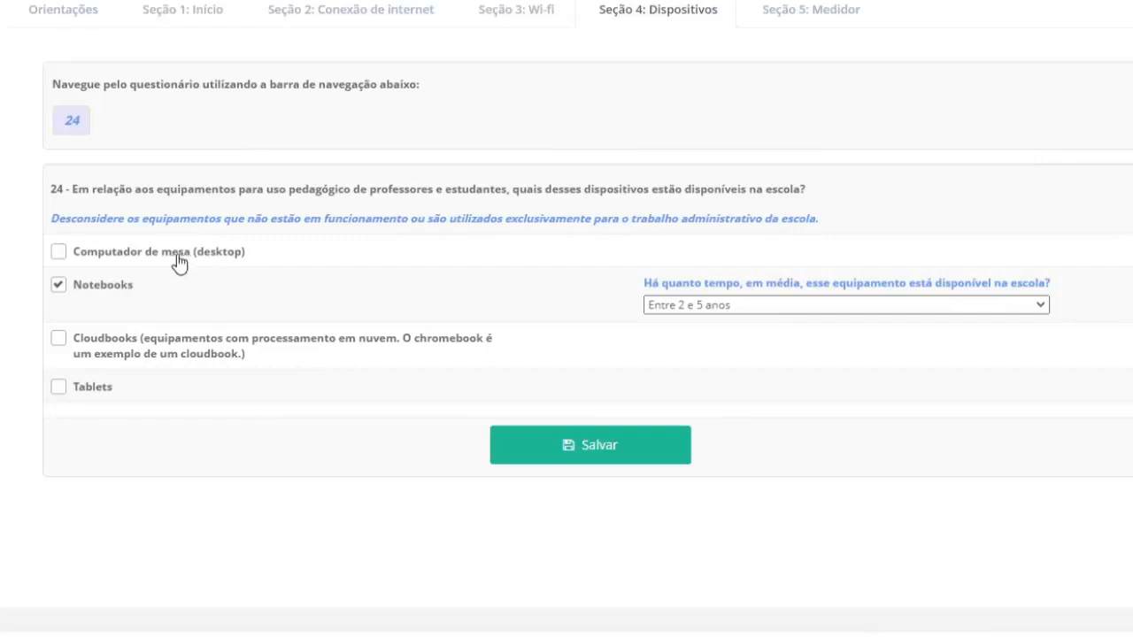
- Add "Computador de mesa (desktop)" to question 24 with an availability of "Mais de 5 anos", and save the answer
{"action": "left_click", "coordinate": [60, 254]}
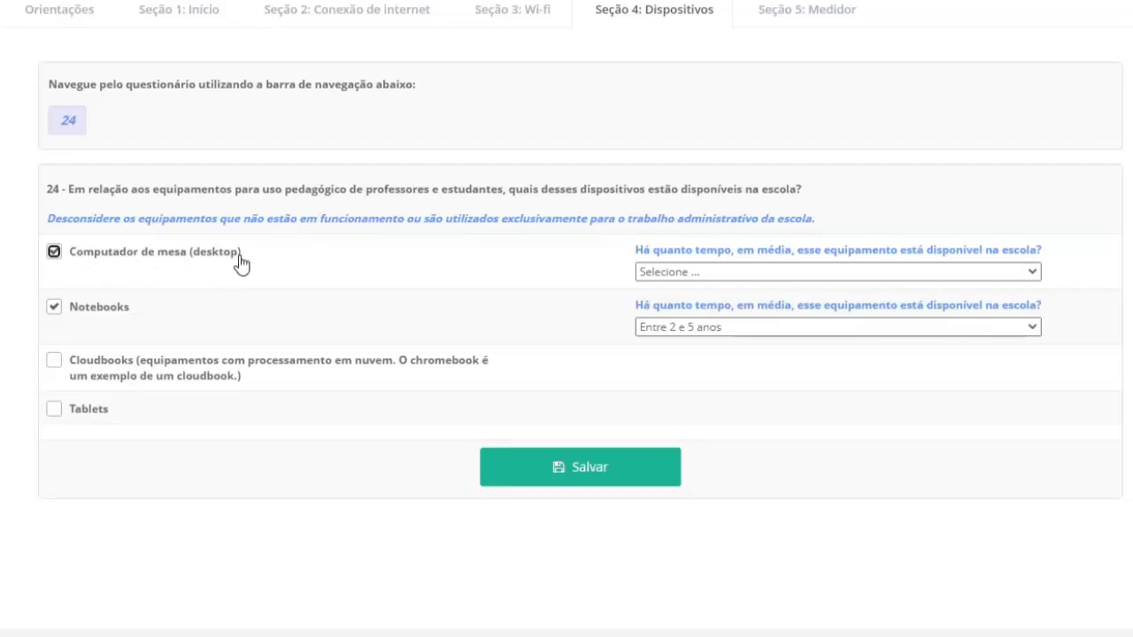
{"action": "left_click", "coordinate": [1032, 271]}
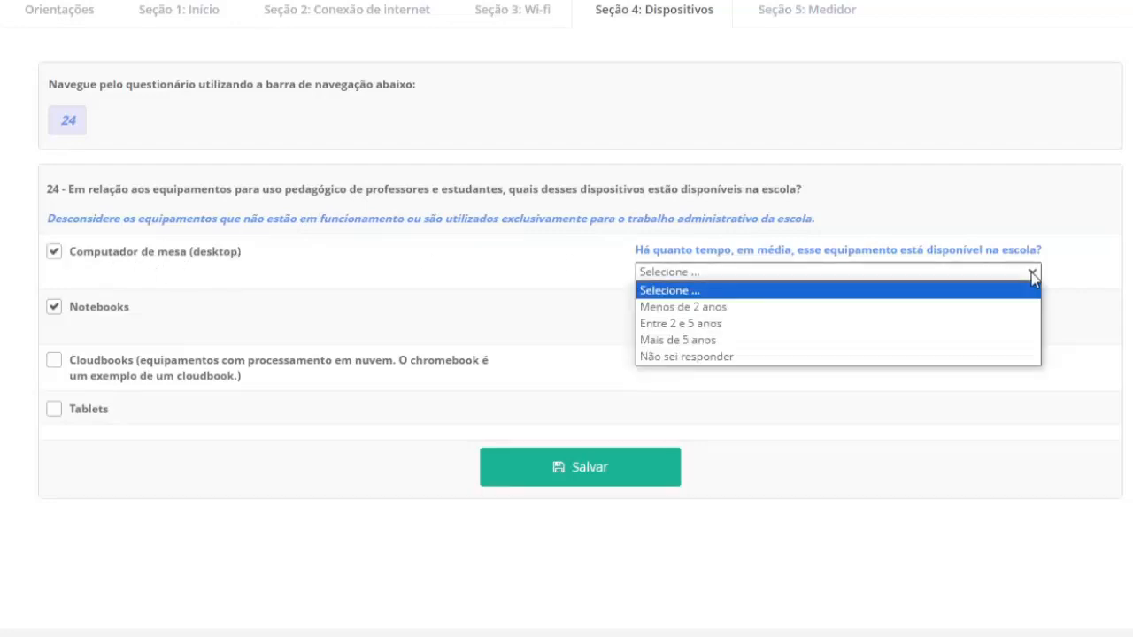
{"action": "left_click", "coordinate": [694, 341]}
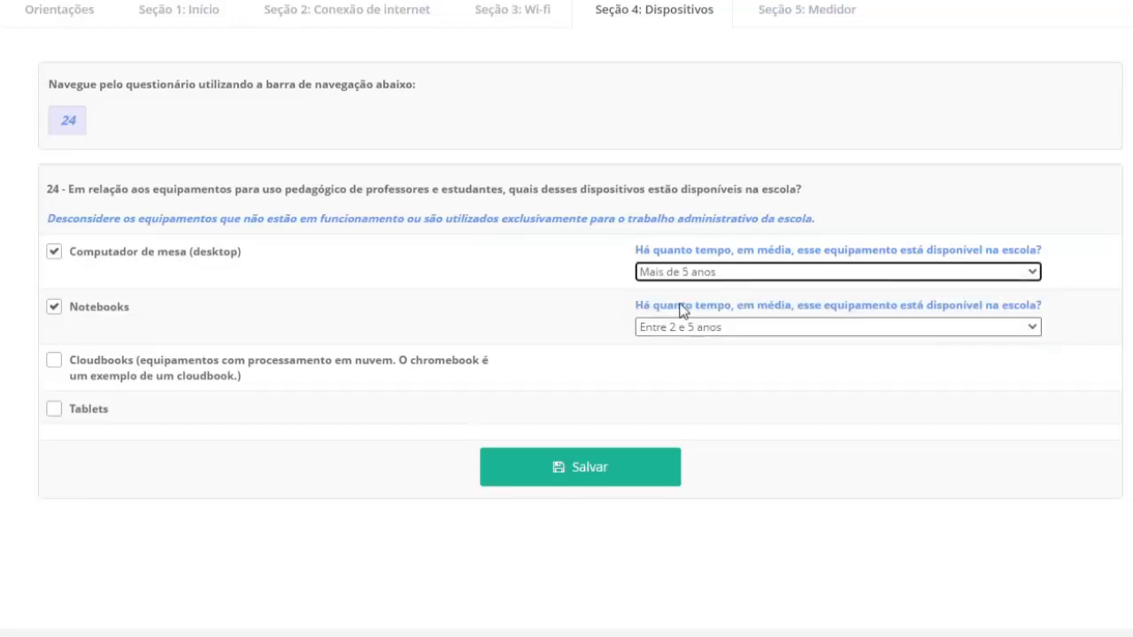
{"action": "left_click", "coordinate": [595, 477]}
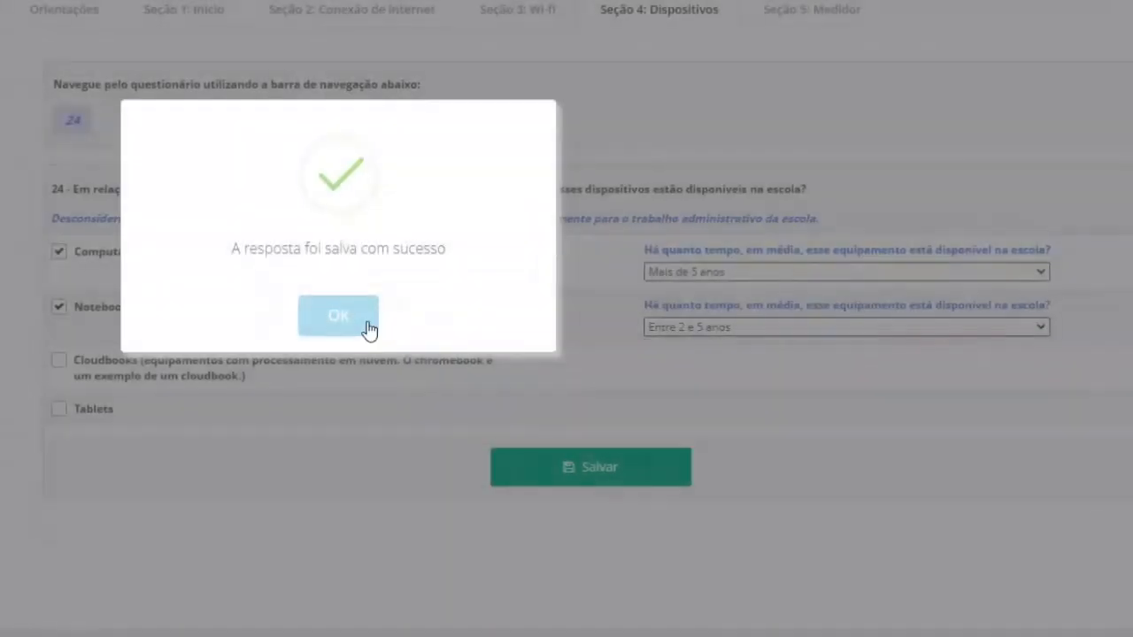
{"action": "left_click", "coordinate": [367, 324]}
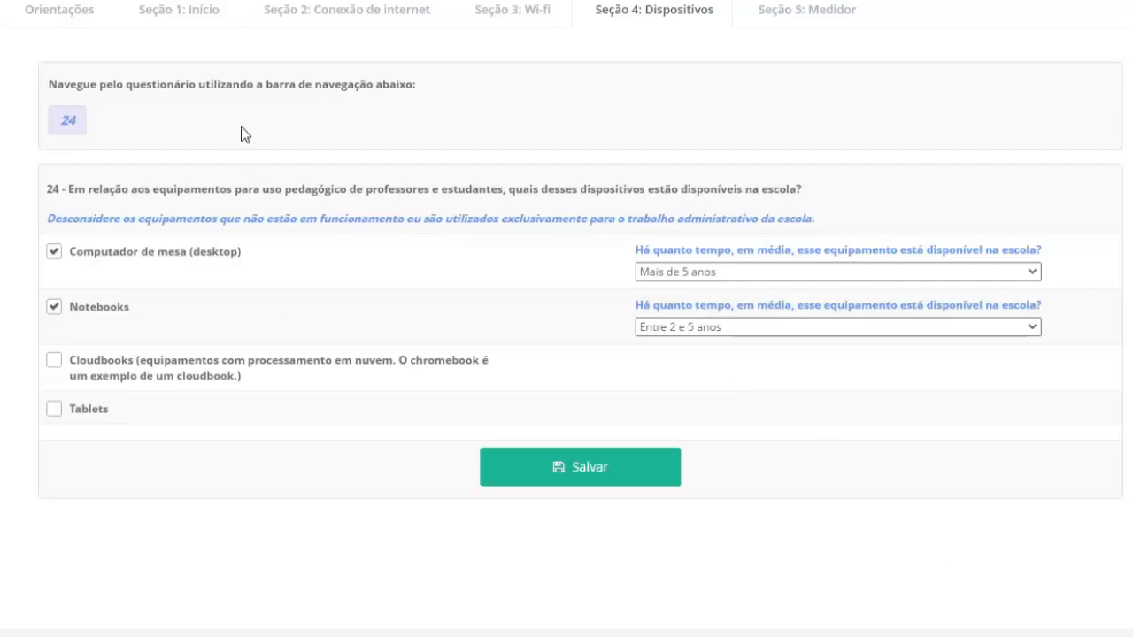
- Open Seção 5: Medidor and review the Medidor installation instructions under question 25
{"action": "left_click", "coordinate": [783, 10]}
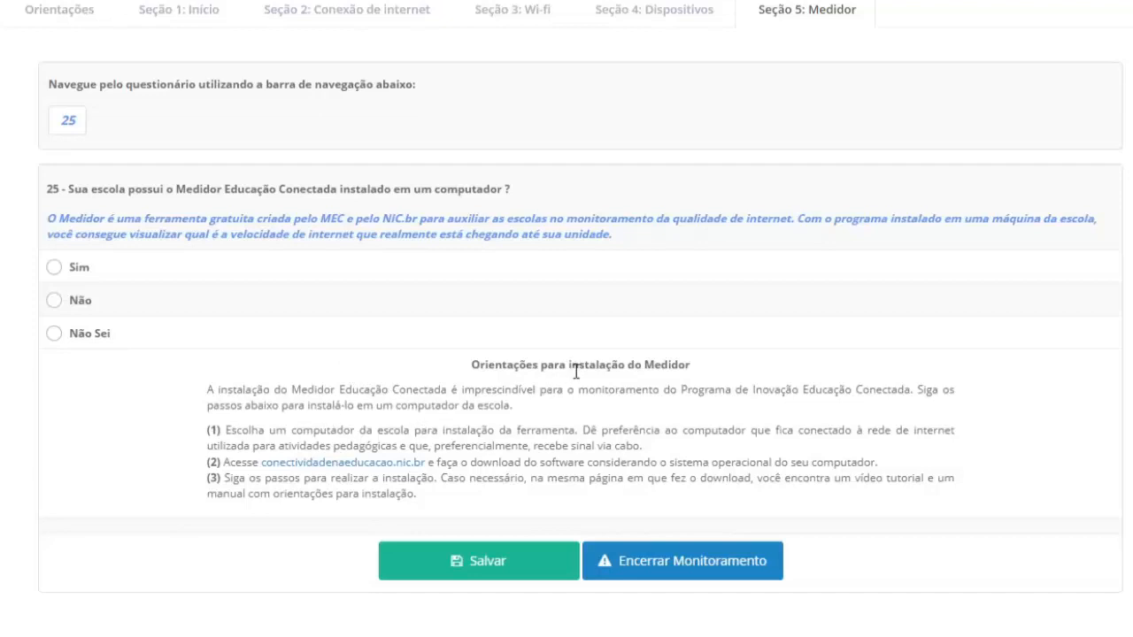
{"action": "left_click_drag", "start_coordinate": [470, 366], "coordinate": [732, 366]}
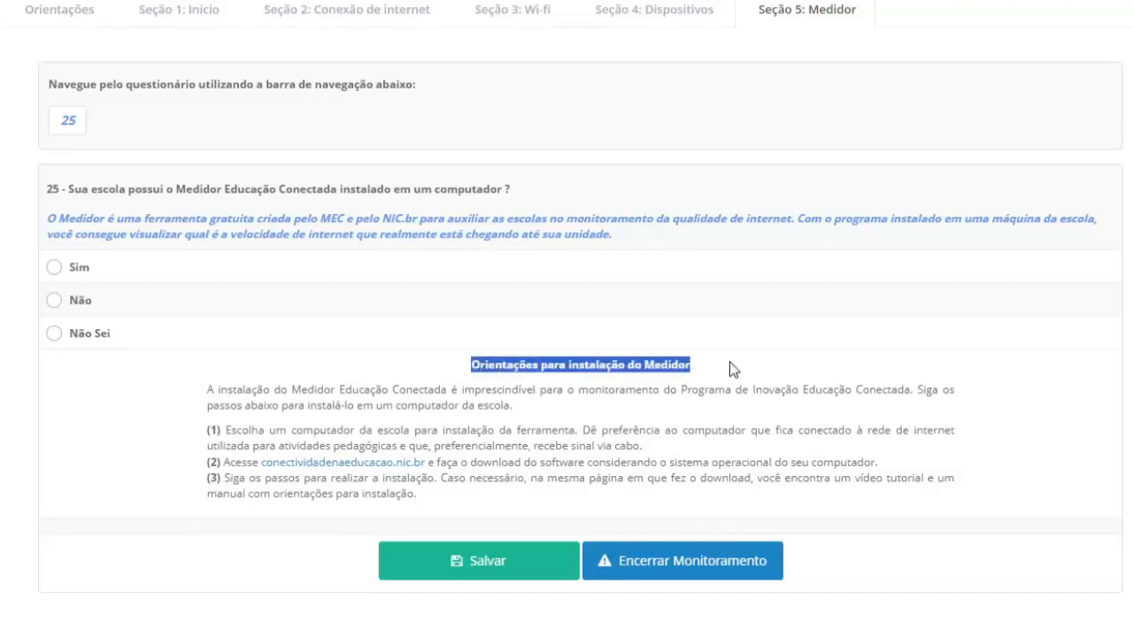
{"action": "left_click", "coordinate": [732, 366]}
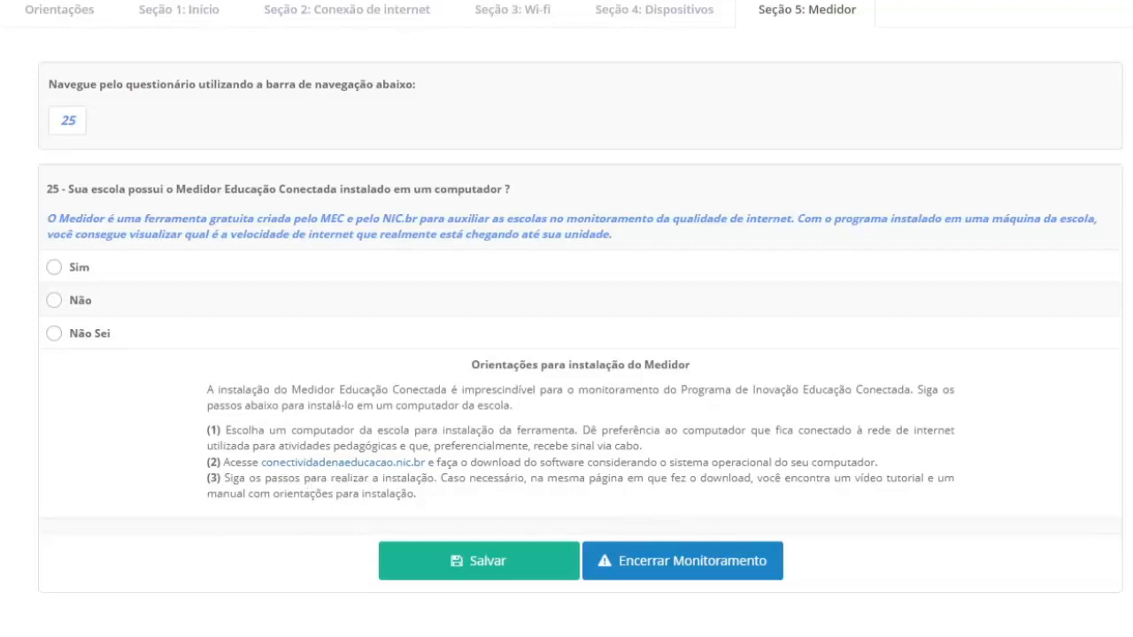
- Switch to the empty browser tab, search Google for "medidor educacaoconectada", and open the "Mapa das escolas participantes" result
{"action": "left_click", "coordinate": [300, 7]}
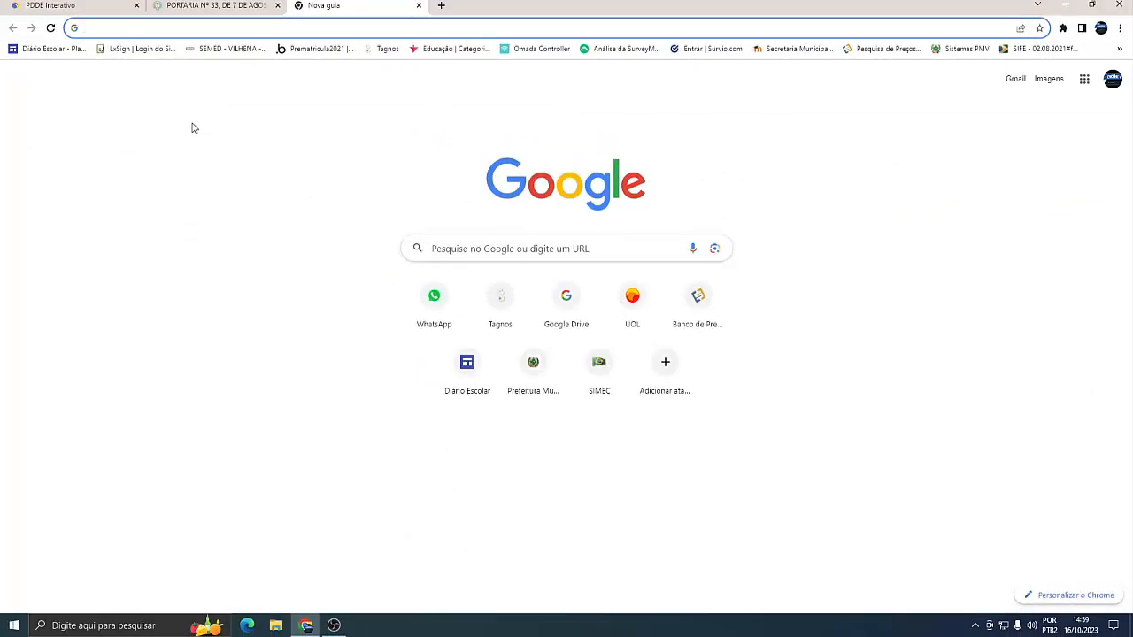
{"action": "type", "text": "medid"}
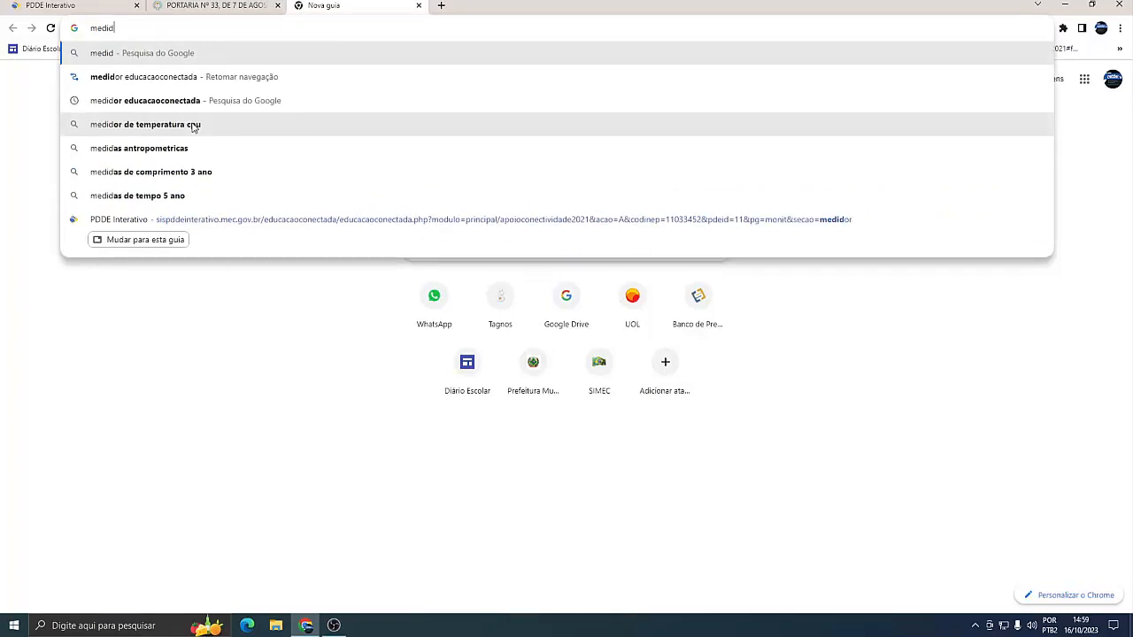
{"action": "left_click", "coordinate": [190, 105]}
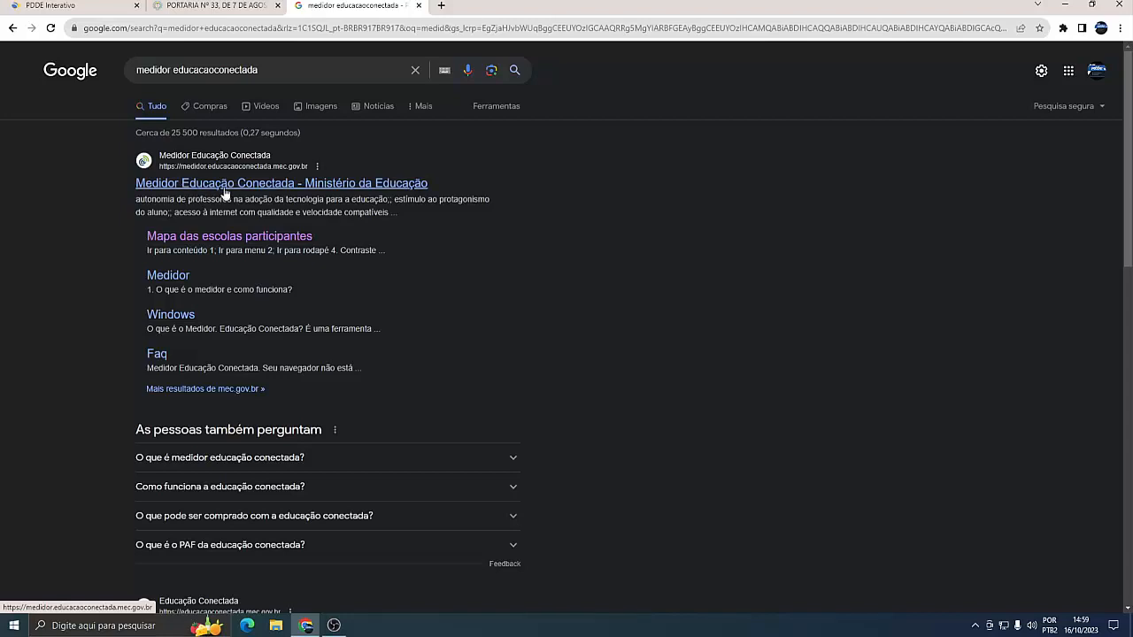
{"action": "left_click", "coordinate": [181, 241]}
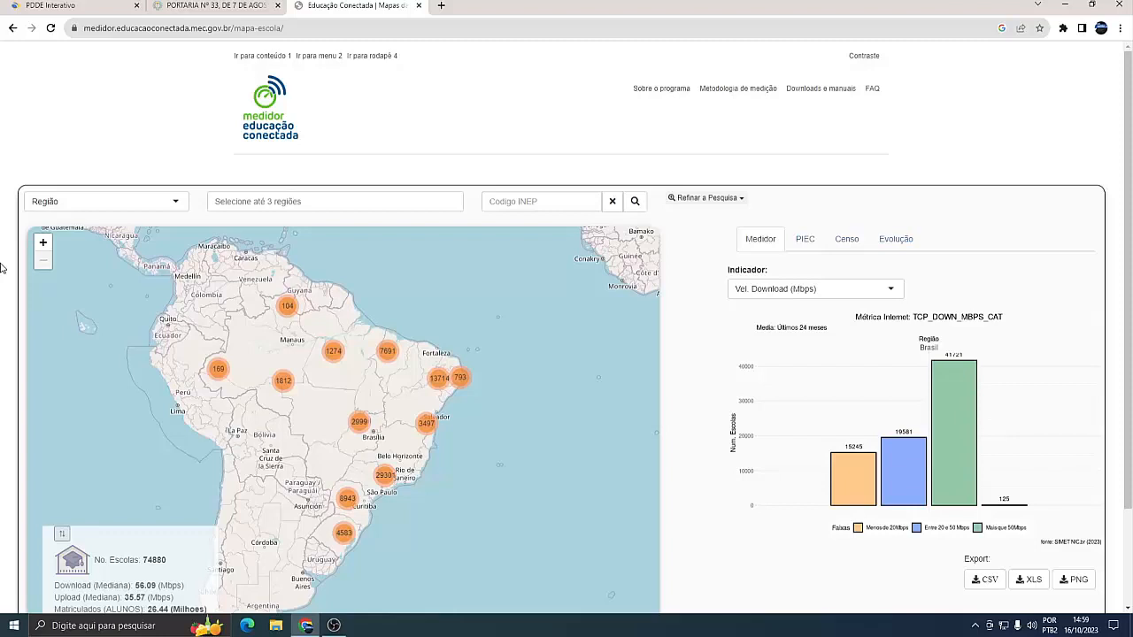
- Filter the map of participating schools by Município, choosing VILHENA - RO, and run the search
{"action": "left_click", "coordinate": [175, 201]}
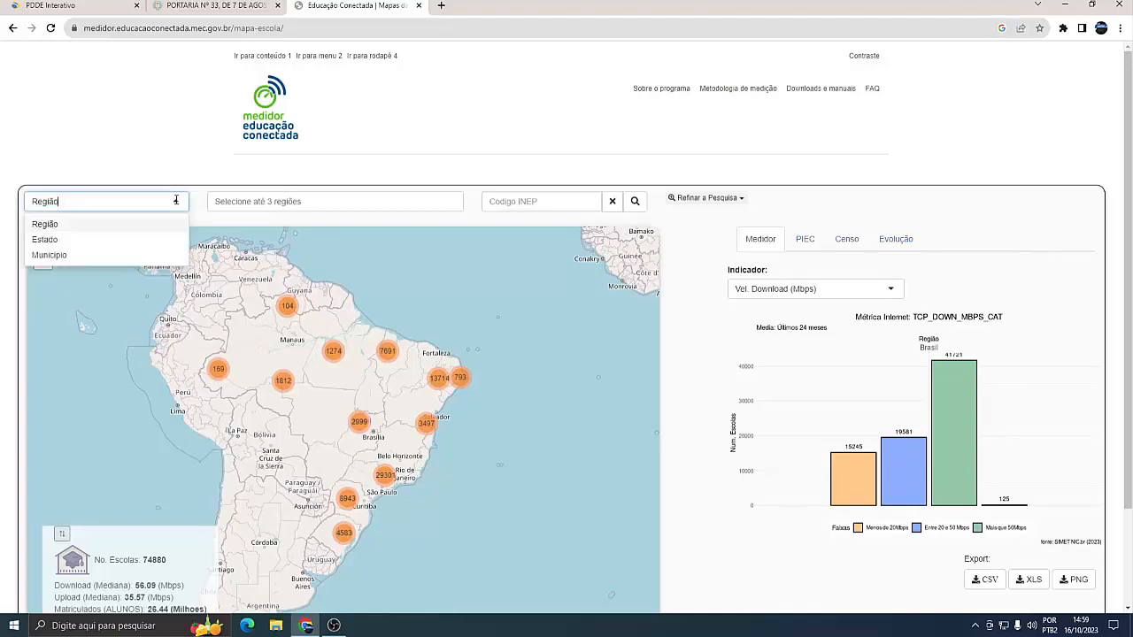
{"action": "left_click", "coordinate": [66, 255]}
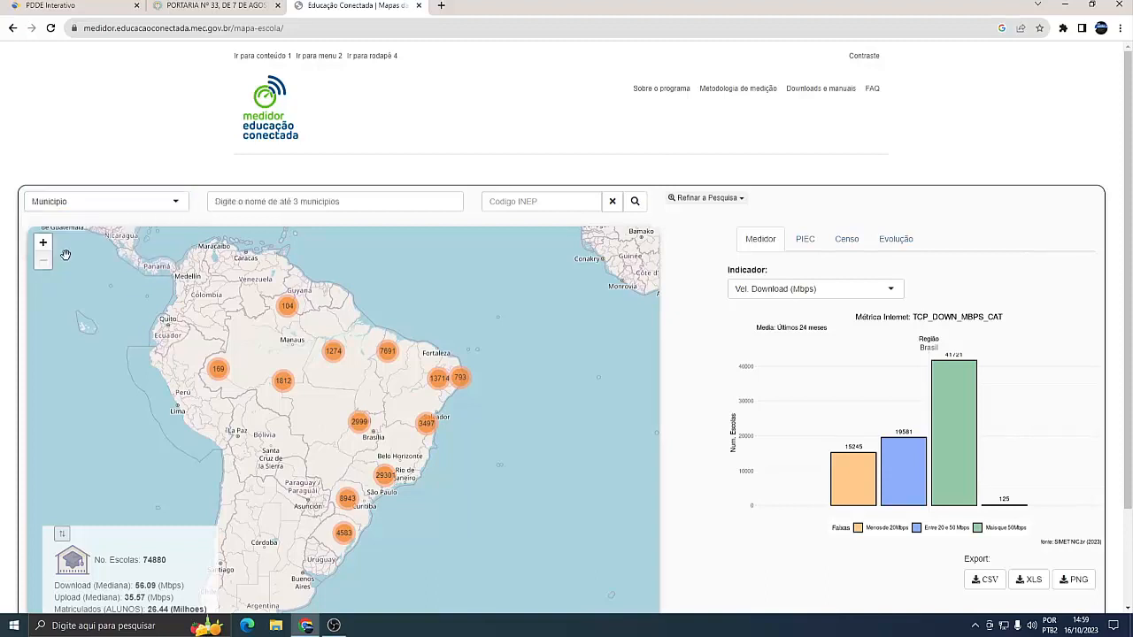
{"action": "left_click", "coordinate": [296, 200]}
{"action": "left_click", "coordinate": [305, 231]}
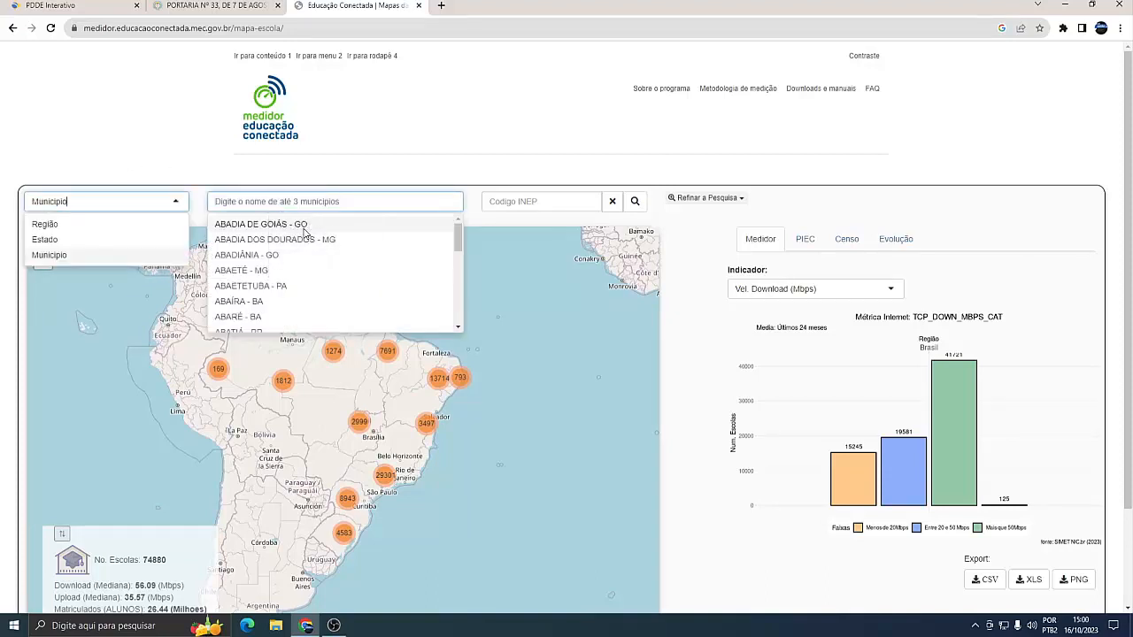
{"action": "left_click", "coordinate": [296, 202]}
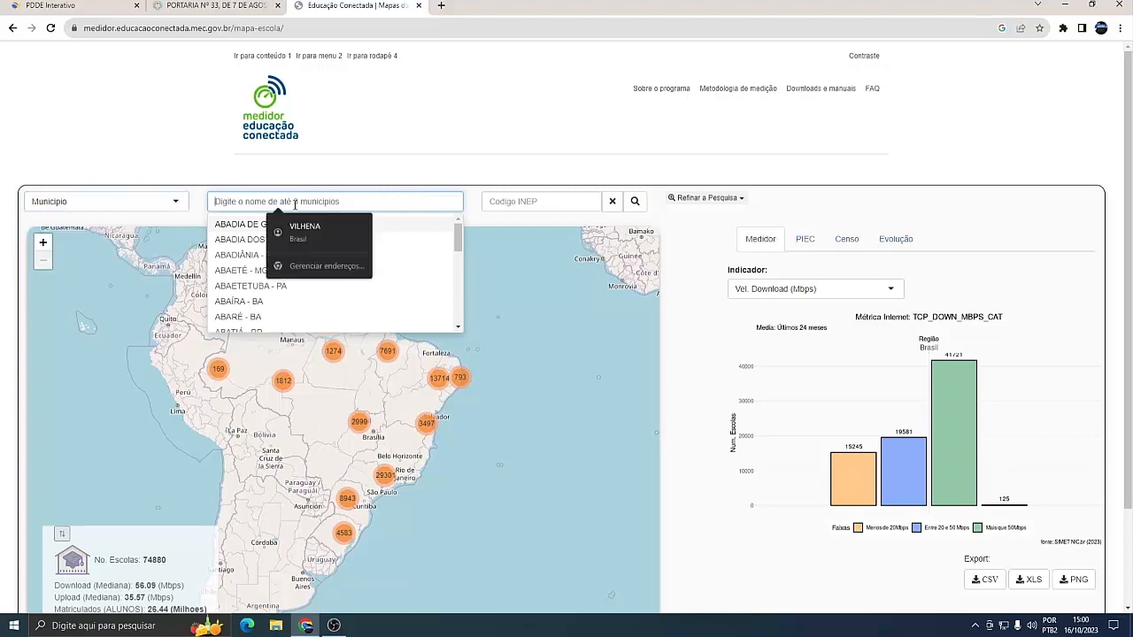
{"action": "left_click", "coordinate": [301, 231]}
{"action": "left_click", "coordinate": [329, 204]}
{"action": "type", "text": "vil"}
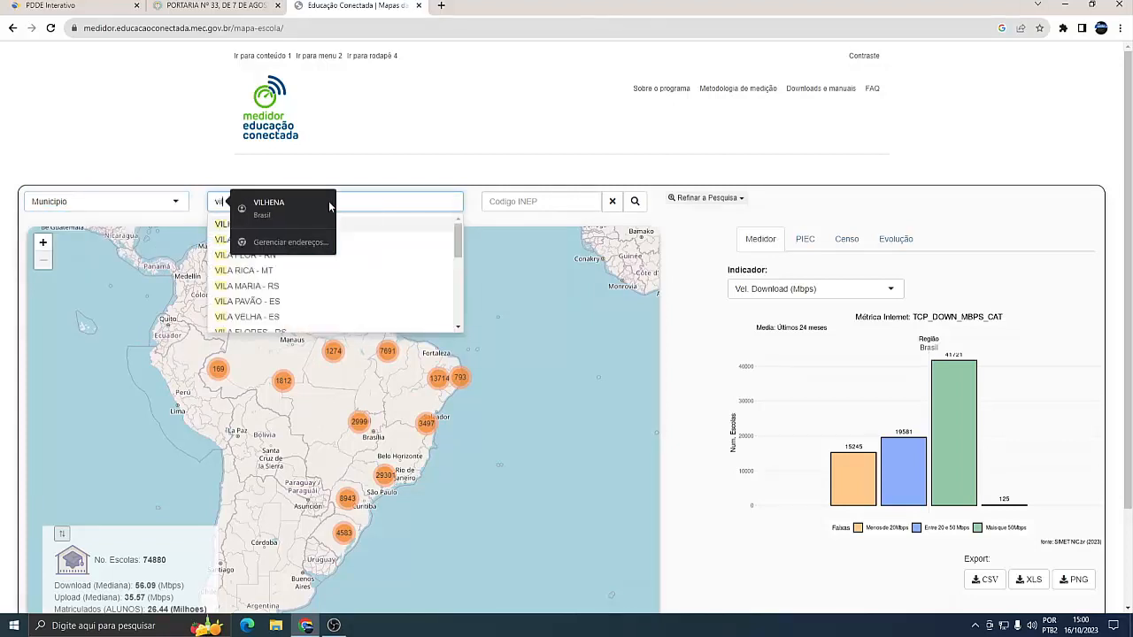
{"action": "type", "text": "hena"}
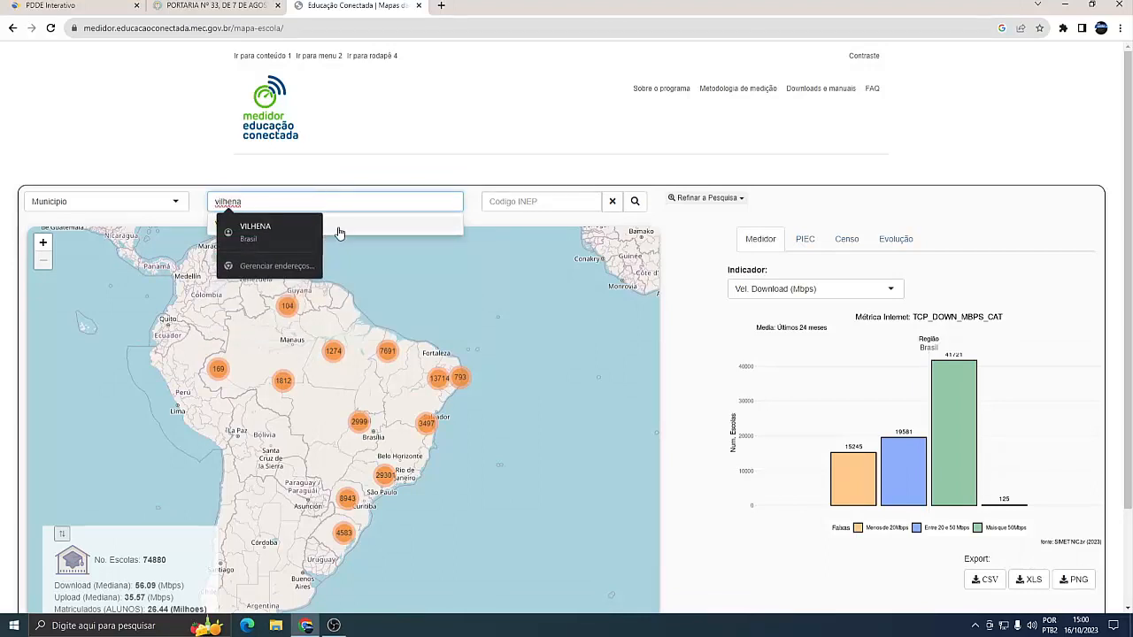
{"action": "left_click", "coordinate": [336, 229]}
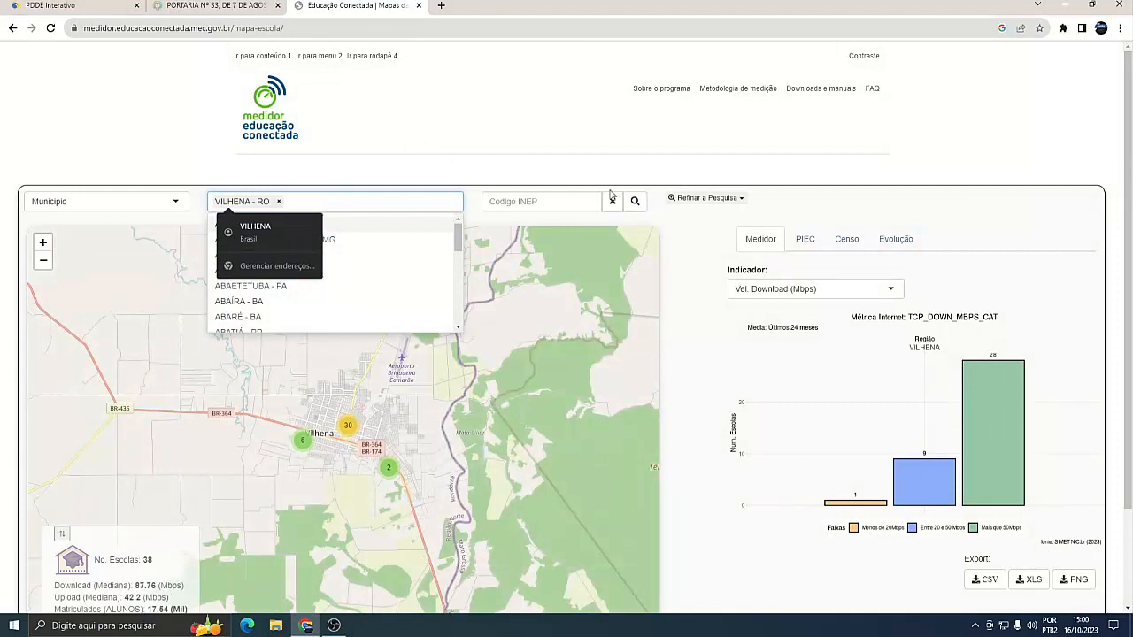
{"action": "left_click", "coordinate": [634, 201]}
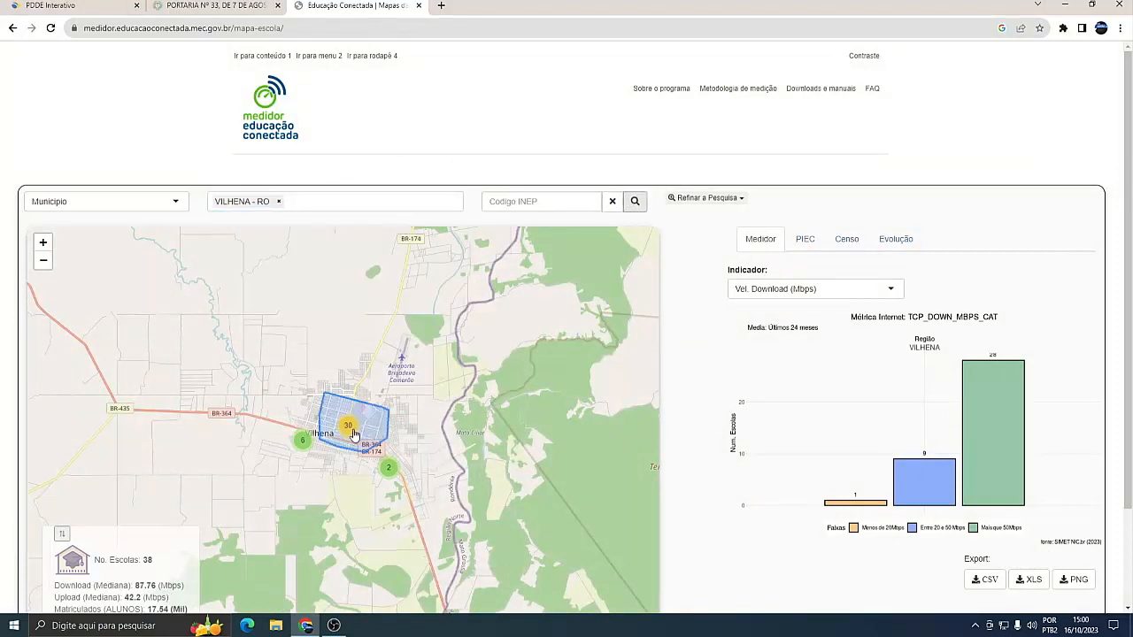
- Locate EMEF Bianca e Leonardo de Mattos Bezerra on the Vilhena map and open its additional information
{"action": "scroll", "coordinate": [333, 452], "scroll_direction": "up", "scroll_amount": 2}
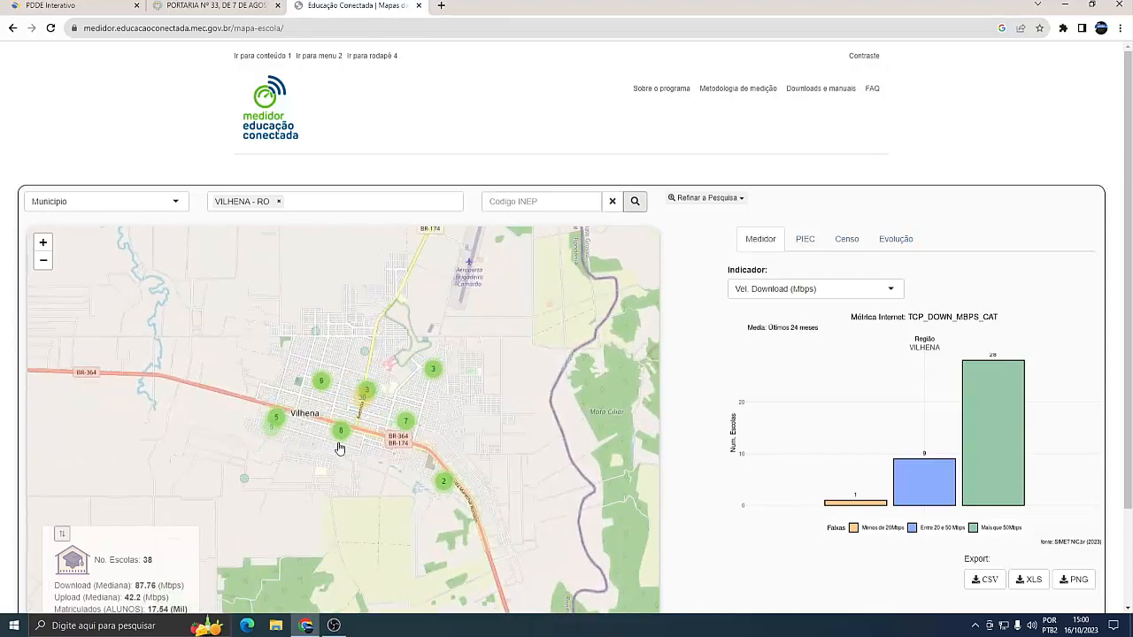
{"action": "scroll", "coordinate": [394, 399], "scroll_direction": "up", "scroll_amount": 2}
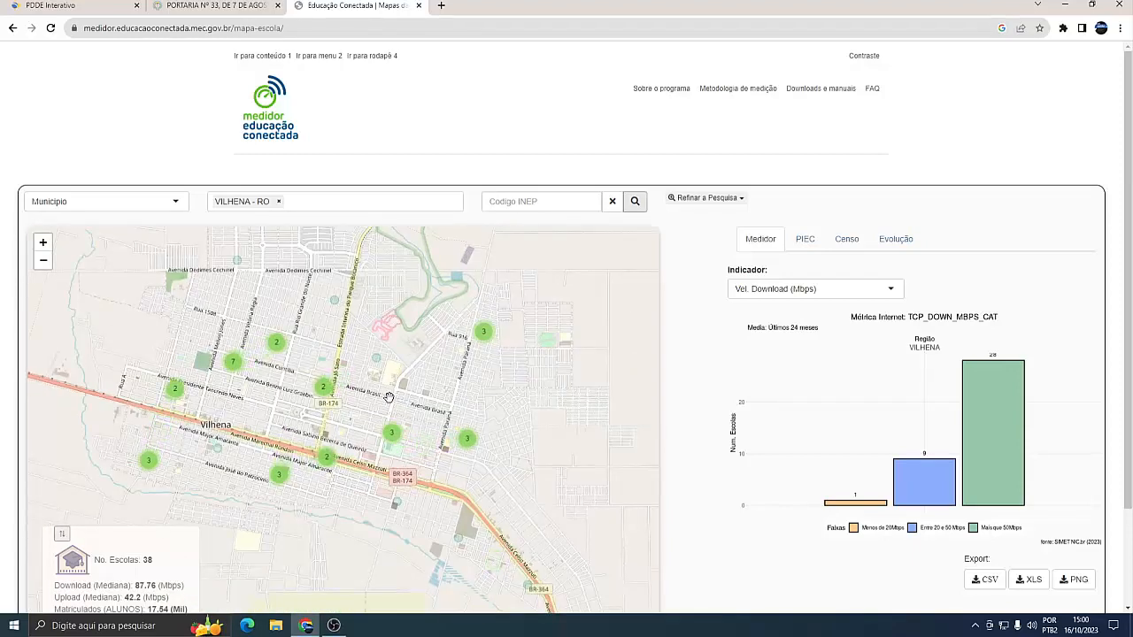
{"action": "left_click_drag", "start_coordinate": [309, 543], "coordinate": [339, 473]}
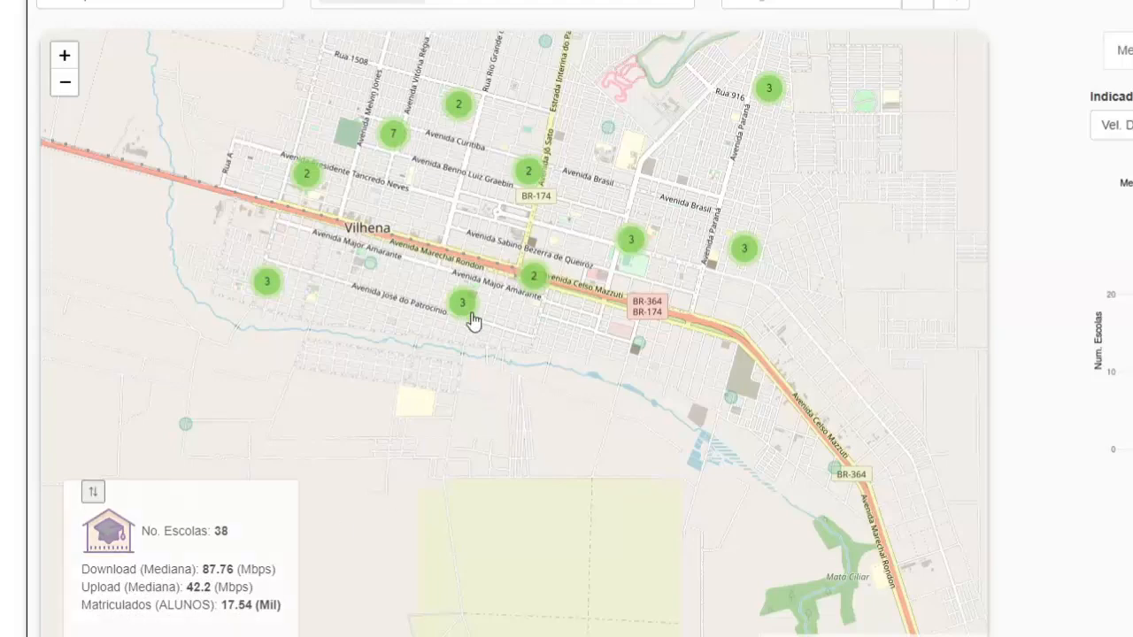
{"action": "left_click_drag", "start_coordinate": [601, 169], "coordinate": [576, 245]}
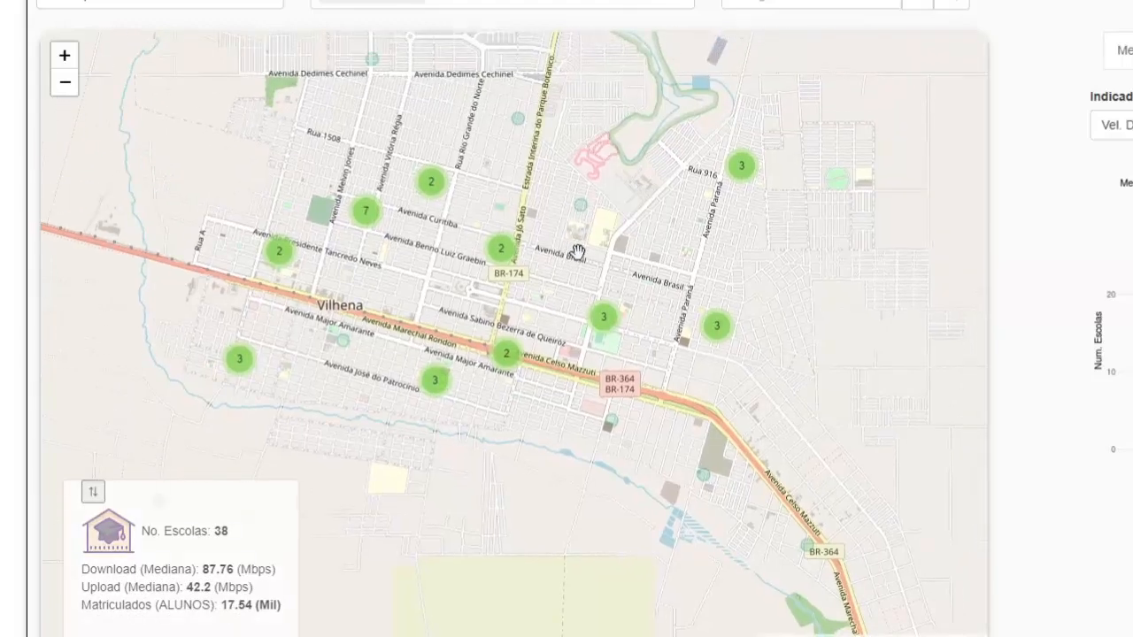
{"action": "scroll", "coordinate": [576, 248], "scroll_direction": "up", "scroll_amount": 1}
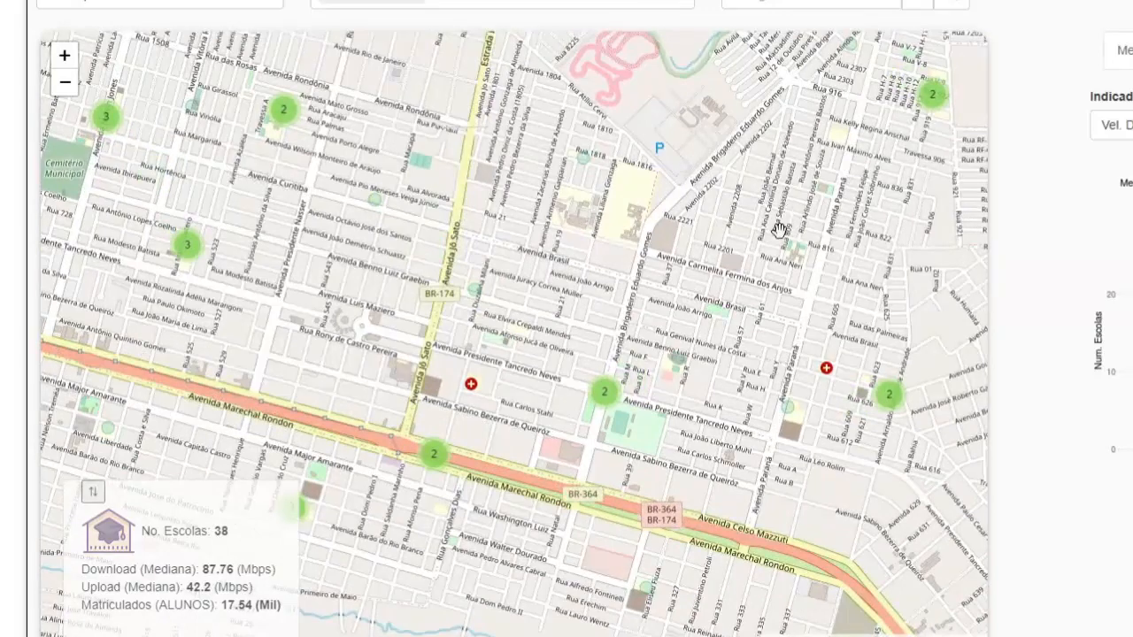
{"action": "left_click_drag", "start_coordinate": [804, 248], "coordinate": [665, 324]}
{"action": "left_click_drag", "start_coordinate": [794, 215], "coordinate": [708, 242]}
{"action": "scroll", "coordinate": [668, 199], "scroll_direction": "up", "scroll_amount": 2}
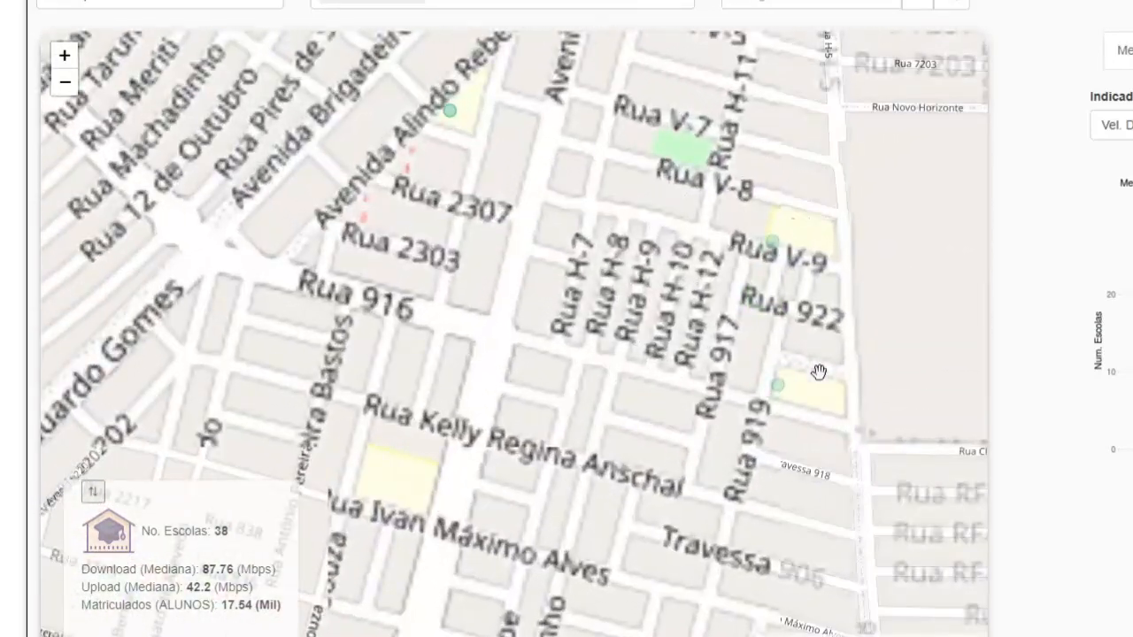
{"action": "left_click_drag", "start_coordinate": [850, 313], "coordinate": [786, 255]}
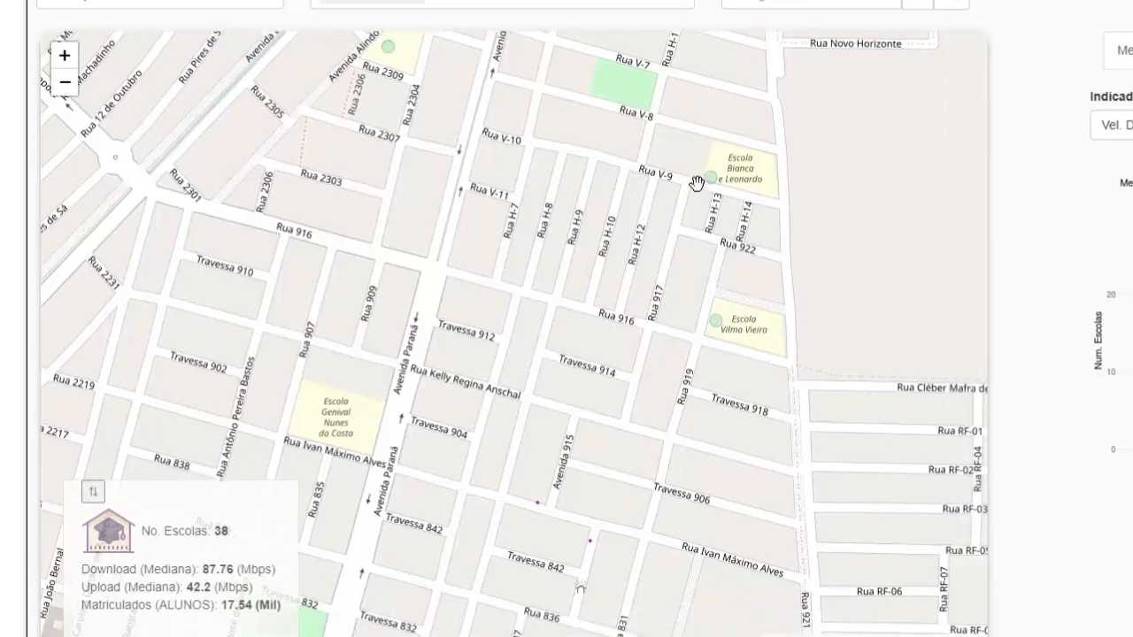
{"action": "left_click_drag", "start_coordinate": [595, 179], "coordinate": [667, 251]}
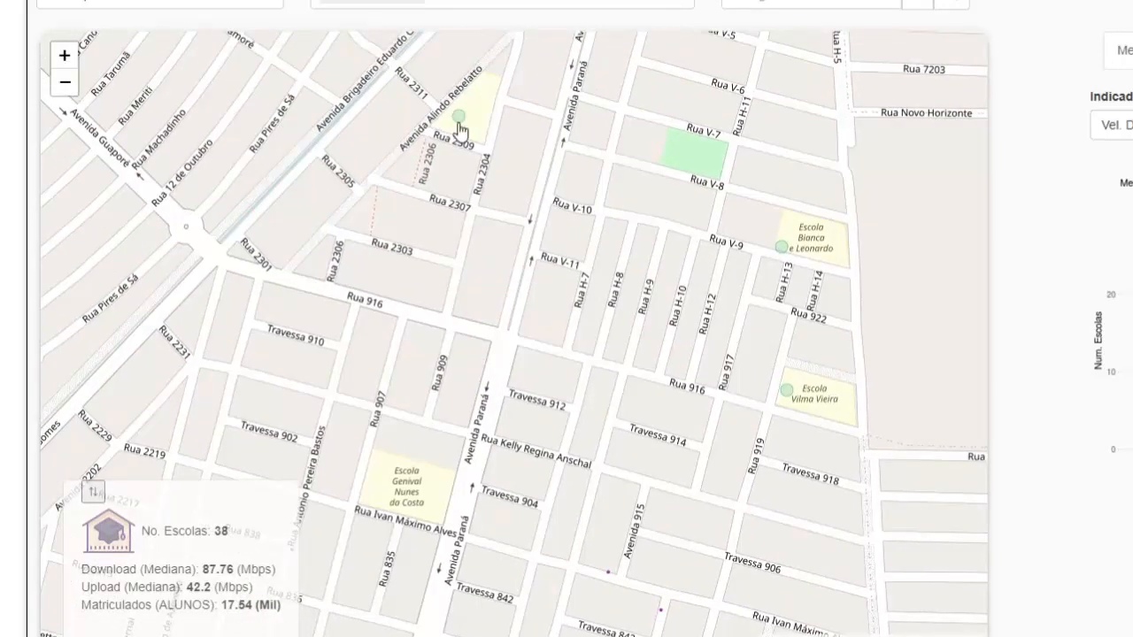
{"action": "left_click", "coordinate": [783, 251]}
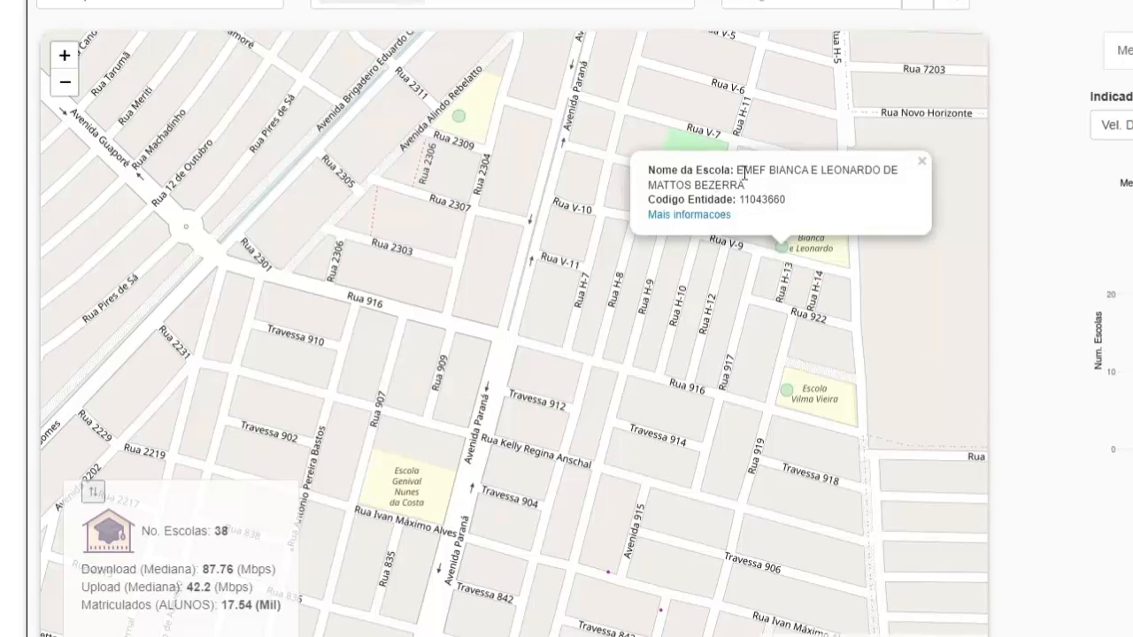
{"action": "left_click", "coordinate": [690, 215]}
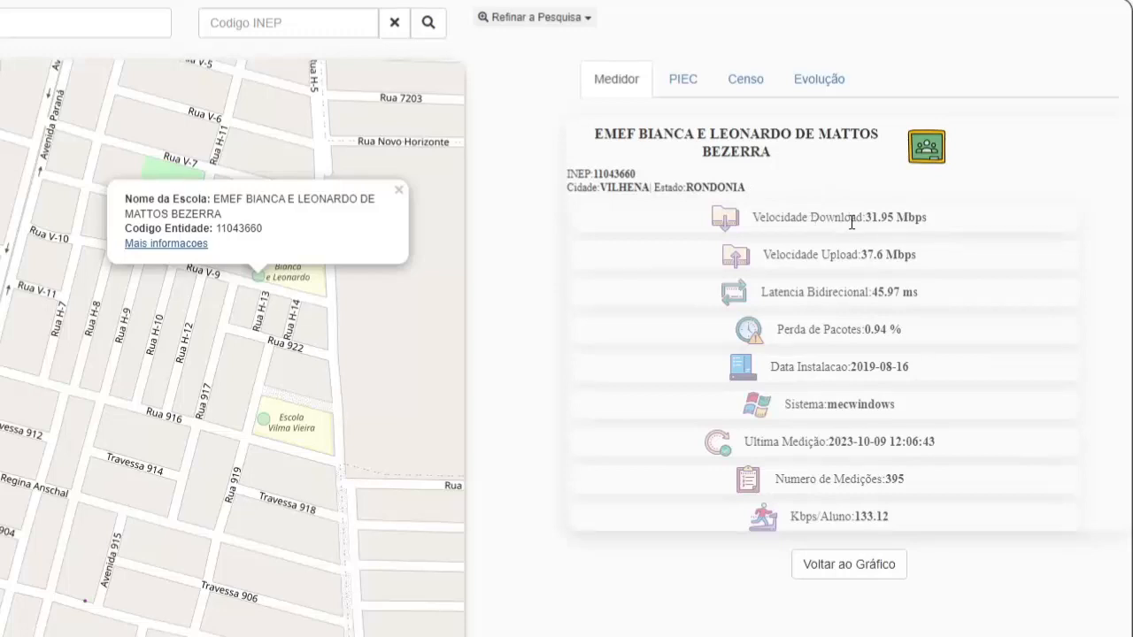
- Examine the school's Medidor speeds, latency, installation date, last measurement date and time, and number of measurements
{"action": "left_click_drag", "start_coordinate": [869, 218], "coordinate": [890, 212]}
{"action": "left_click", "coordinate": [901, 218]}
{"action": "left_click_drag", "start_coordinate": [863, 255], "coordinate": [882, 255]}
{"action": "left_click", "coordinate": [843, 299]}
{"action": "left_click_drag", "start_coordinate": [910, 366], "coordinate": [902, 366]}
{"action": "left_click", "coordinate": [868, 370]}
{"action": "left_click_drag", "start_coordinate": [749, 442], "coordinate": [828, 447]}
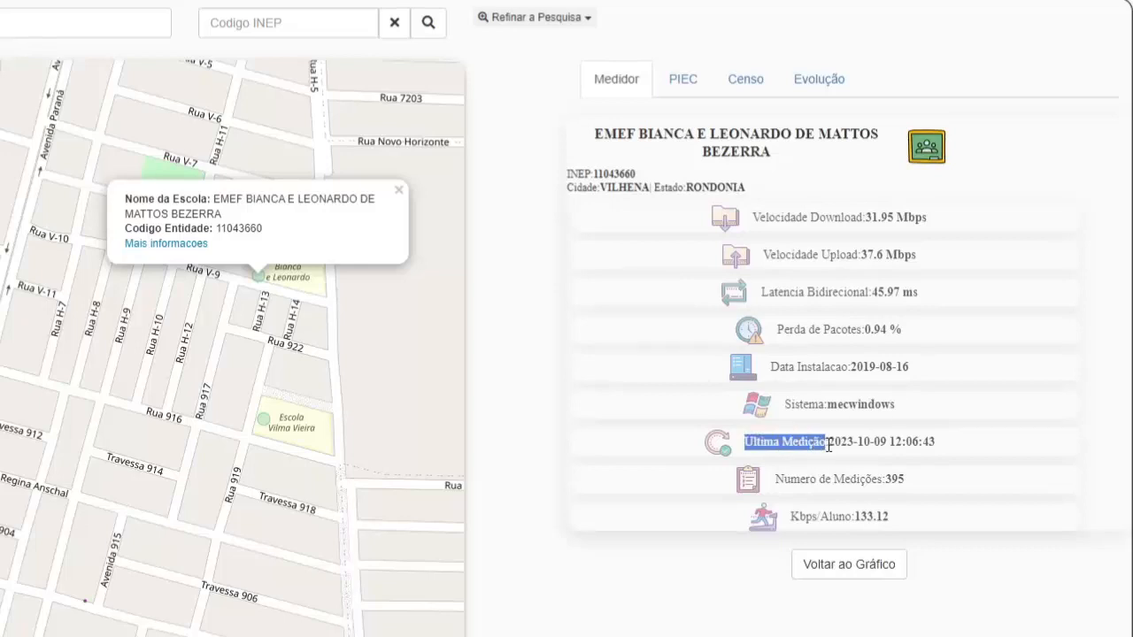
{"action": "left_click", "coordinate": [871, 457]}
{"action": "left_click_drag", "start_coordinate": [886, 445], "coordinate": [923, 441]}
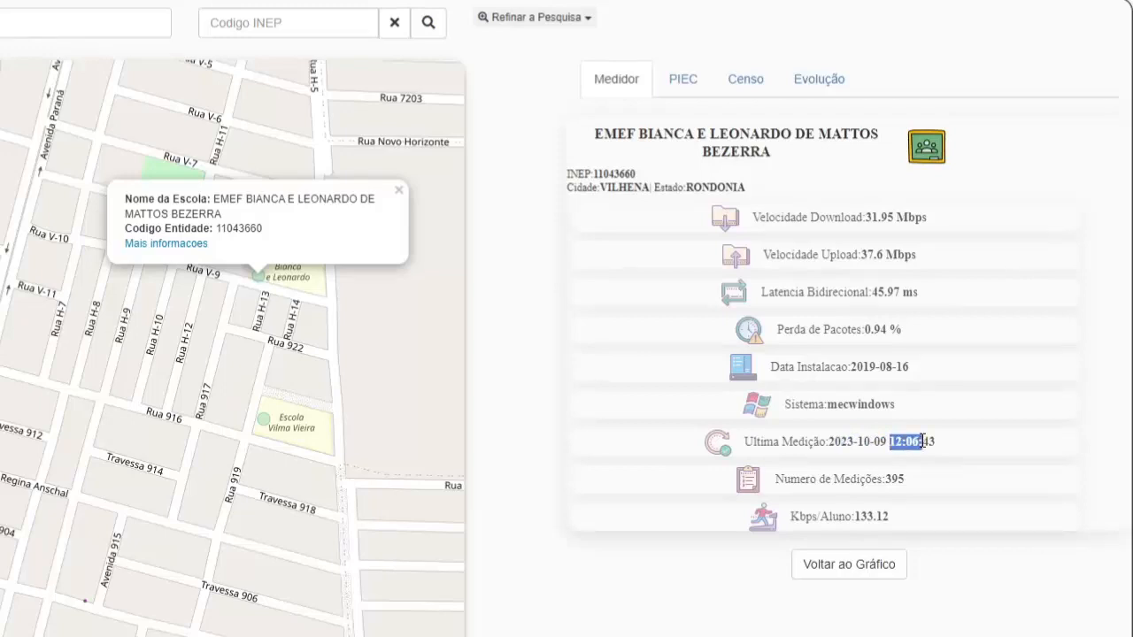
{"action": "left_click", "coordinate": [885, 445]}
{"action": "left_click_drag", "start_coordinate": [885, 481], "coordinate": [911, 483]}
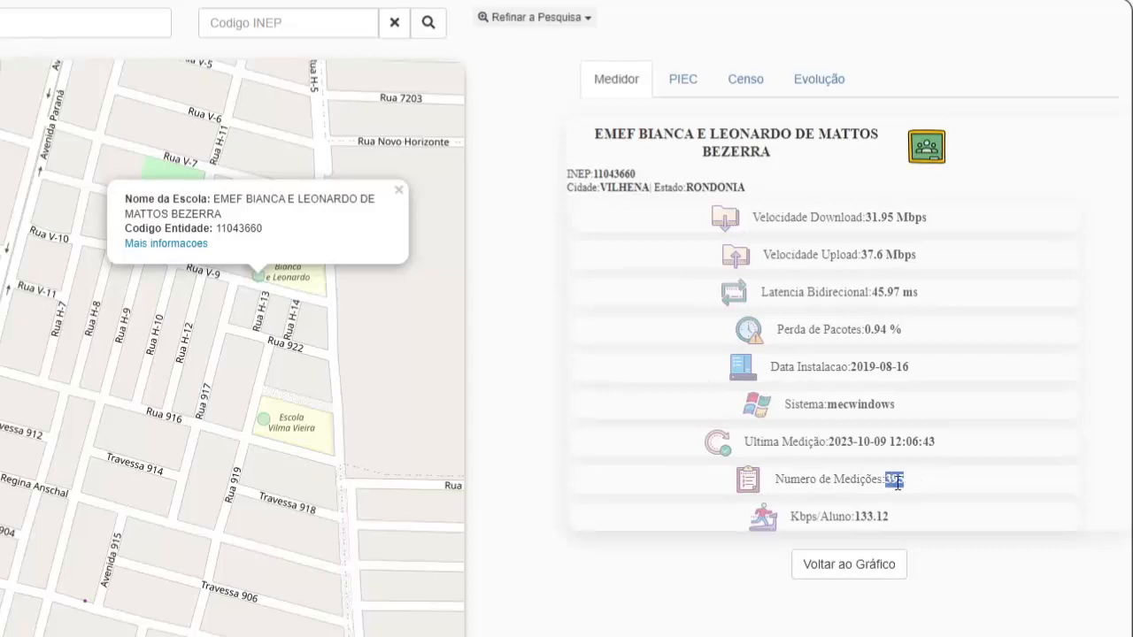
{"action": "left_click", "coordinate": [897, 484]}
- Examine the school's Kbps/Aluno indicator and compare it with the download and upload speeds
{"action": "left_click_drag", "start_coordinate": [854, 516], "coordinate": [875, 515]}
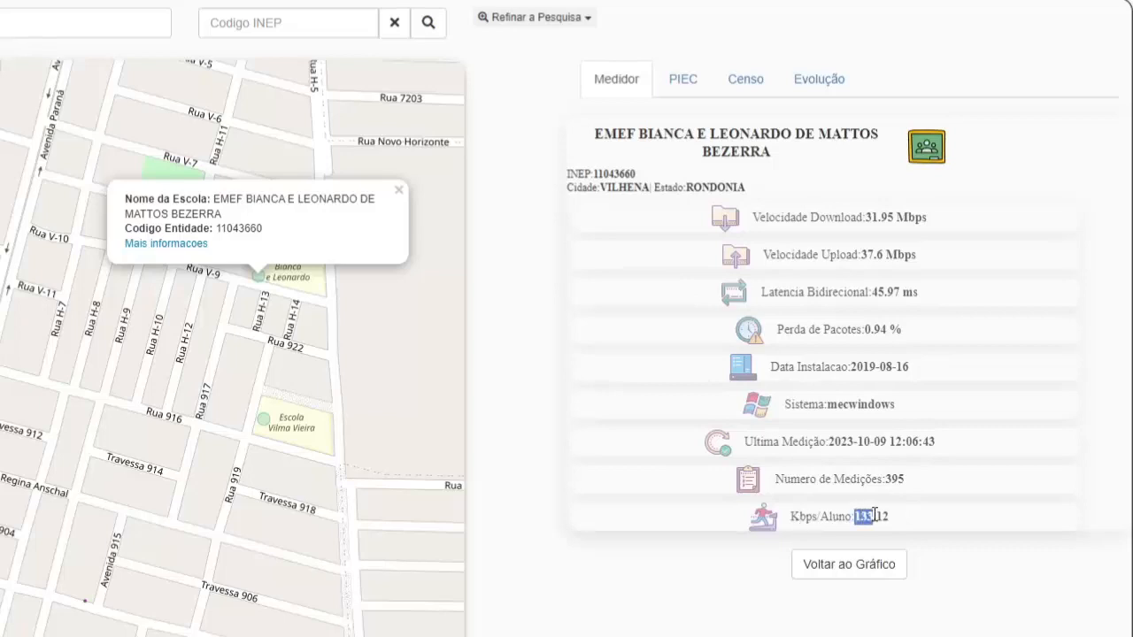
{"action": "left_click", "coordinate": [767, 531]}
{"action": "left_click_drag", "start_coordinate": [790, 517], "coordinate": [851, 513]}
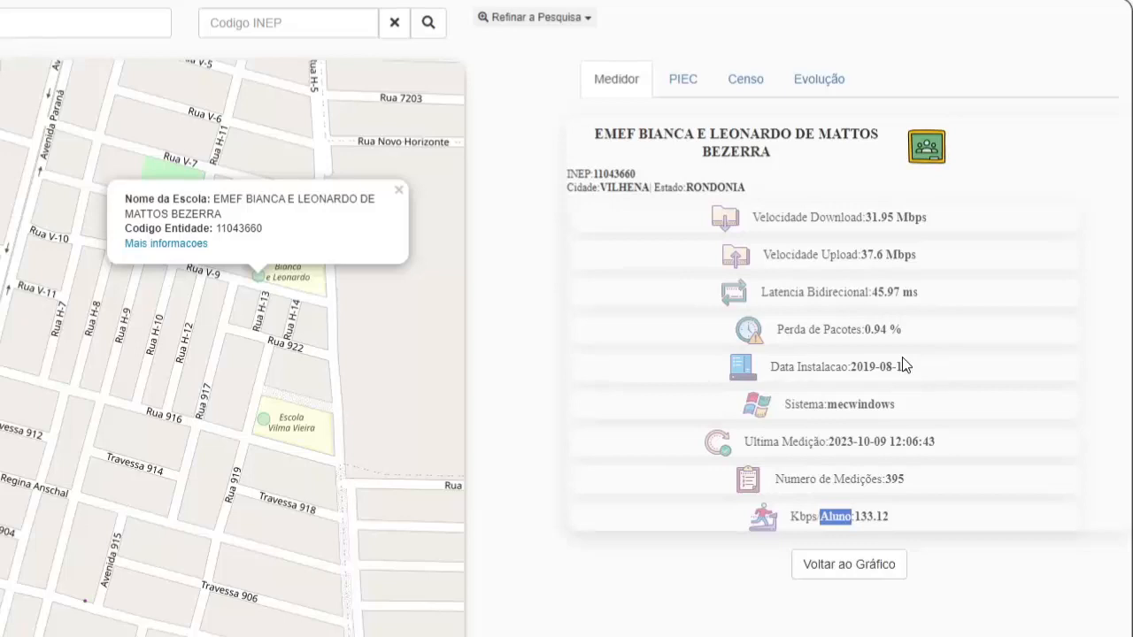
{"action": "left_click", "coordinate": [867, 532]}
{"action": "left_click_drag", "start_coordinate": [791, 519], "coordinate": [820, 521]}
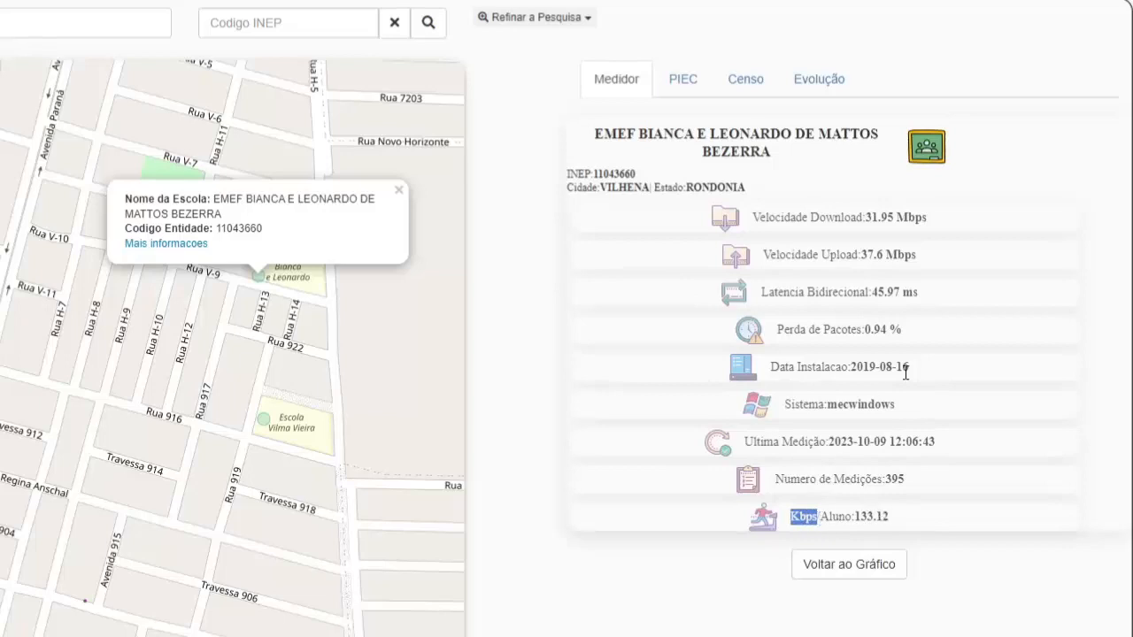
{"action": "left_click", "coordinate": [855, 345]}
{"action": "left_click_drag", "start_coordinate": [865, 219], "coordinate": [896, 223]}
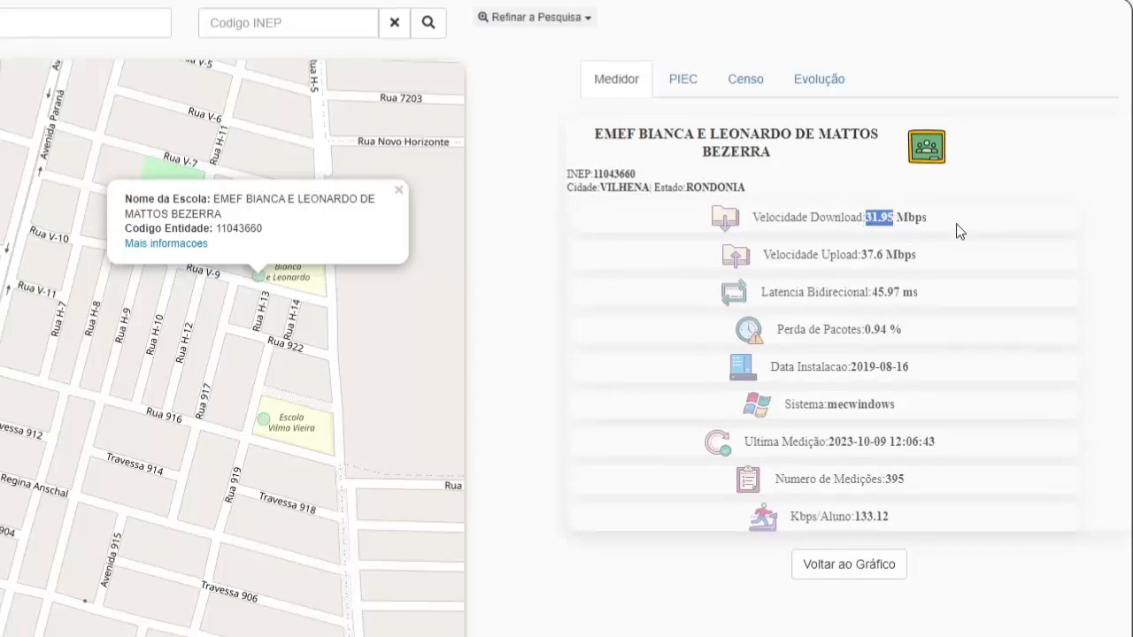
{"action": "left_click", "coordinate": [896, 254]}
{"action": "double_click", "coordinate": [864, 254]}
{"action": "left_click", "coordinate": [843, 254]}
- Close this school's map popup and open the additional information of EMEF Profª Vilma Vieira
{"action": "left_click", "coordinate": [398, 194]}
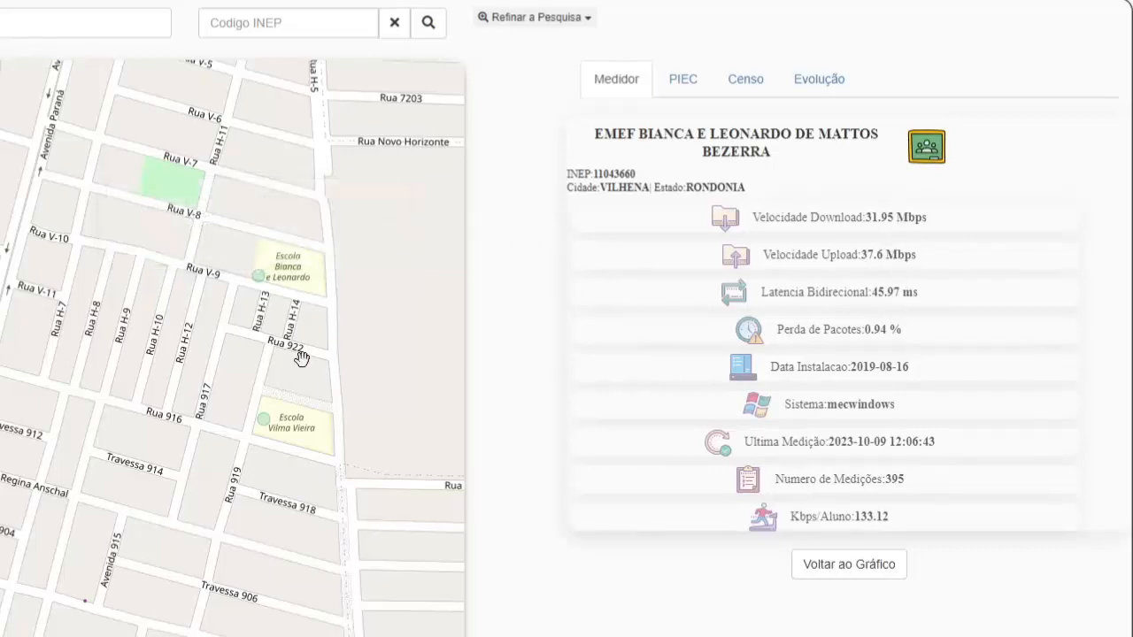
{"action": "left_click", "coordinate": [264, 430]}
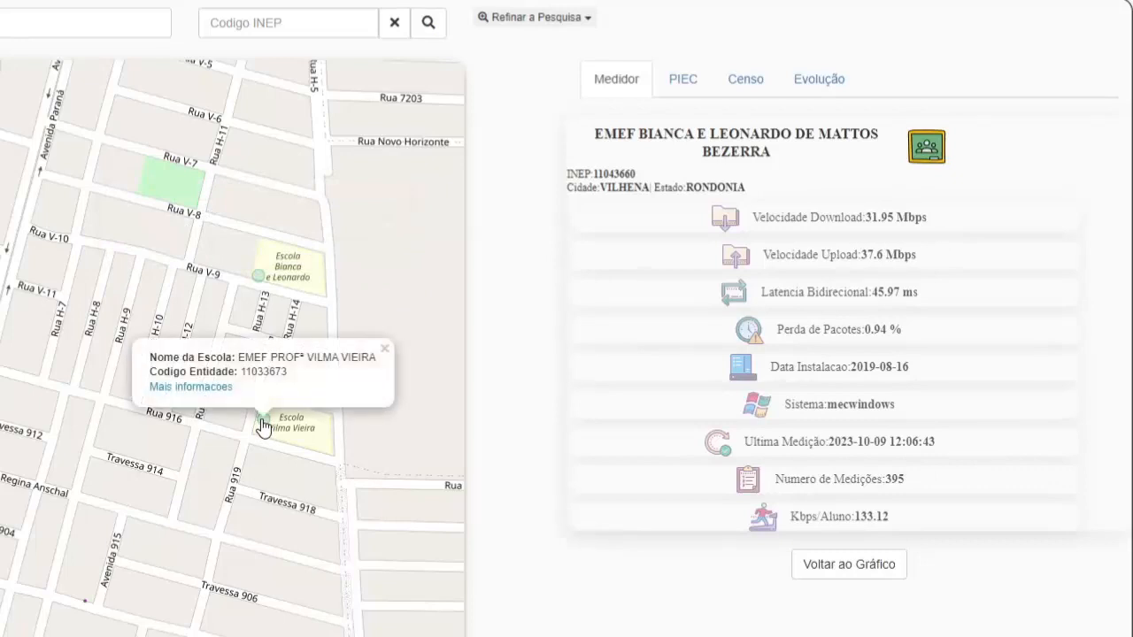
{"action": "left_click", "coordinate": [210, 392]}
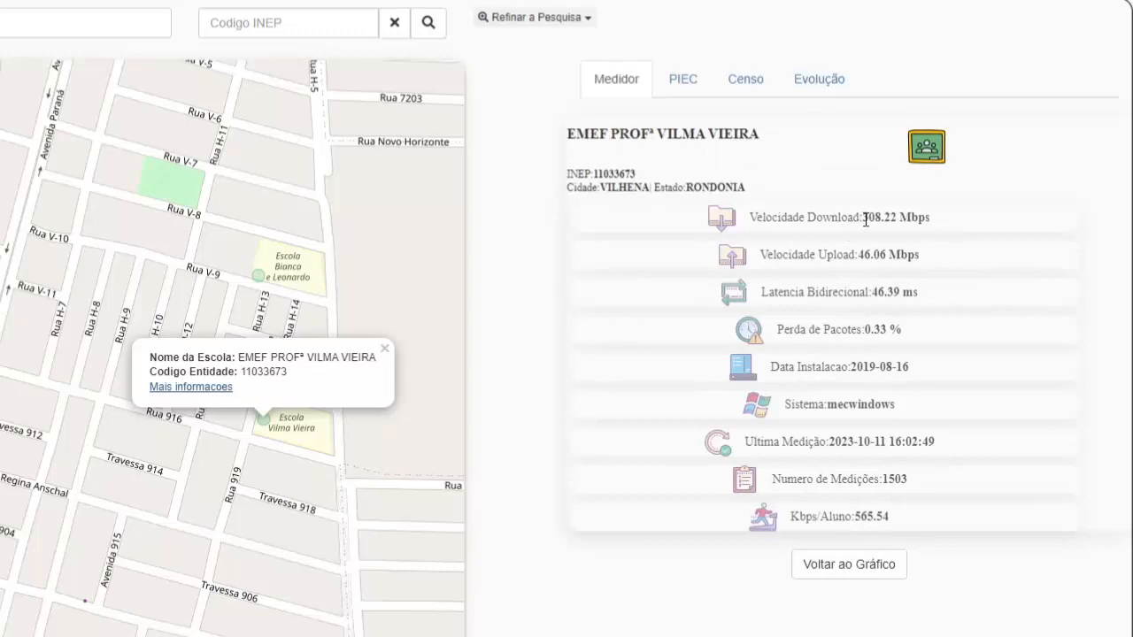
- Examine EMEF Profª Vilma Vieira's download speed, last measurement, number of measurements and Kbps/Aluno
{"action": "left_click_drag", "start_coordinate": [866, 219], "coordinate": [883, 218]}
{"action": "left_click", "coordinate": [885, 441]}
{"action": "left_click_drag", "start_coordinate": [884, 479], "coordinate": [907, 479]}
{"action": "left_click", "coordinate": [922, 484]}
{"action": "left_click_drag", "start_coordinate": [854, 516], "coordinate": [875, 514]}
{"action": "left_click", "coordinate": [792, 525]}
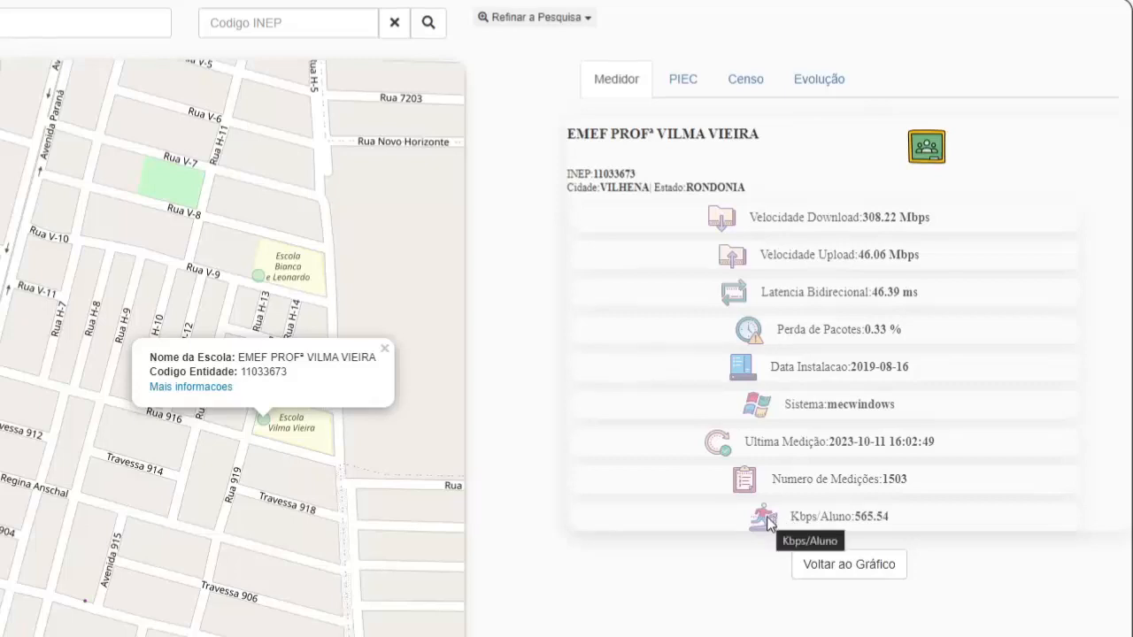
{"action": "left_click_drag", "start_coordinate": [791, 517], "coordinate": [813, 518]}
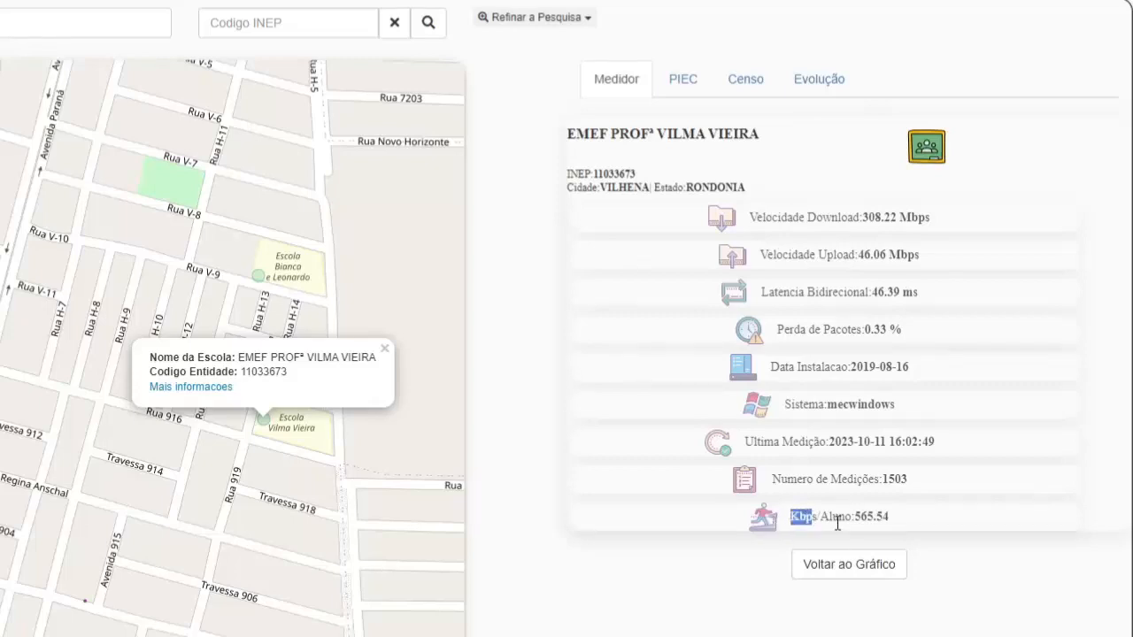
{"action": "left_click", "coordinate": [837, 523]}
{"action": "left_click_drag", "start_coordinate": [793, 520], "coordinate": [889, 519]}
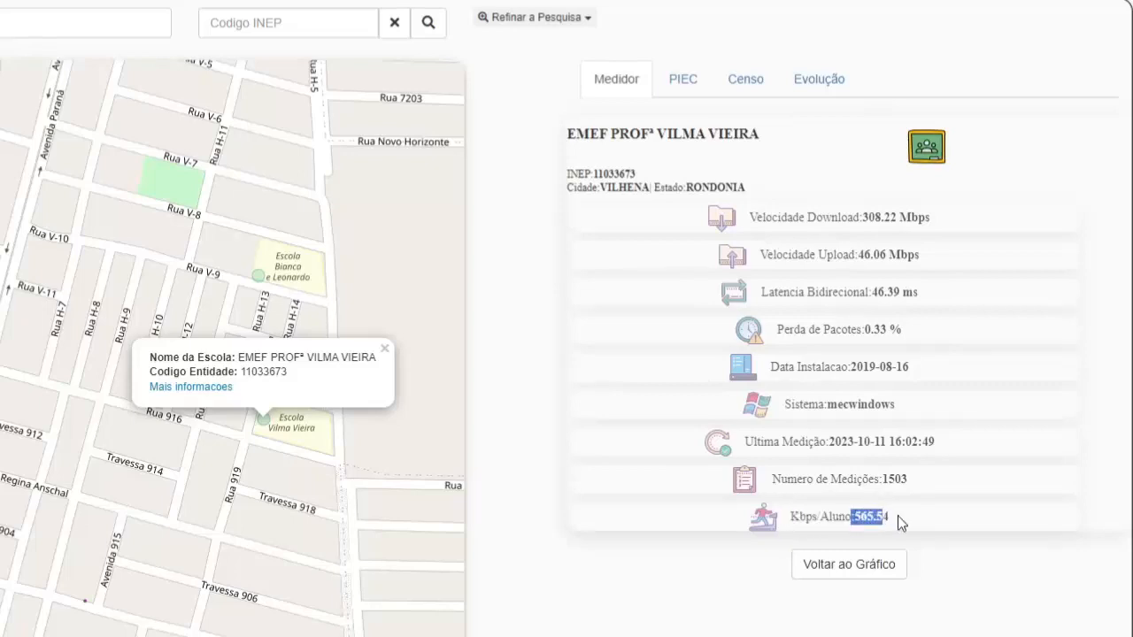
{"action": "left_click", "coordinate": [897, 516]}
- Recheck EMEF Profª Vilma Vieira's download speed against the date of its last measurement
{"action": "left_click_drag", "start_coordinate": [863, 217], "coordinate": [882, 216]}
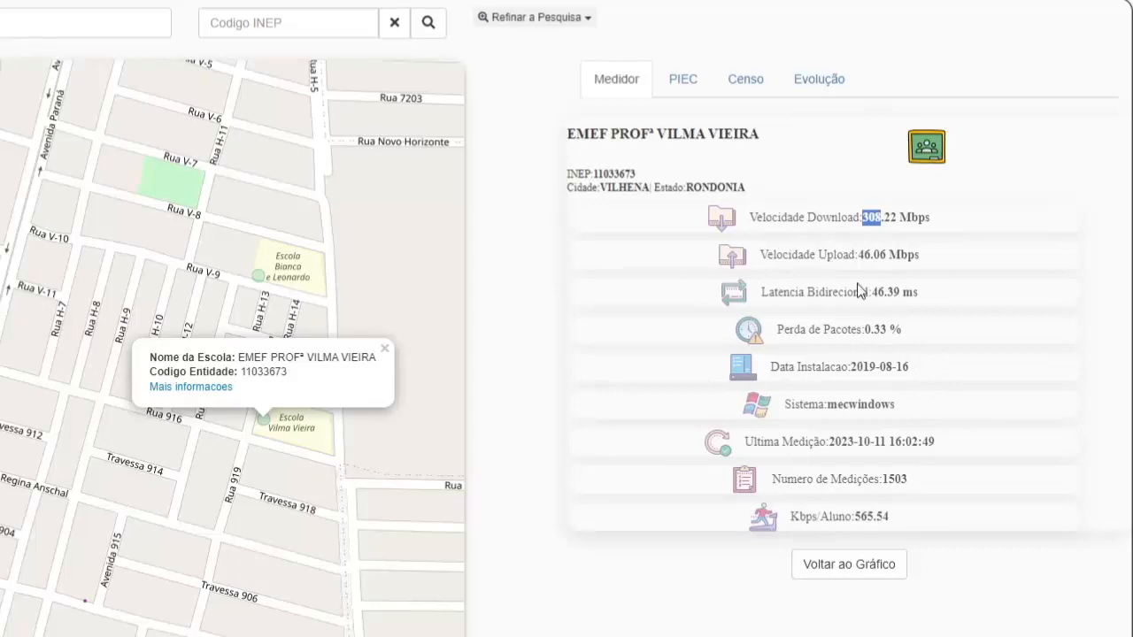
{"action": "left_click", "coordinate": [864, 215]}
{"action": "left_click_drag", "start_coordinate": [863, 217], "coordinate": [881, 224]}
{"action": "left_click", "coordinate": [867, 216]}
{"action": "left_click_drag", "start_coordinate": [865, 217], "coordinate": [882, 219]}
{"action": "left_click", "coordinate": [927, 236]}
{"action": "left_click_drag", "start_coordinate": [879, 441], "coordinate": [829, 443]}
{"action": "left_click", "coordinate": [866, 436]}
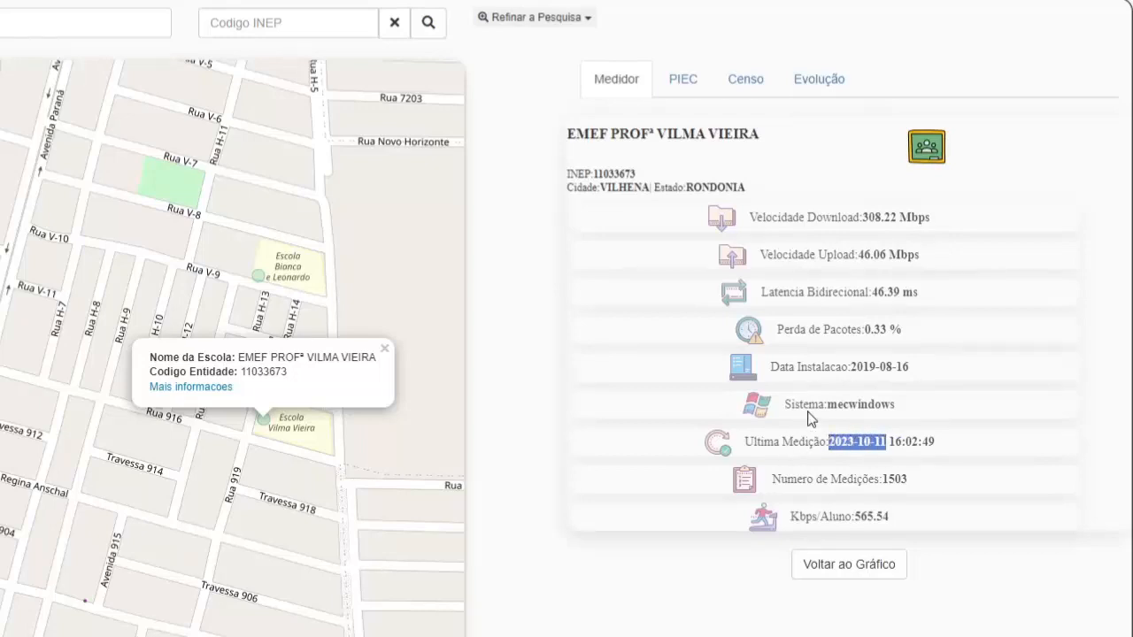
{"action": "left_click", "coordinate": [837, 445]}
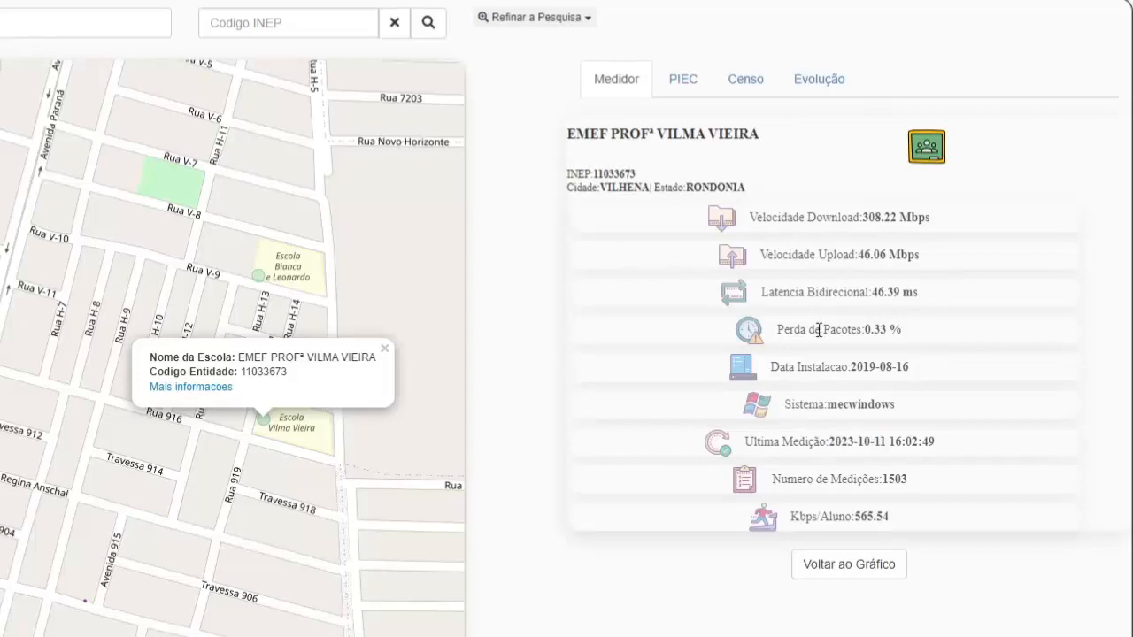
- Close the EMEF Profª Vilma Vieira popup and return the map to an overview of Vilhena's school clusters
{"action": "left_click", "coordinate": [385, 350]}
{"action": "left_click_drag", "start_coordinate": [108, 295], "coordinate": [311, 255]}
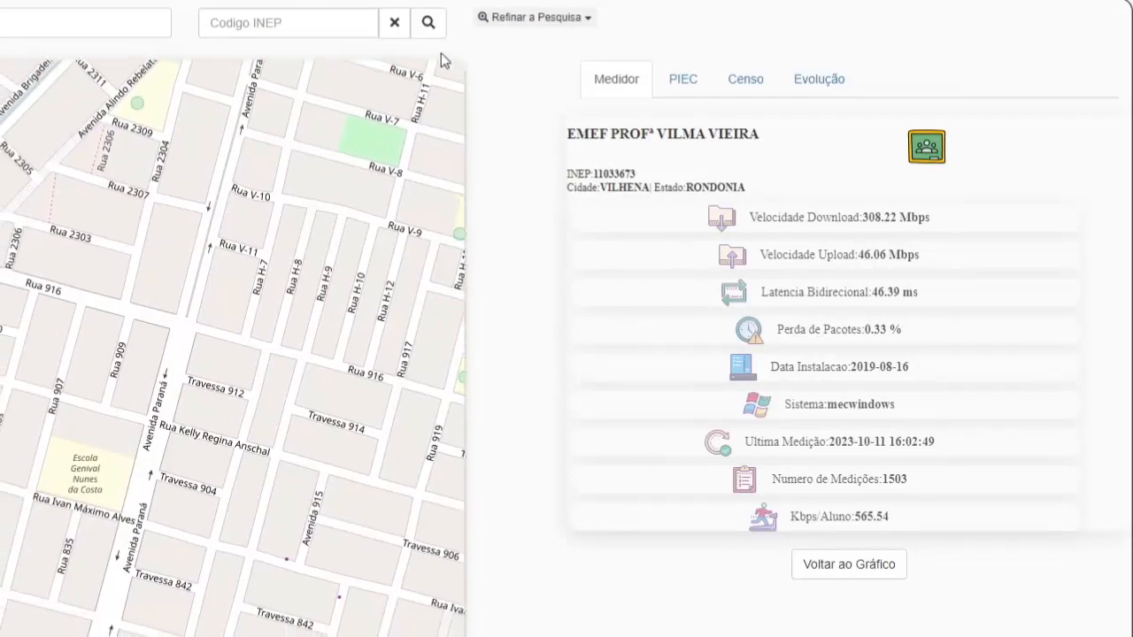
{"action": "scroll", "coordinate": [143, 358], "scroll_direction": "down", "scroll_amount": 1}
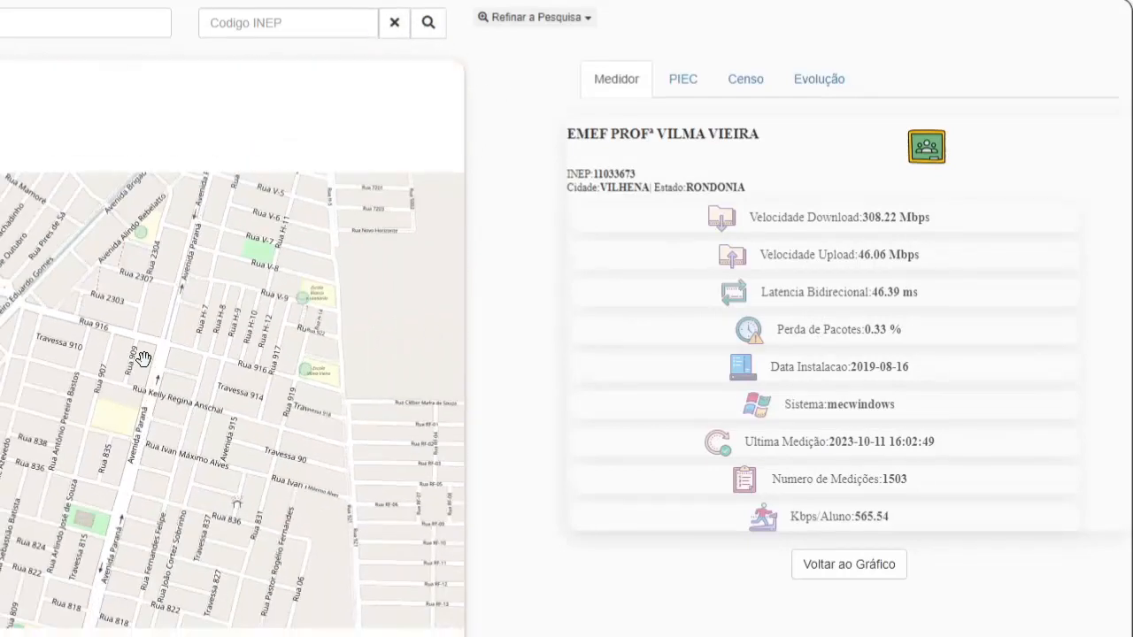
{"action": "scroll", "coordinate": [516, 357], "scroll_direction": "down", "scroll_amount": 2}
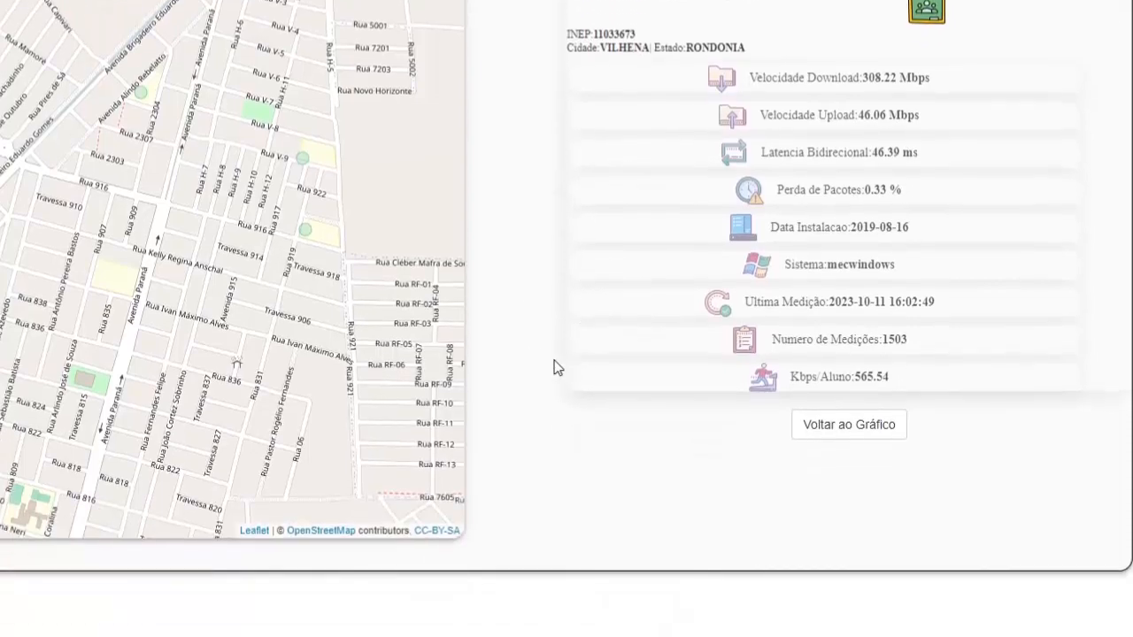
{"action": "scroll", "coordinate": [207, 397], "scroll_direction": "up", "scroll_amount": 2}
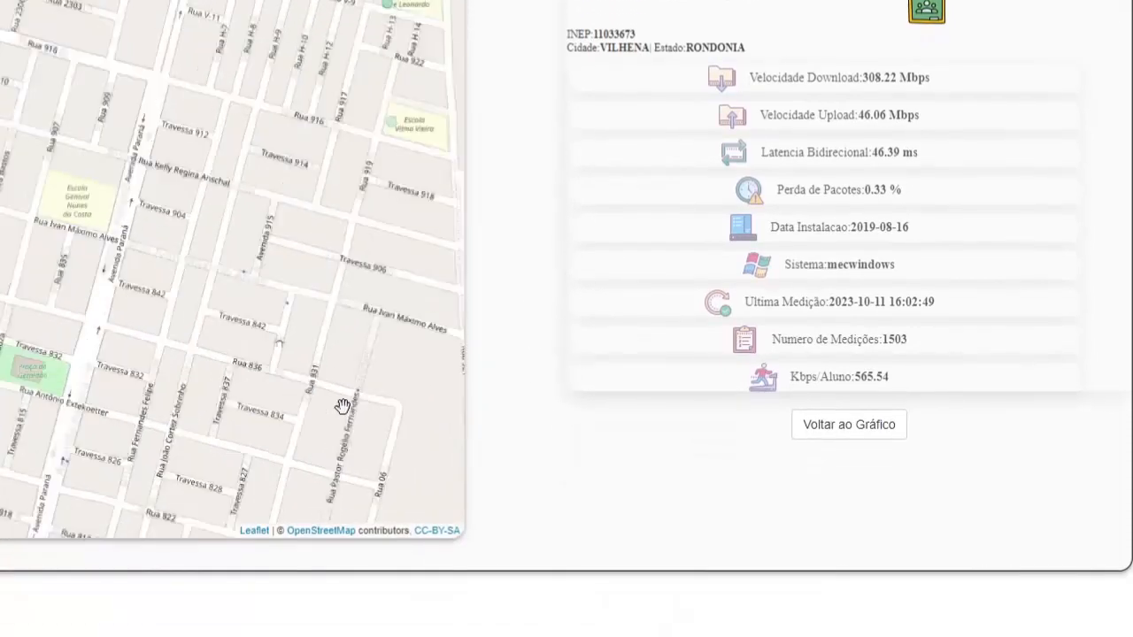
{"action": "scroll", "coordinate": [343, 407], "scroll_direction": "down", "scroll_amount": 1}
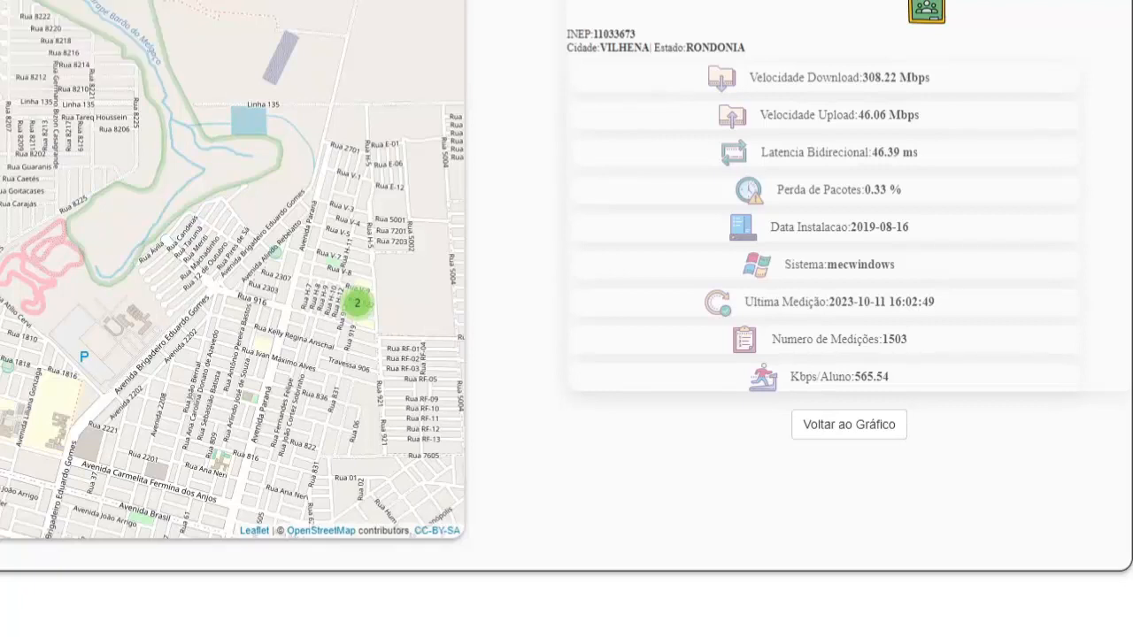
{"action": "scroll", "coordinate": [250, 162], "scroll_direction": "down", "scroll_amount": 4}
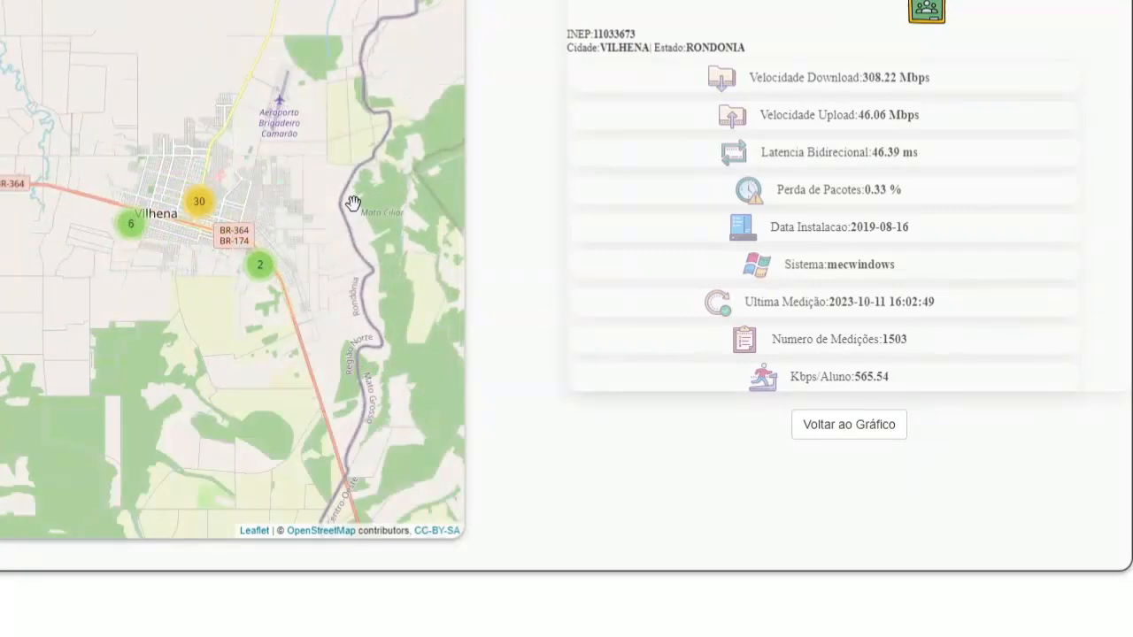
- Display the speed-per-student chart for Vilhena by administration, using the indicator "Vel kbps/Aluno (Adm)"
{"action": "left_click_drag", "start_coordinate": [353, 203], "coordinate": [167, 162]}
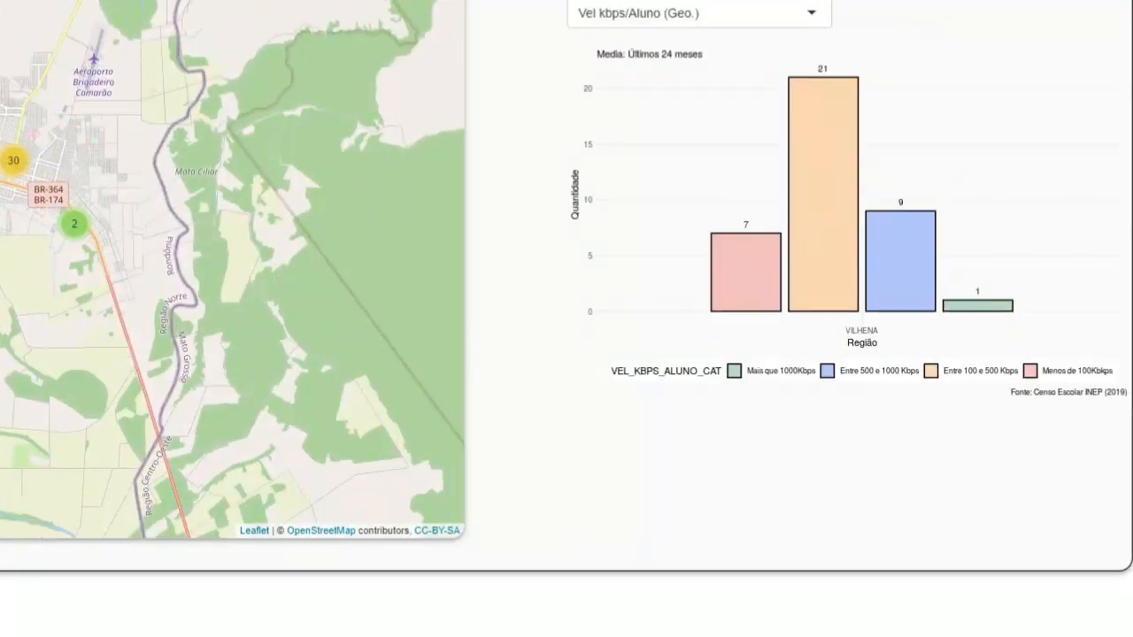
{"action": "left_click", "coordinate": [793, 12]}
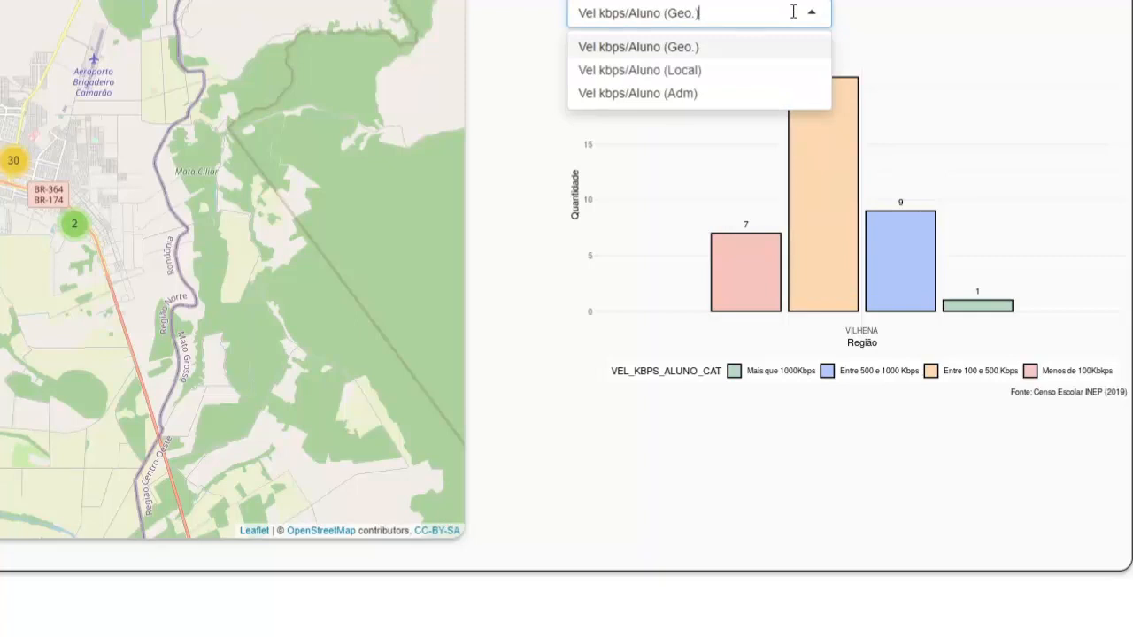
{"action": "left_click", "coordinate": [681, 96]}
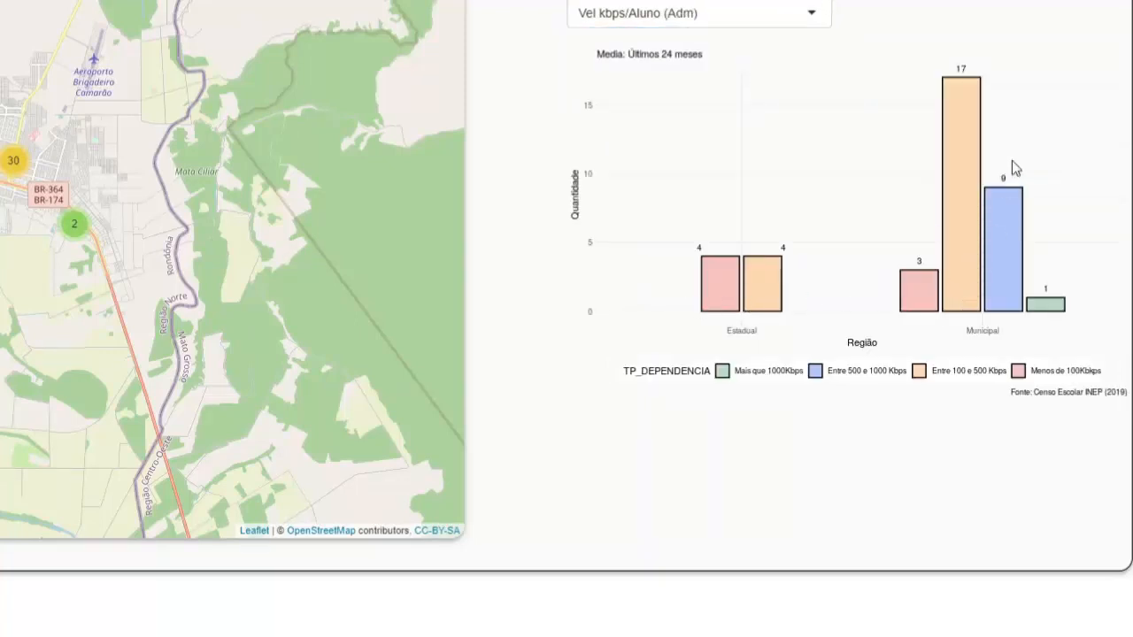
- Examine the Evolução chart for Vilhena using the indicator "Vel. Download (Mbps)"
{"action": "left_click", "coordinate": [726, 1]}
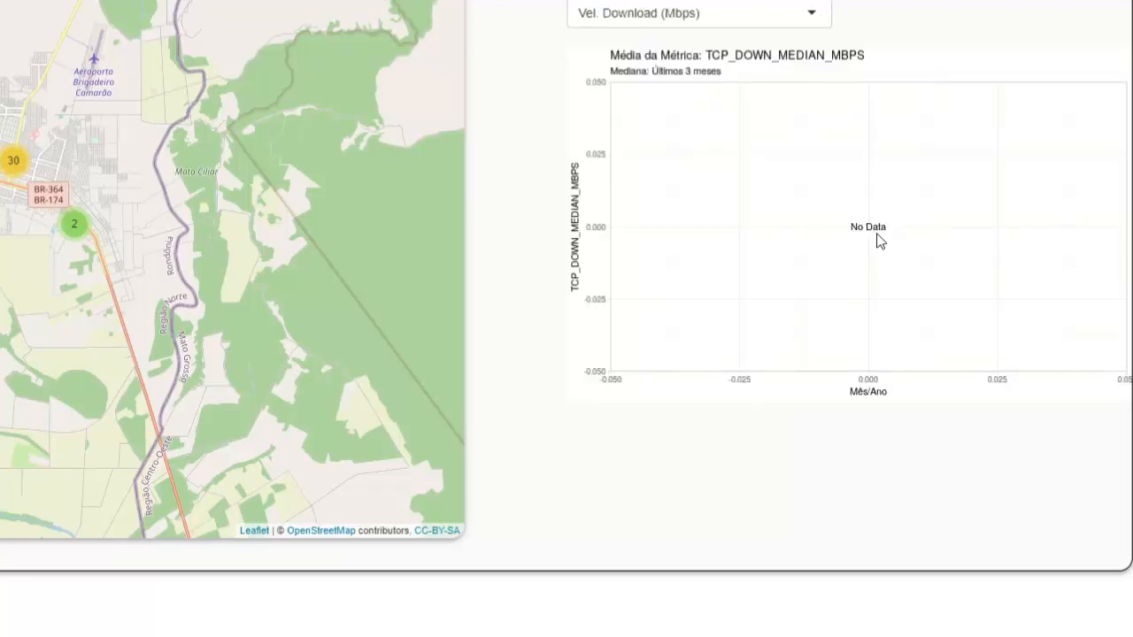
{"action": "scroll", "coordinate": [214, 253], "scroll_direction": "up", "scroll_amount": 1}
{"action": "scroll", "coordinate": [183, 262], "scroll_direction": "down", "scroll_amount": 1}
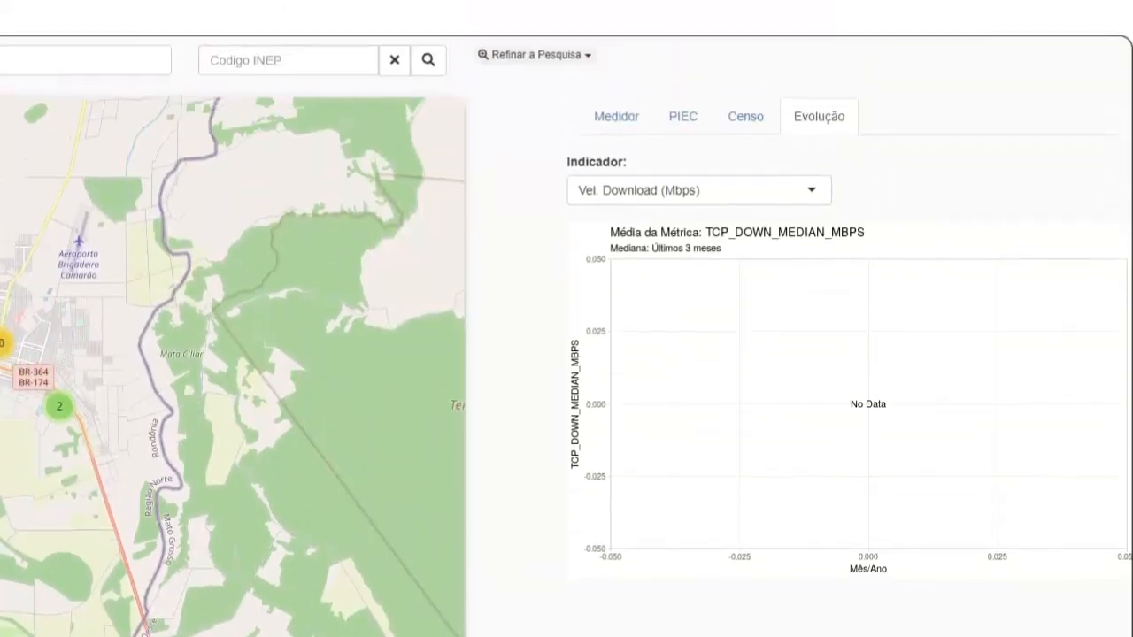
{"action": "scroll", "coordinate": [513, 187], "scroll_direction": "down", "scroll_amount": 1}
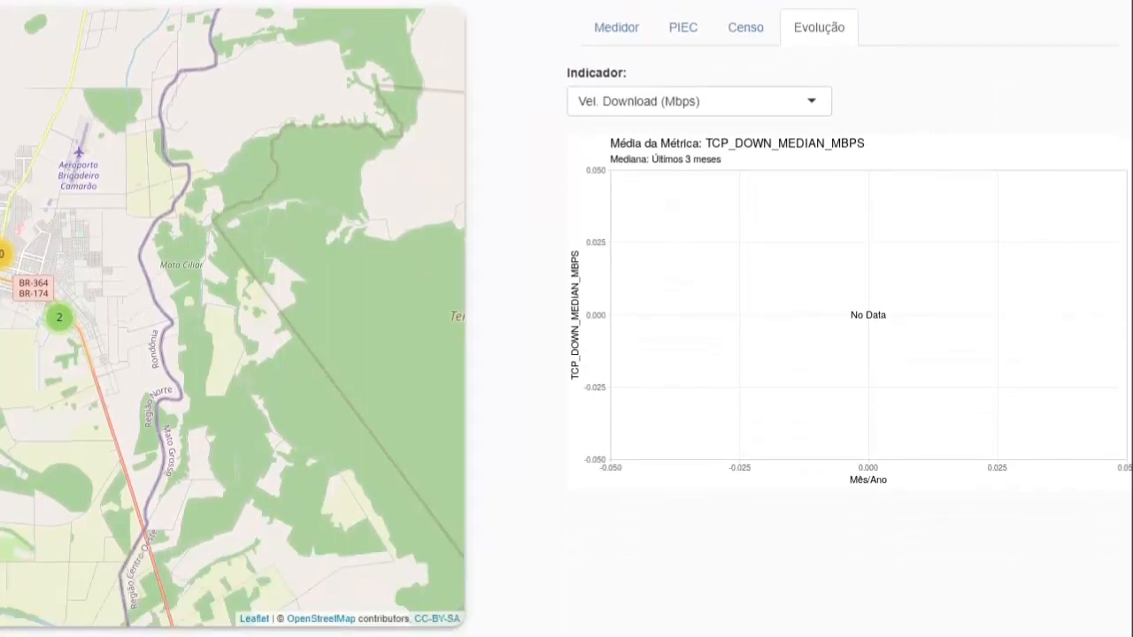
- Export Vilhena's Medidor data in XLS format and switch to the exported workbook in Excel
{"action": "left_click", "coordinate": [71, 2]}
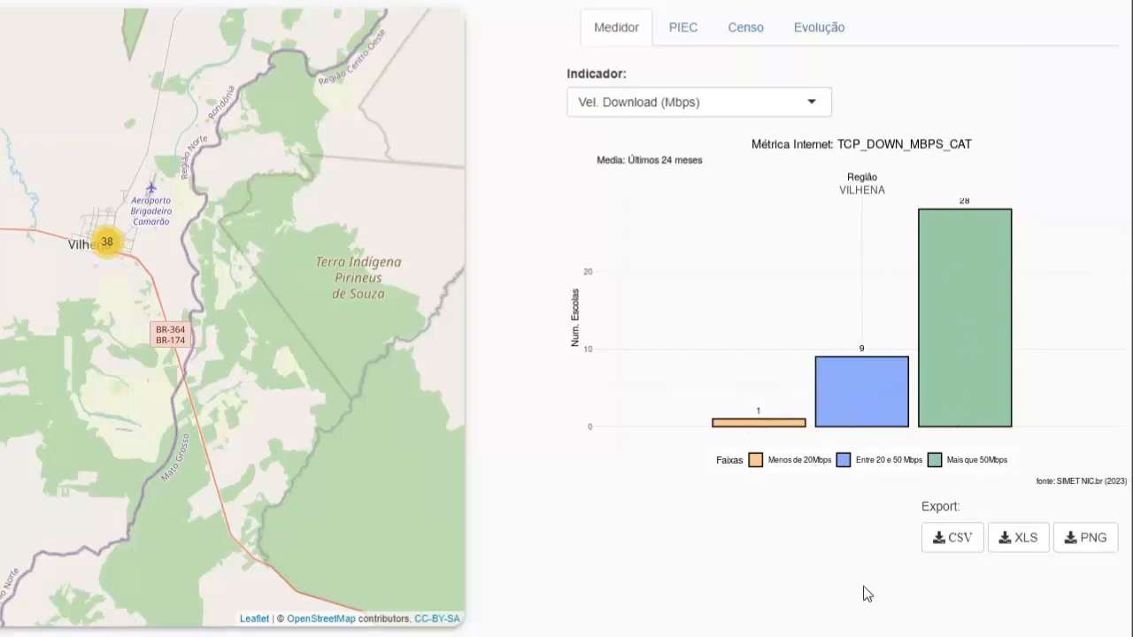
{"action": "left_click", "coordinate": [1025, 538]}
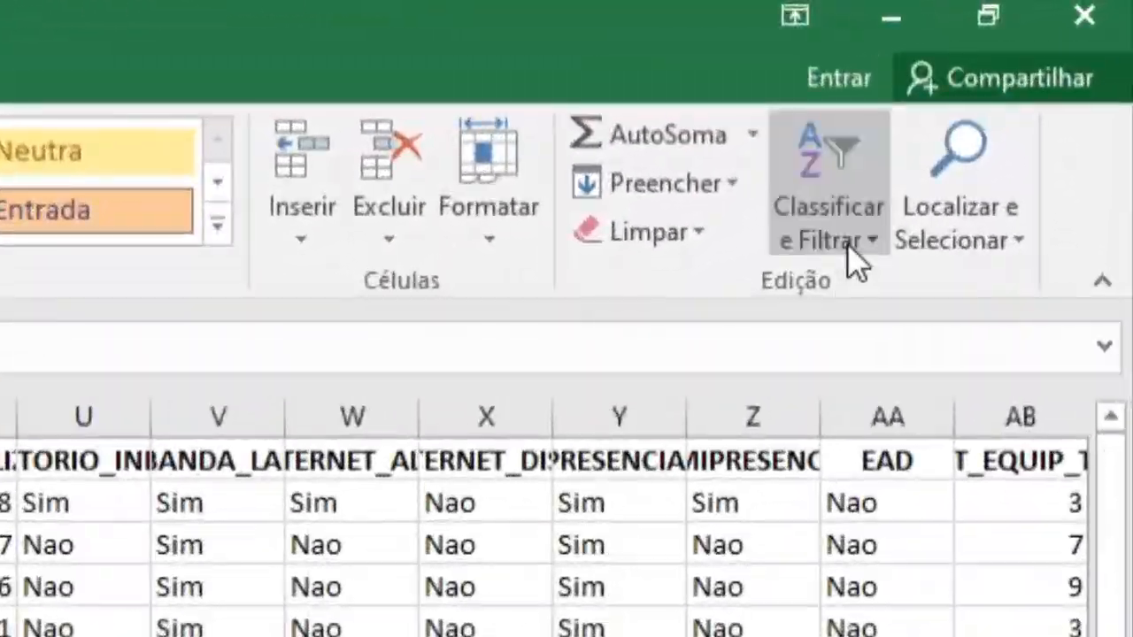
- Turn on filtering for the exported school table and filter the TP_DEPENDENCIA column to show only Municipal schools
{"action": "left_click", "coordinate": [847, 243]}
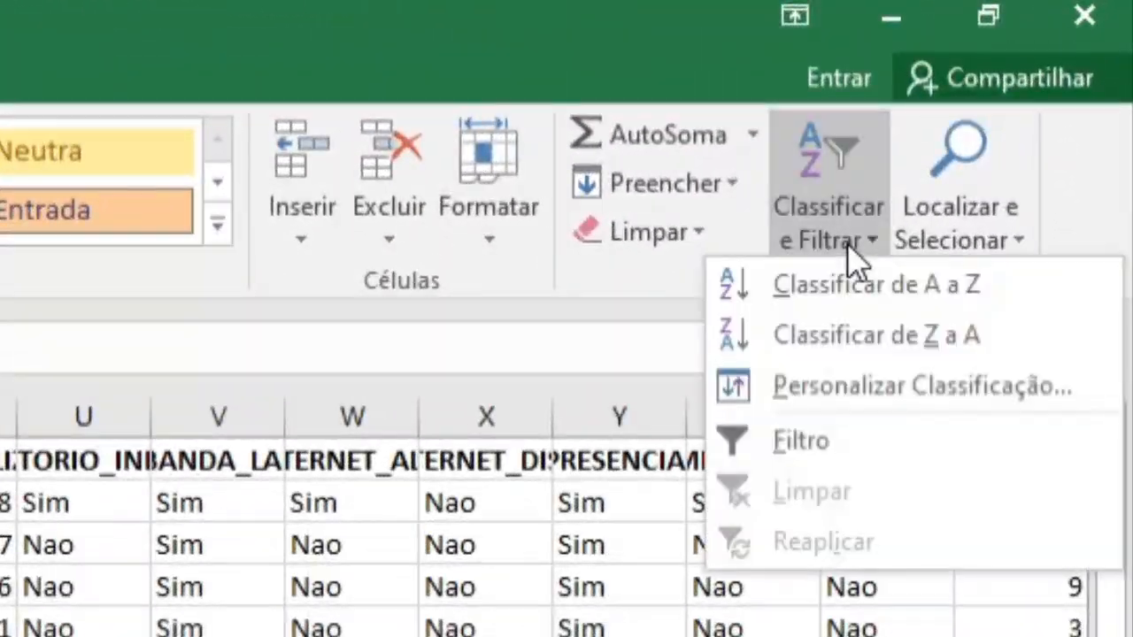
{"action": "left_click", "coordinate": [801, 442]}
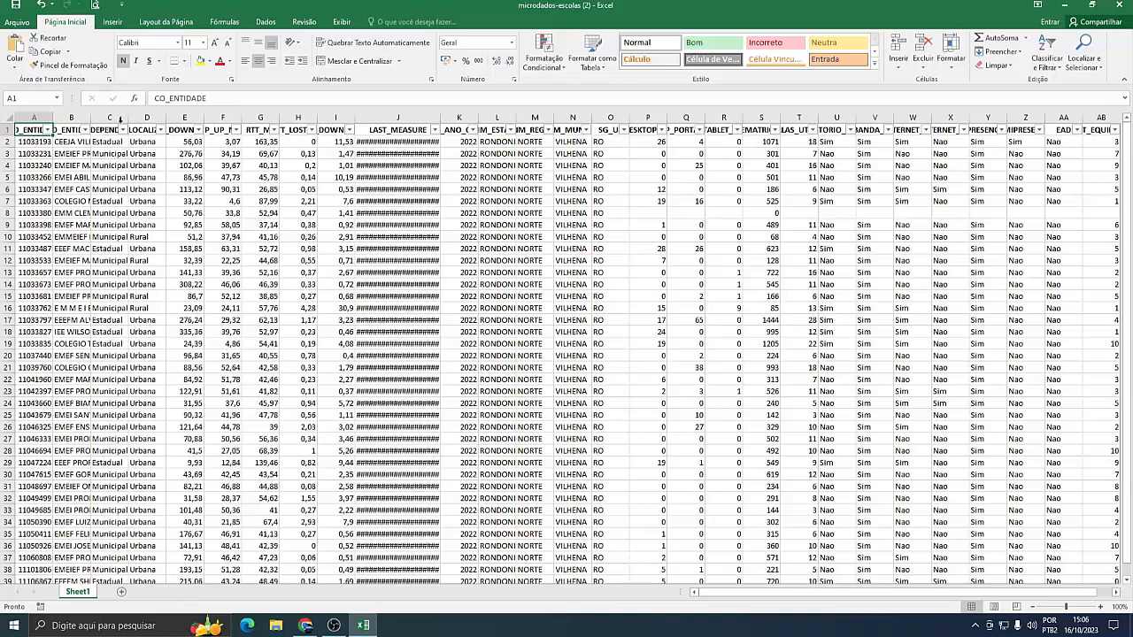
{"action": "left_click_drag", "start_coordinate": [128, 118], "coordinate": [186, 118]}
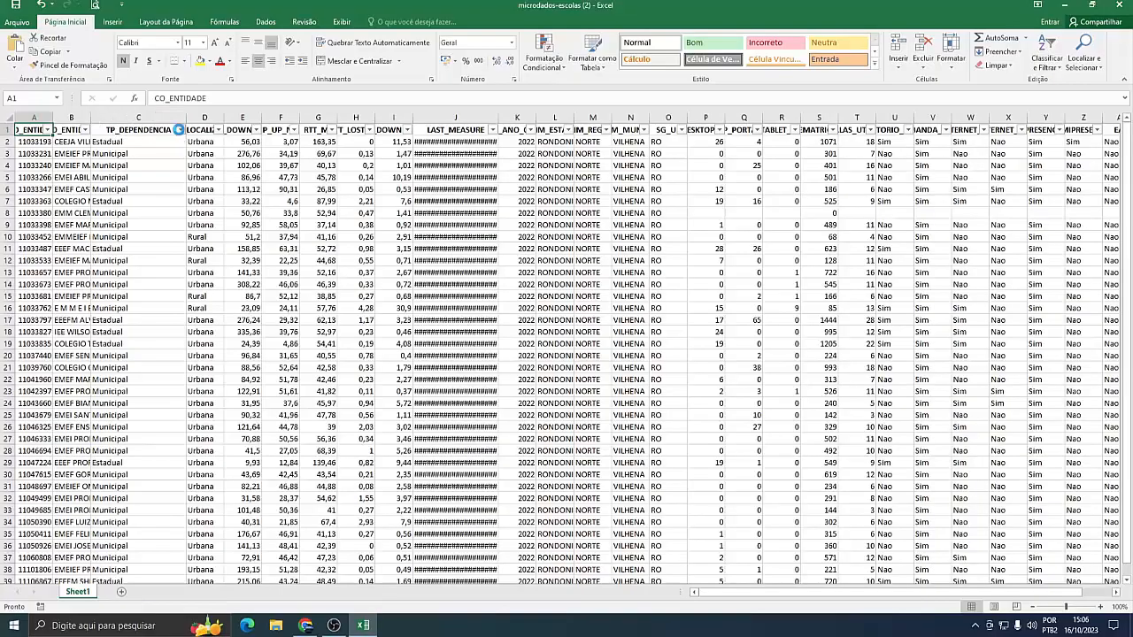
{"action": "left_click", "coordinate": [180, 130]}
{"action": "left_click", "coordinate": [116, 245]}
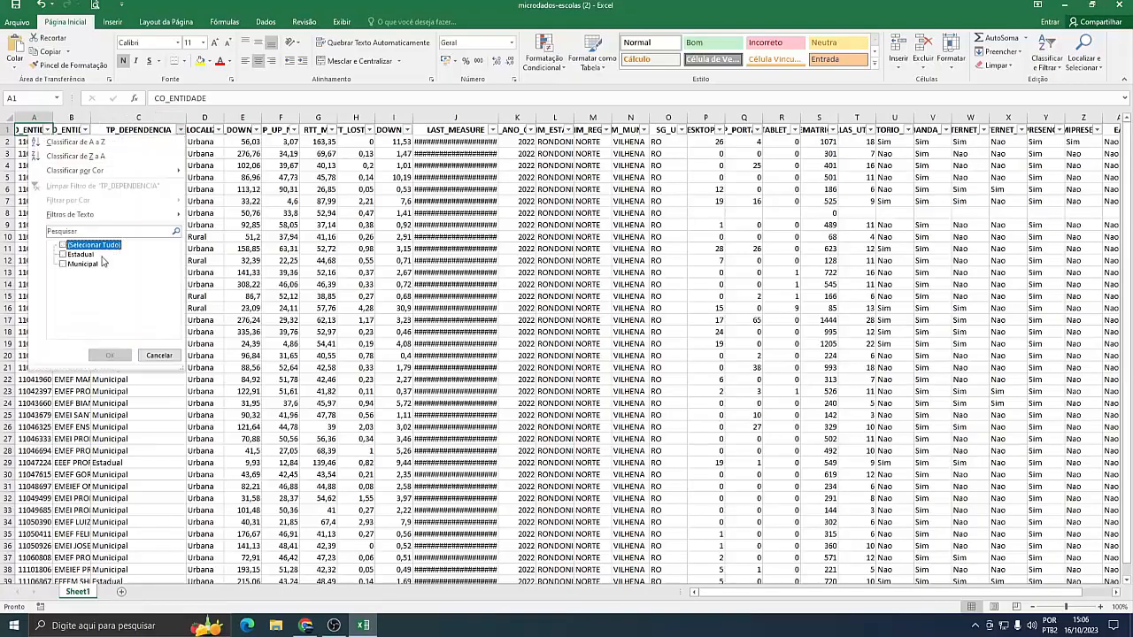
{"action": "left_click", "coordinate": [80, 265]}
{"action": "left_click", "coordinate": [81, 265]}
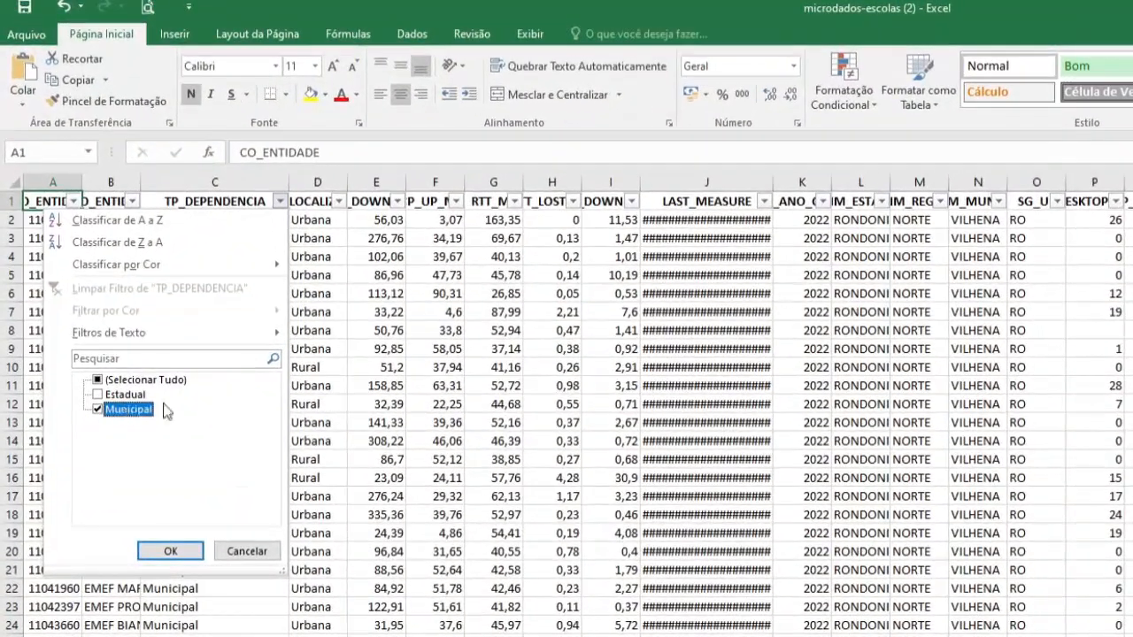
{"action": "left_click", "coordinate": [195, 549]}
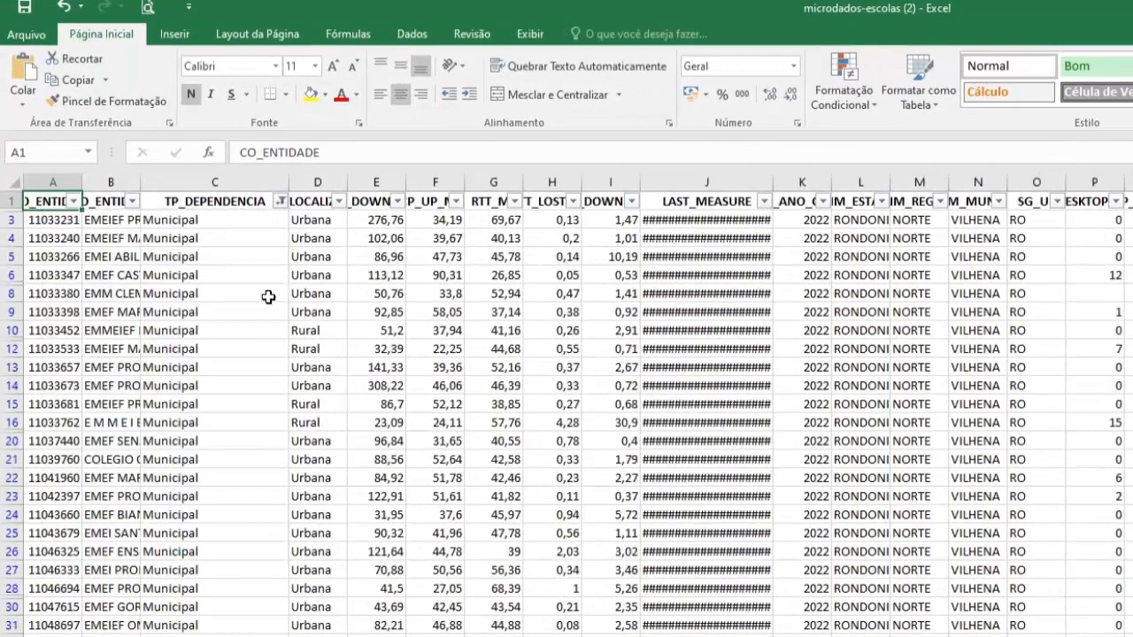
- Widen the NO_ENTIDADE, TCP_DOWN_MBPS and TCP_UP_MBPS columns to fit their contents
{"action": "double_click", "coordinate": [141, 182]}
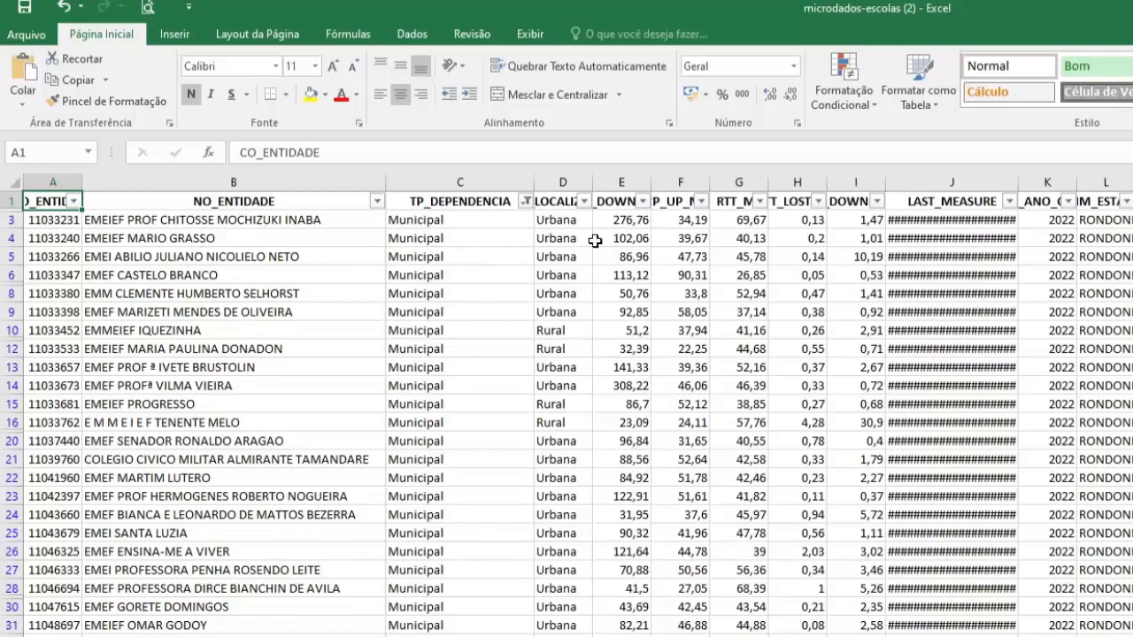
{"action": "left_click", "coordinate": [628, 241]}
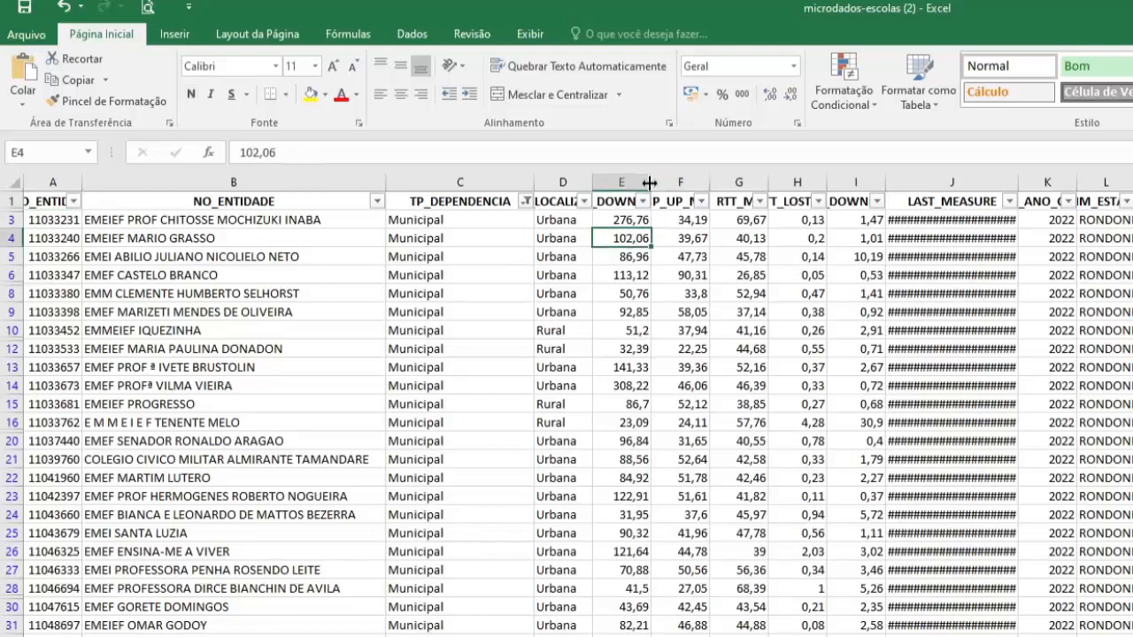
{"action": "left_click_drag", "start_coordinate": [651, 183], "coordinate": [688, 183]}
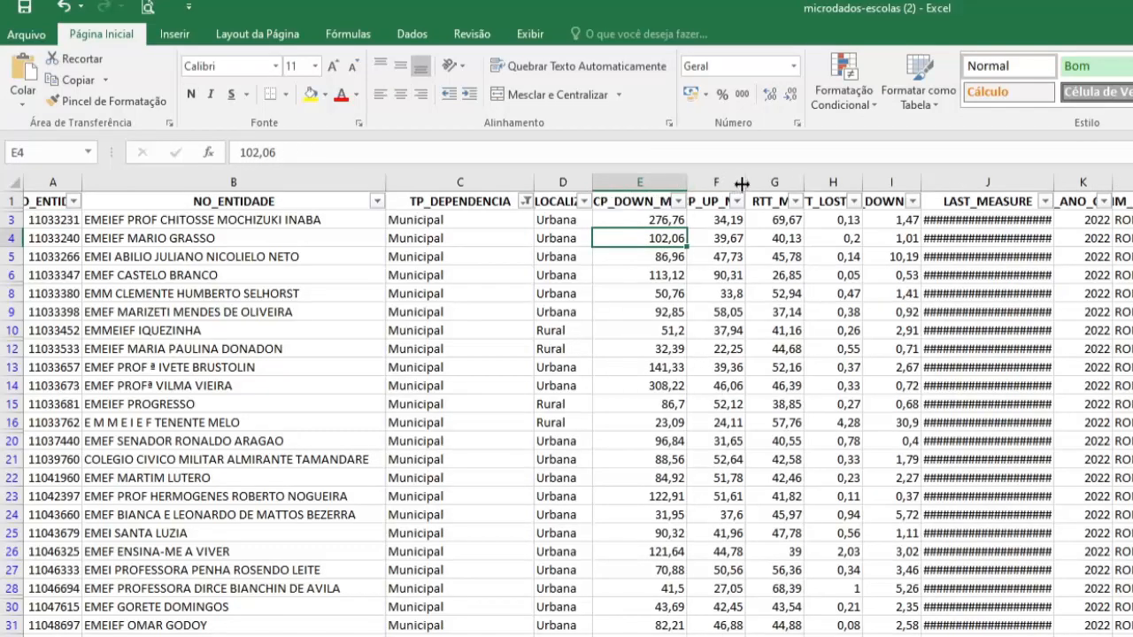
{"action": "double_click", "coordinate": [746, 183]}
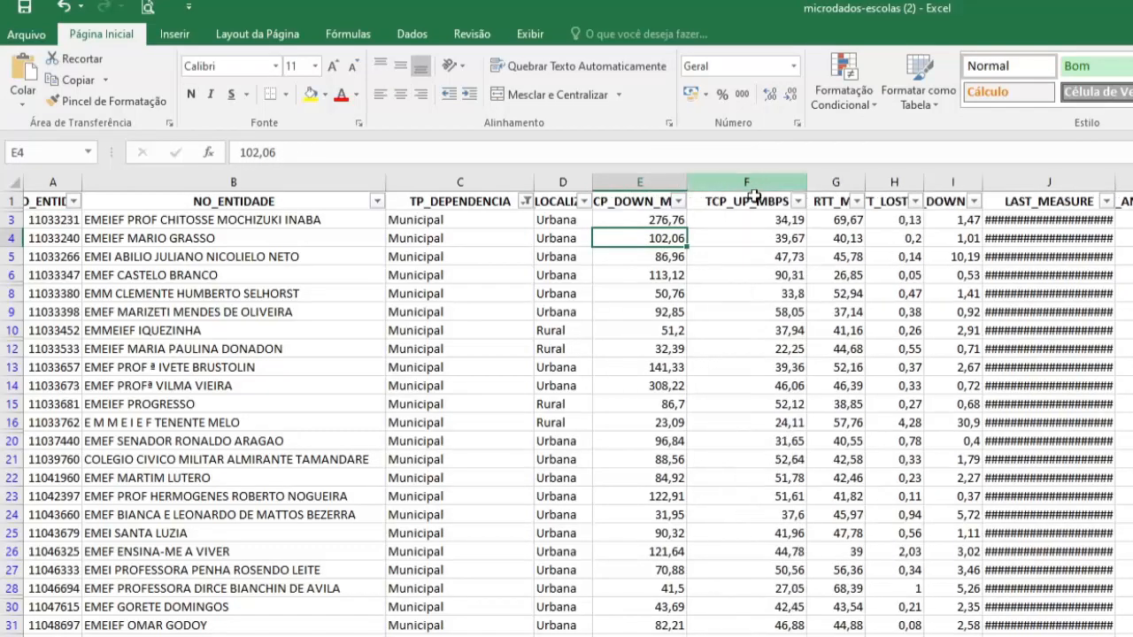
{"action": "left_click", "coordinate": [759, 242]}
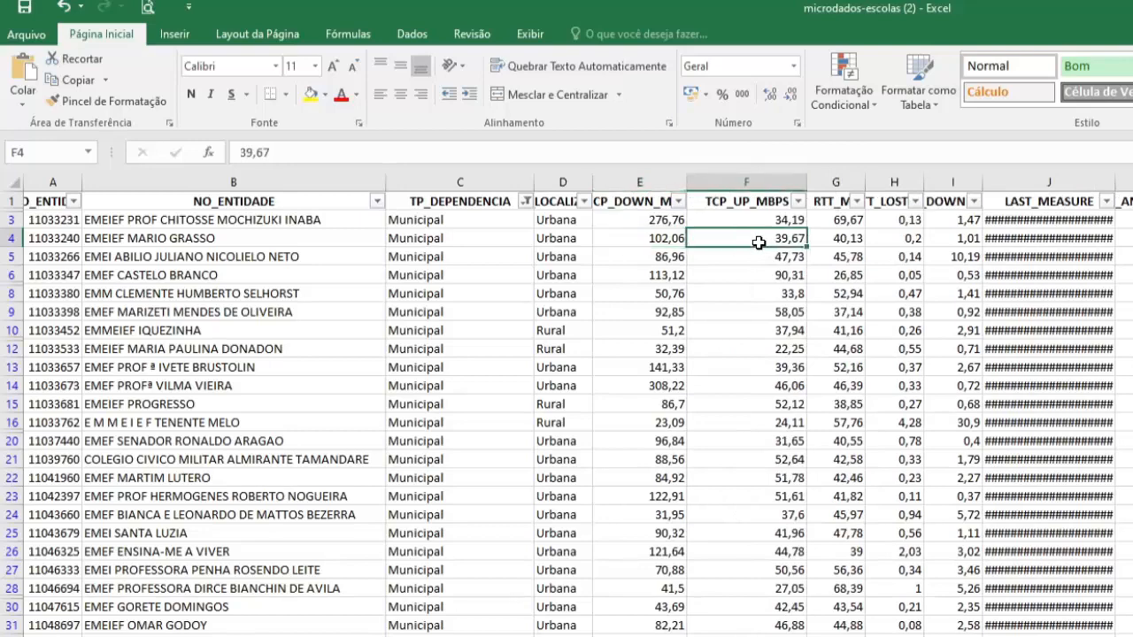
{"action": "double_click", "coordinate": [686, 183]}
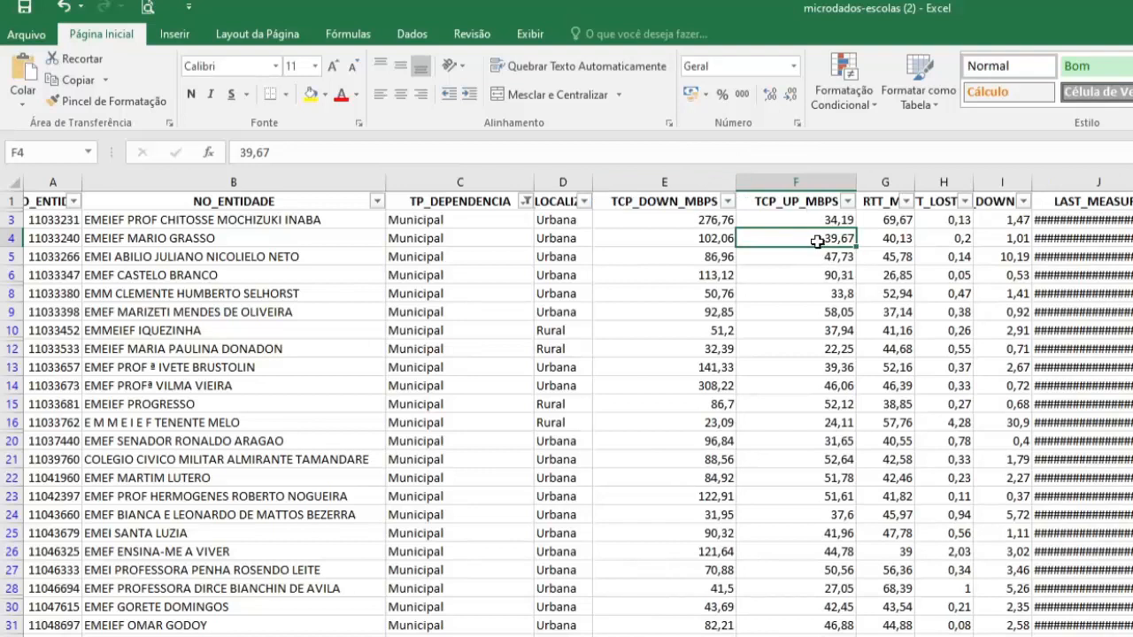
- Widen the JITTER_DOWNLOAD_MS, RTT_LOST_PCT and RTT_MS columns to fit their headers
{"action": "double_click", "coordinate": [1032, 181]}
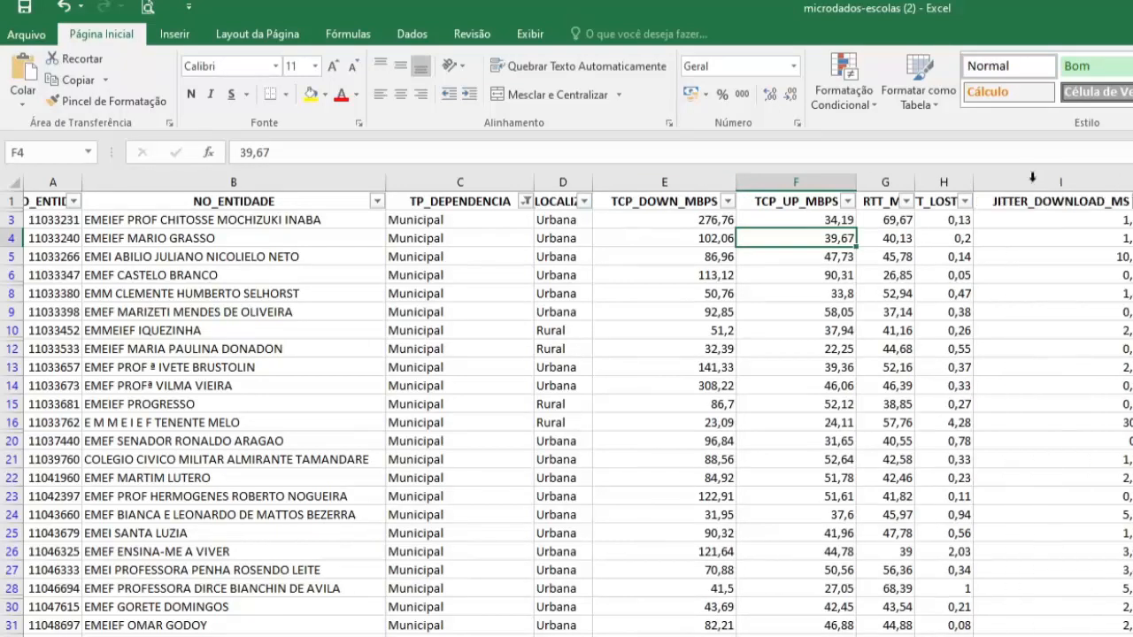
{"action": "double_click", "coordinate": [974, 181]}
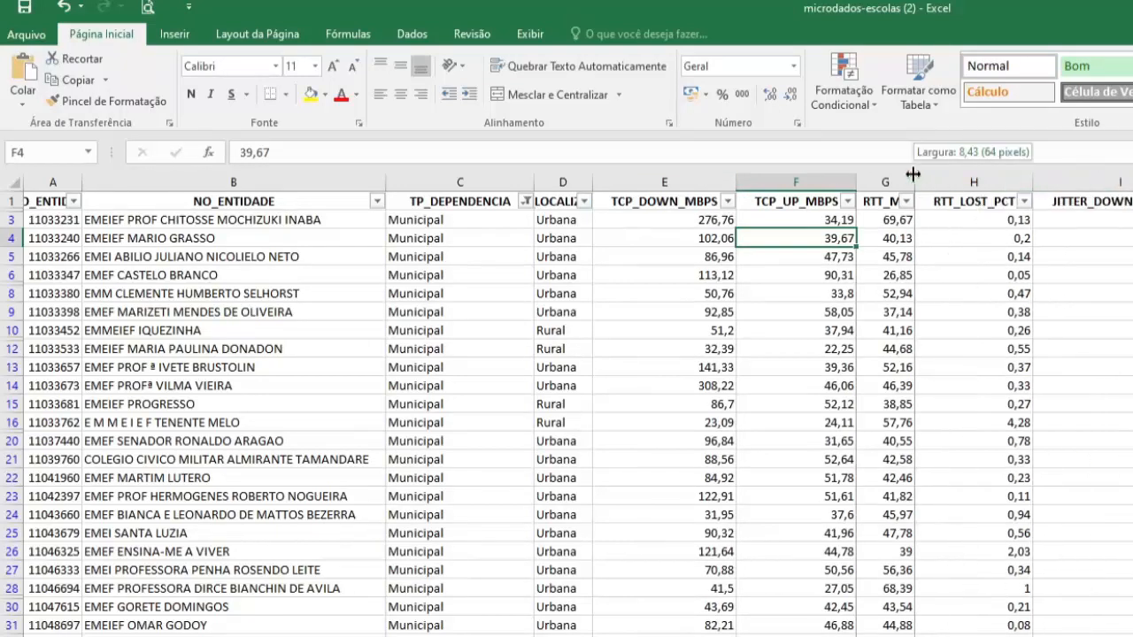
{"action": "double_click", "coordinate": [913, 174]}
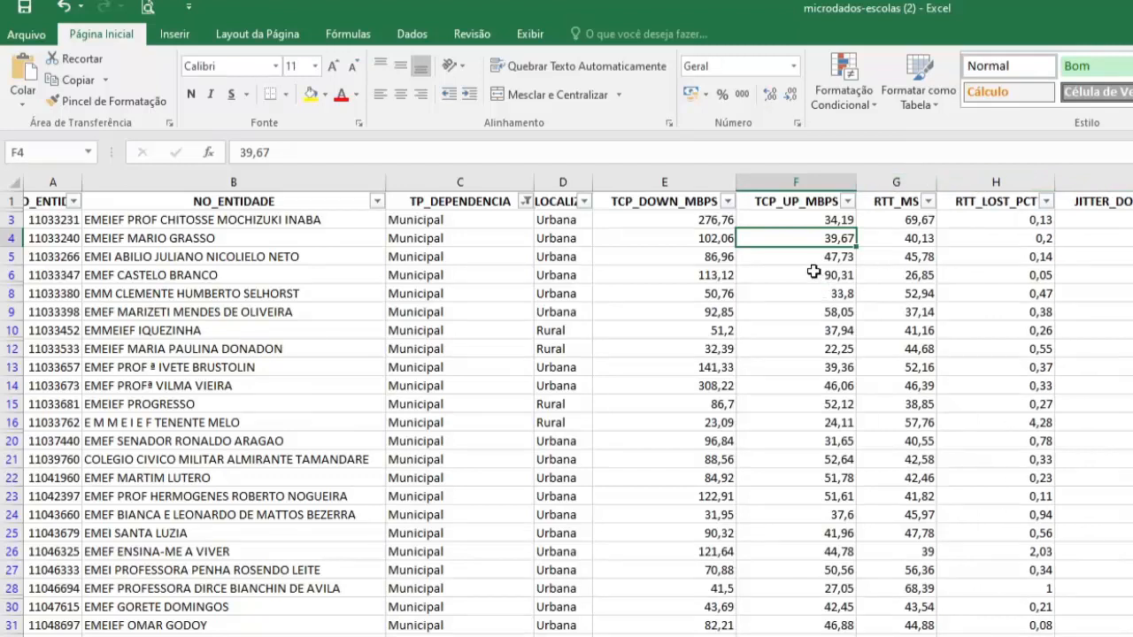
- Compare the download speeds of several municipal schools in the TCP_DOWN_MBPS column
{"action": "left_click", "coordinate": [712, 222]}
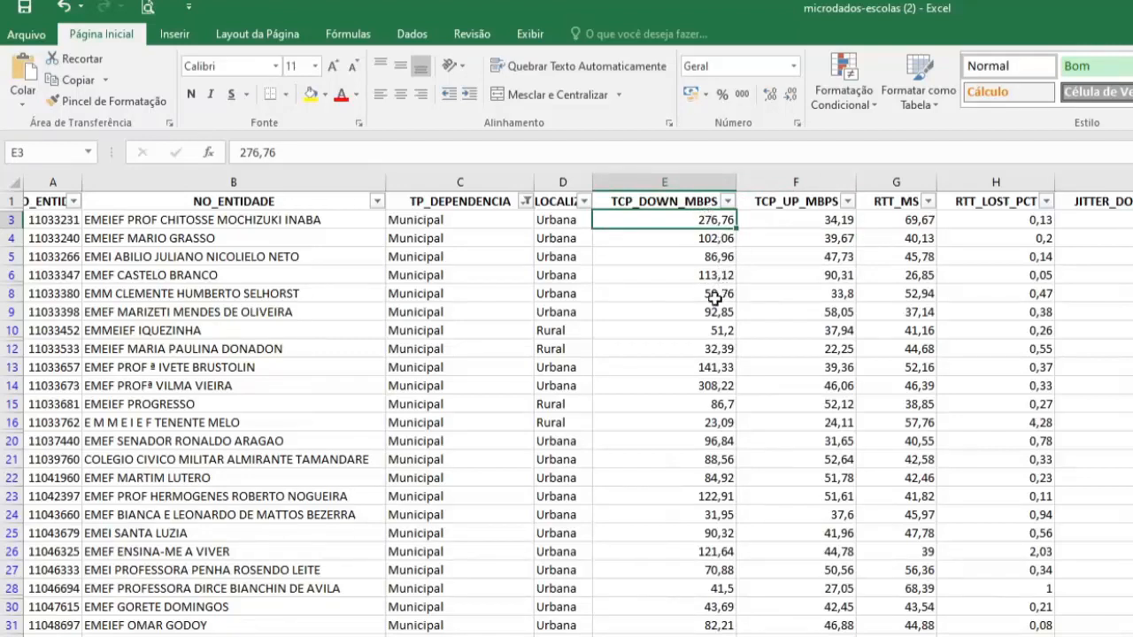
{"action": "left_click", "coordinate": [717, 386]}
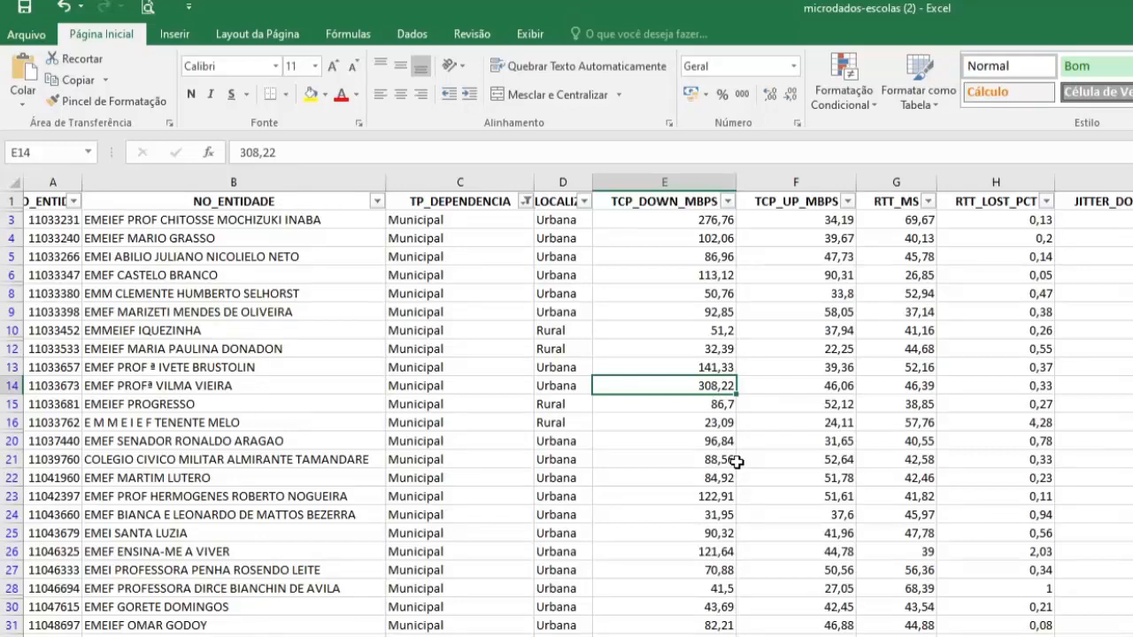
{"action": "left_click", "coordinate": [710, 466]}
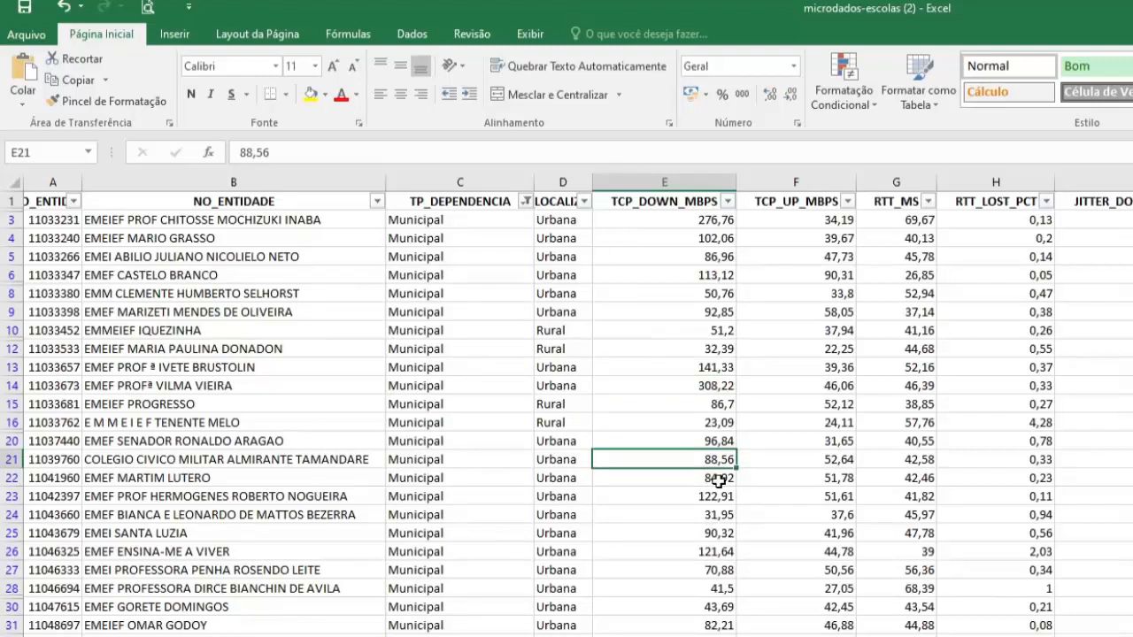
{"action": "left_click", "coordinate": [718, 480]}
{"action": "left_click", "coordinate": [716, 498]}
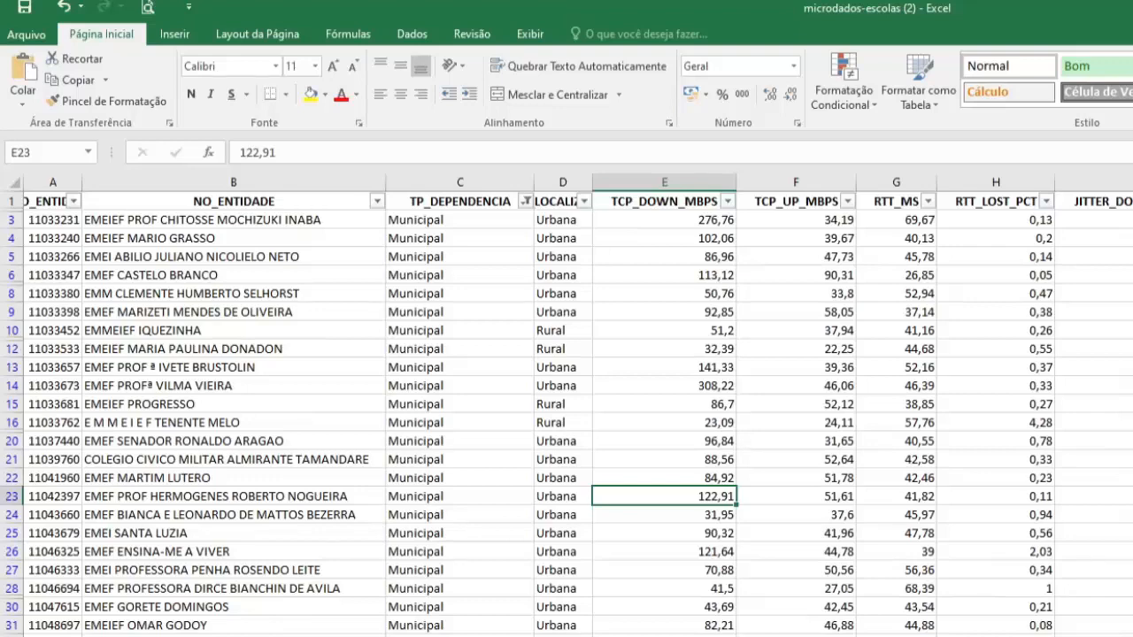
- Examine the municipal schools' last measurement dates in the LAST_MEASURE column, checking the school in row 8 in particular
{"action": "scroll", "coordinate": [567, 407], "scroll_direction": "right", "scroll_amount": 3}
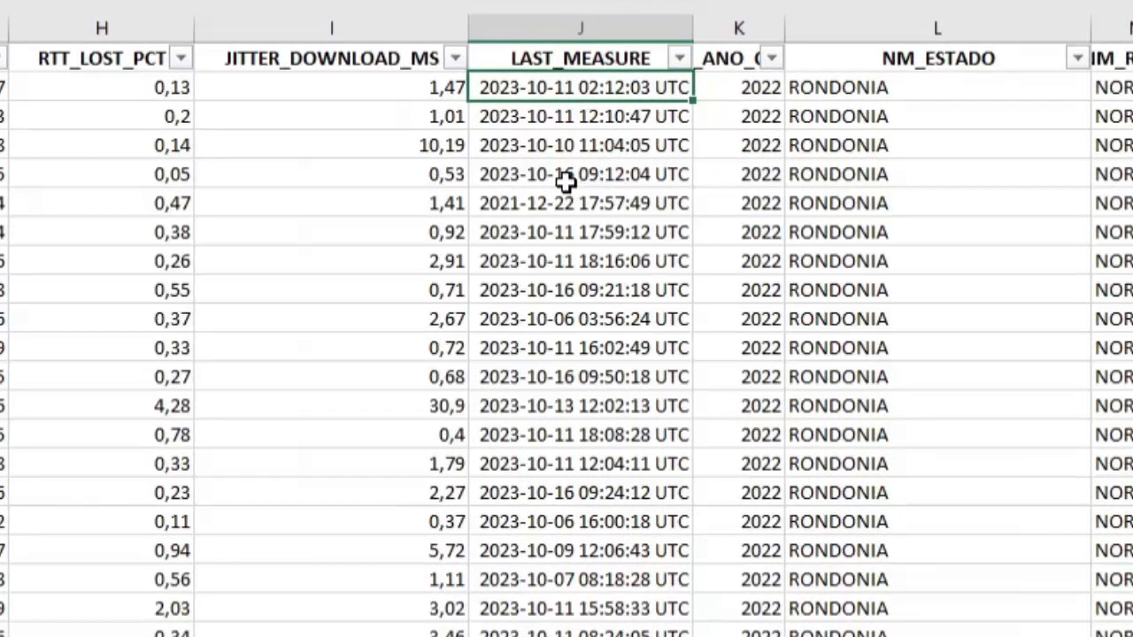
{"action": "left_click", "coordinate": [569, 180]}
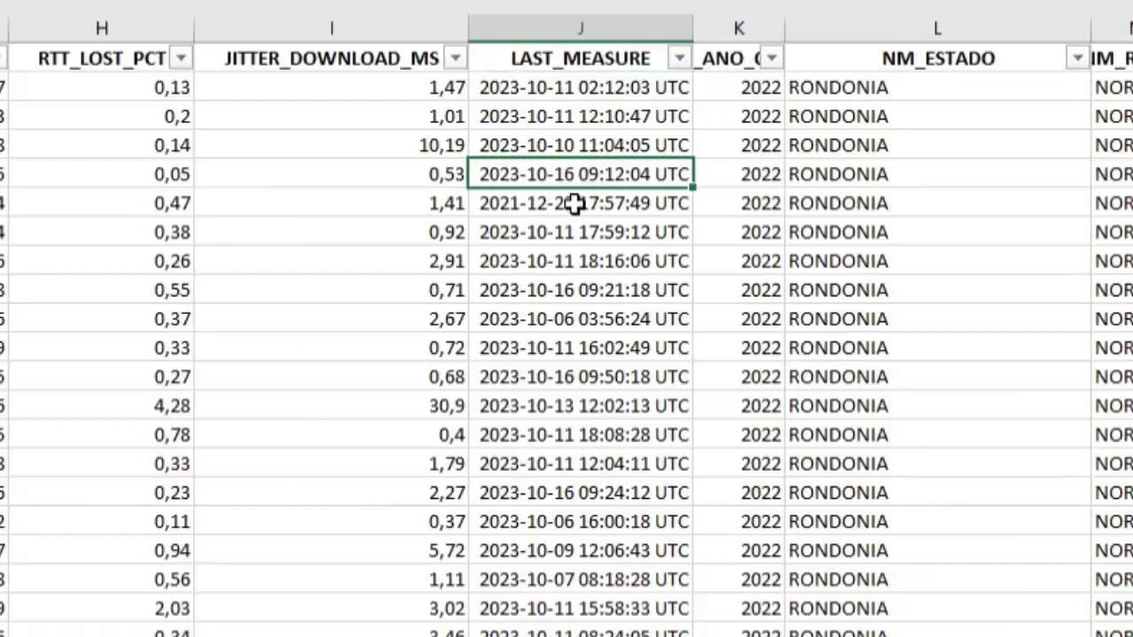
{"action": "left_click", "coordinate": [576, 205]}
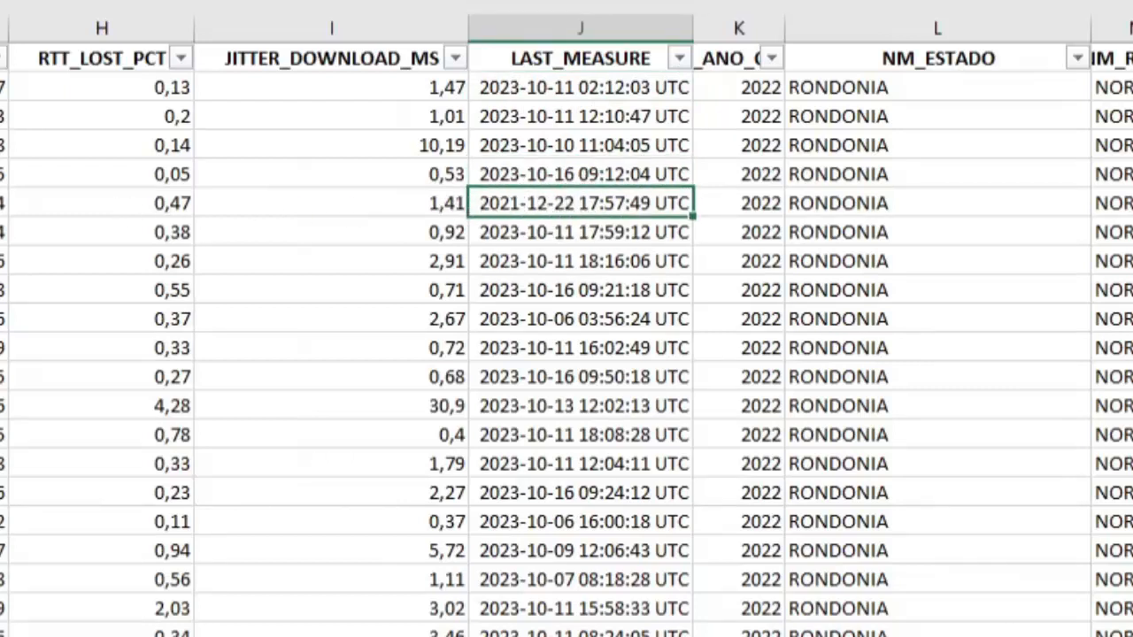
{"action": "left_click", "coordinate": [2, 204]}
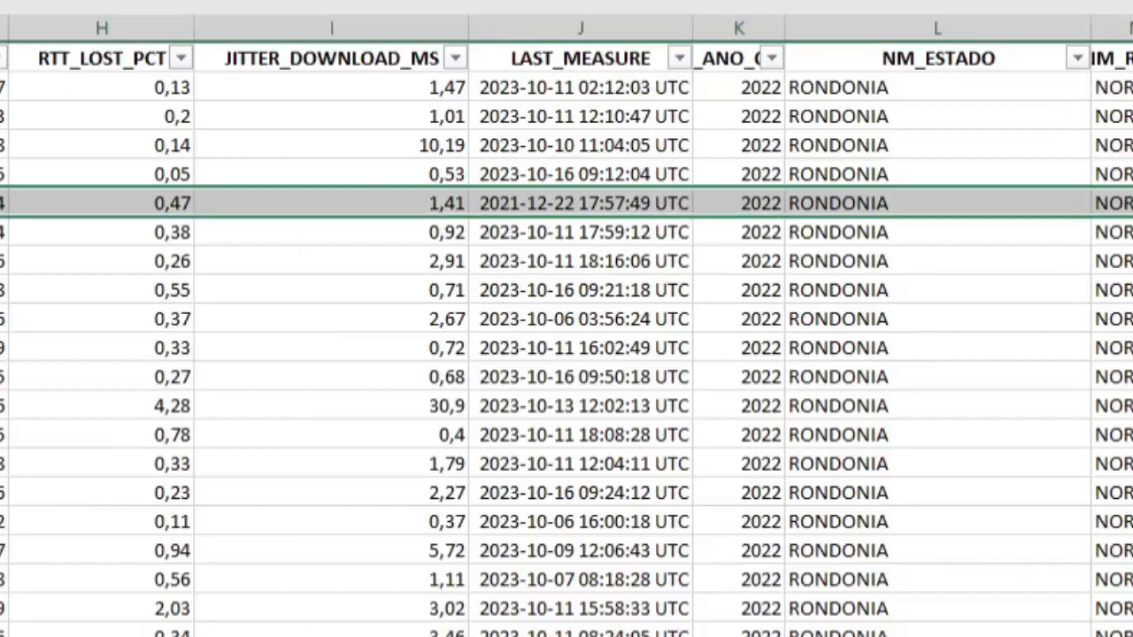
{"action": "left_click", "coordinate": [521, 203]}
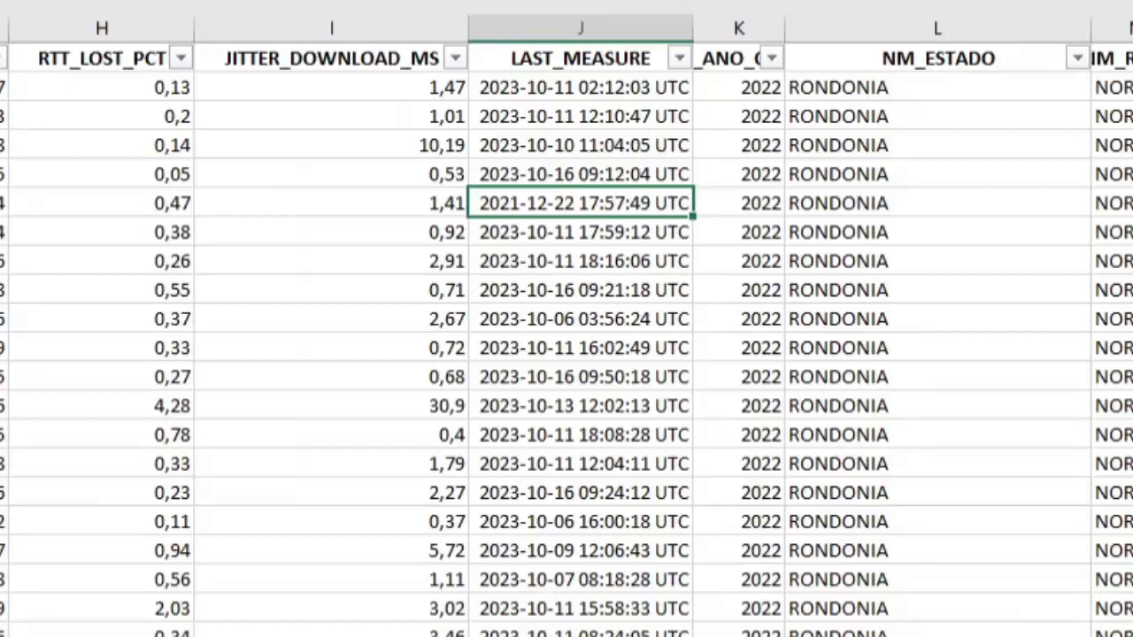
{"action": "left_click", "coordinate": [581, 636]}
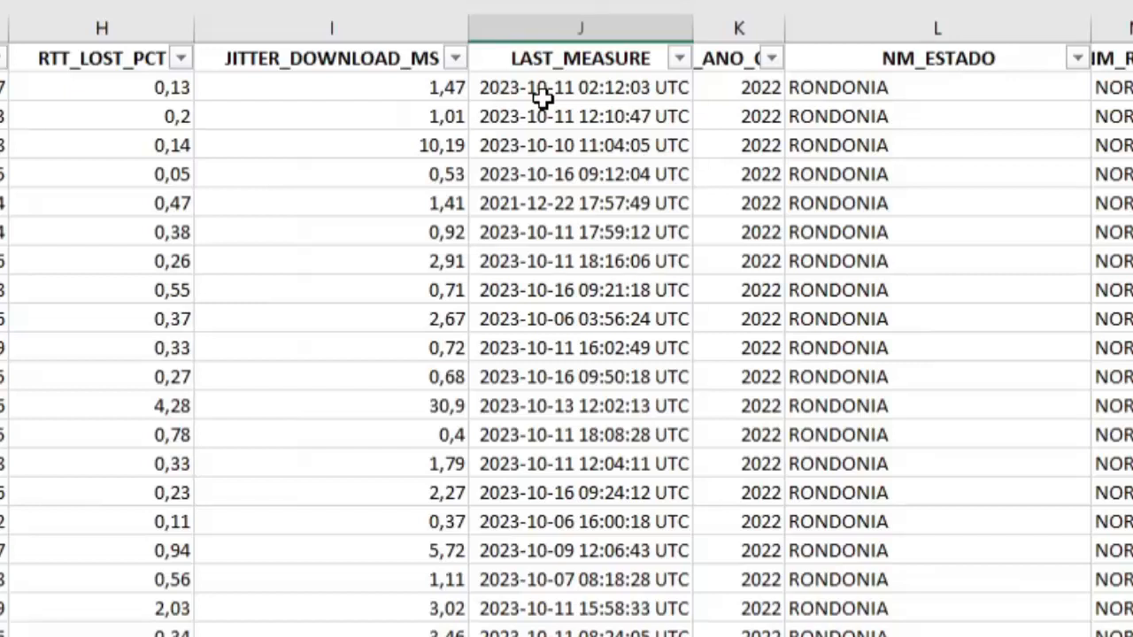
{"action": "left_click", "coordinate": [578, 230]}
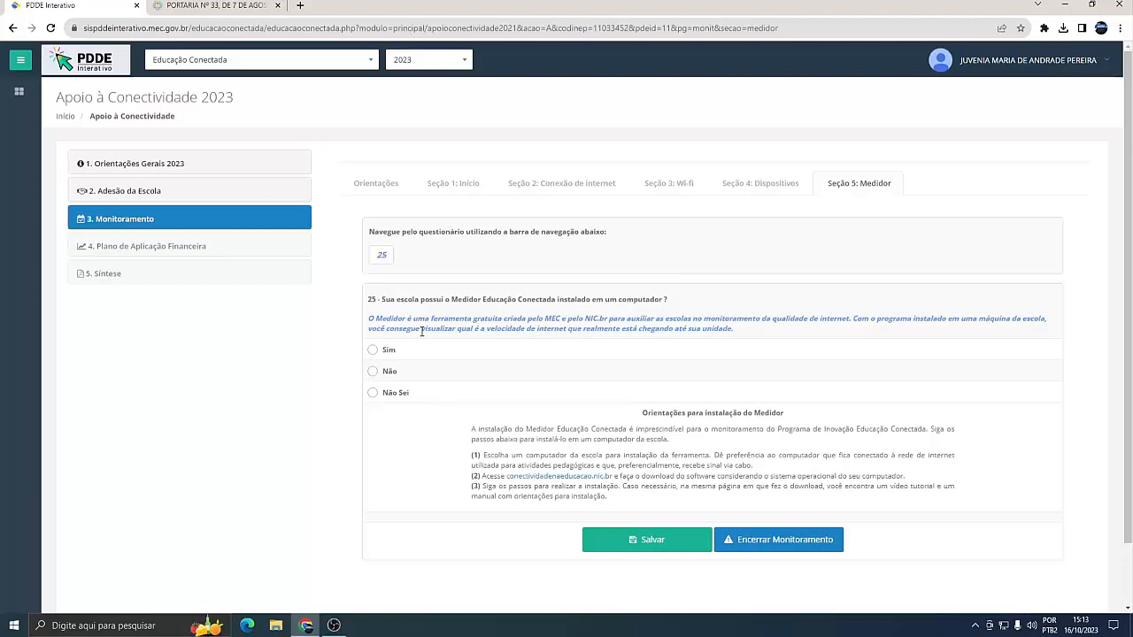
- In PDDE Interativo, answer Sim to question 25 about the Medidor being installed on a school computer and save the response
{"action": "left_click", "coordinate": [372, 350]}
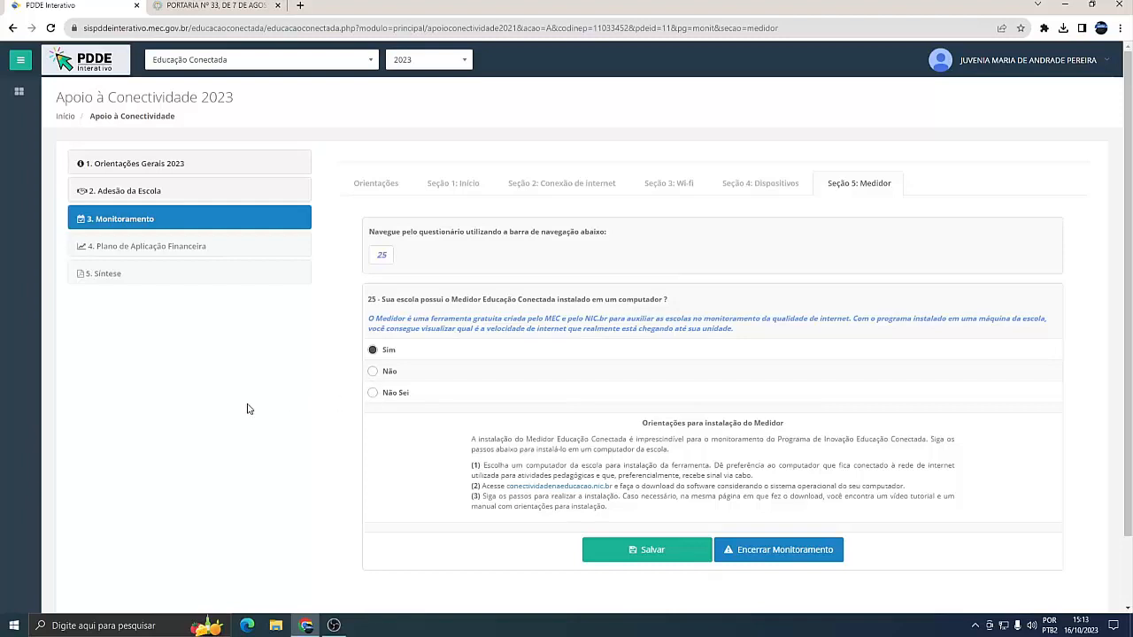
{"action": "left_click", "coordinate": [629, 559]}
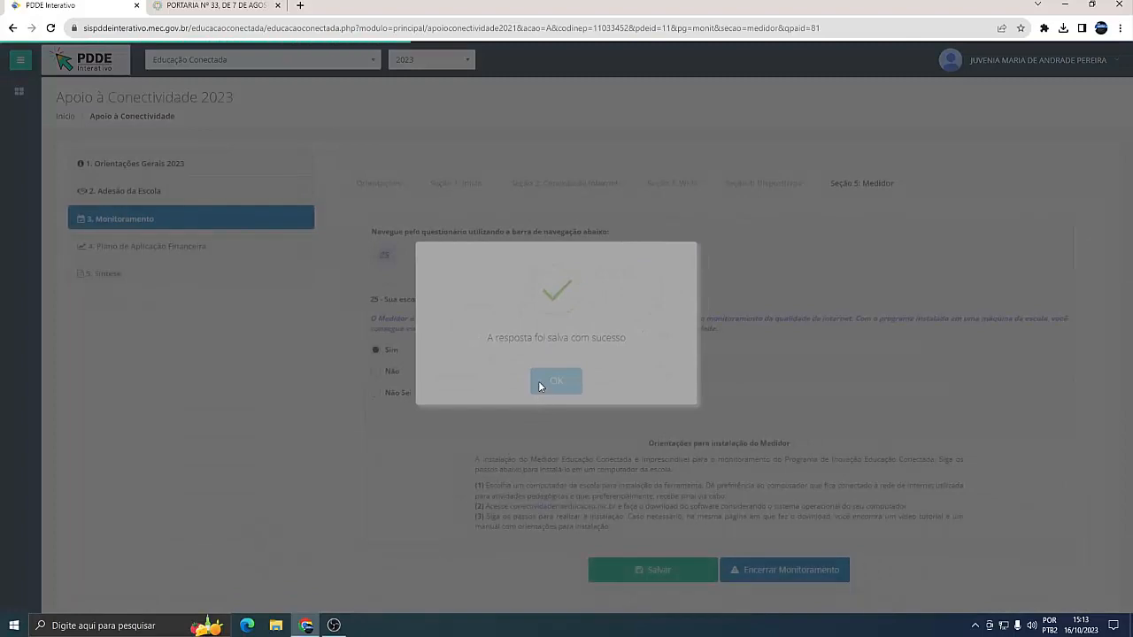
{"action": "left_click", "coordinate": [539, 382]}
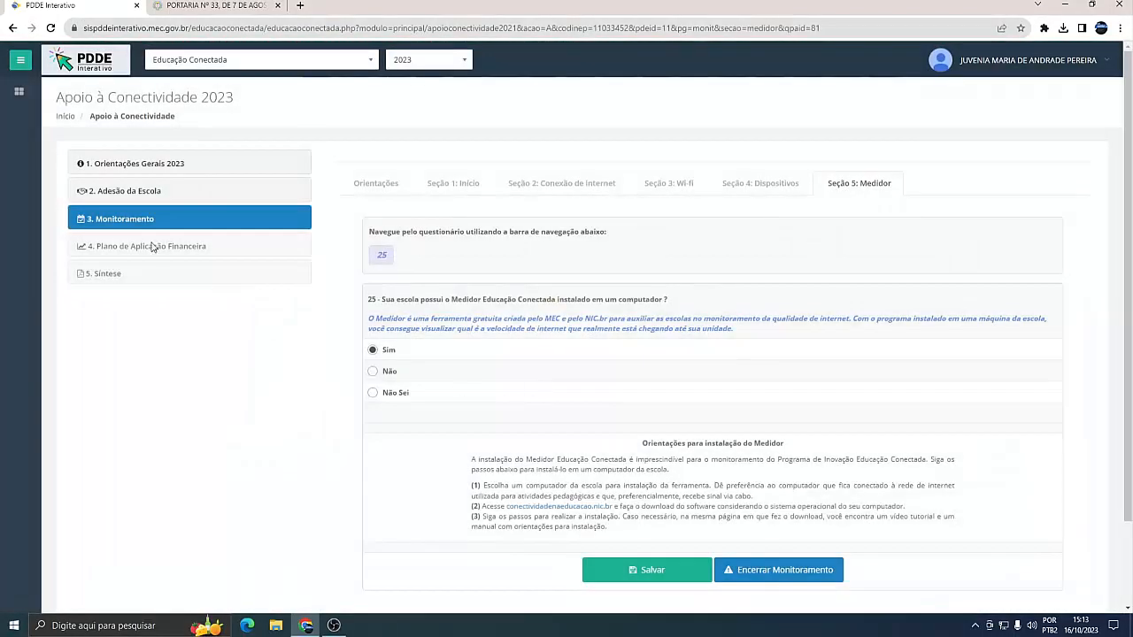